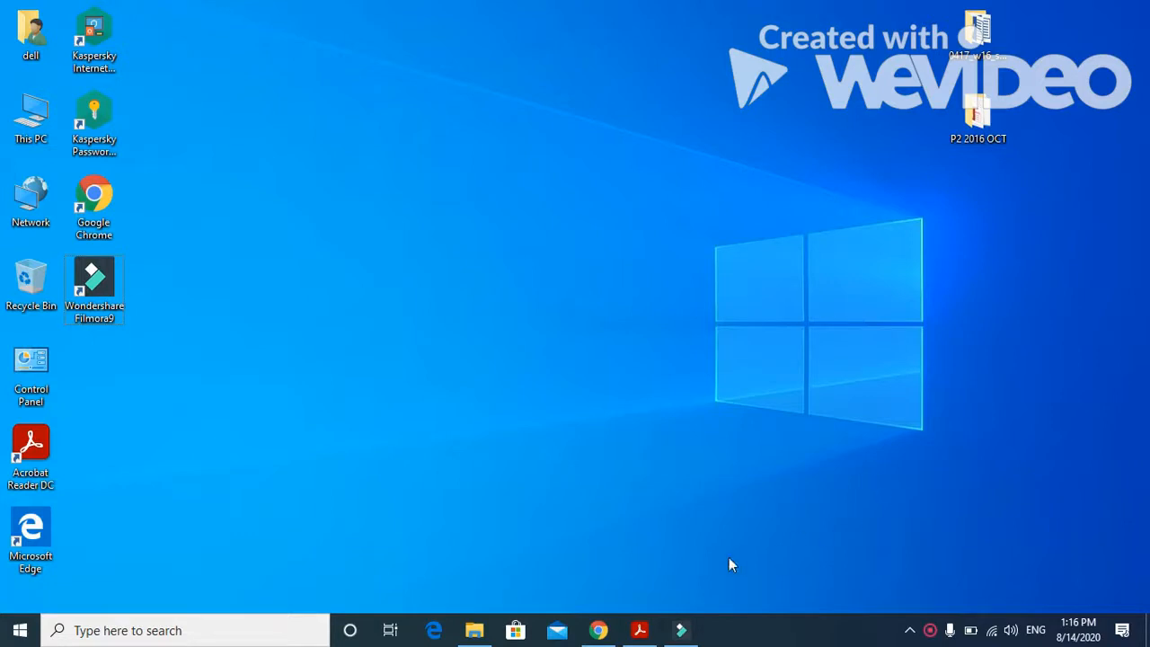
- Read the master document instruction in the exam paper PDF and open N216CHECKLIST from the 0417_w16_sf_02 folder in Word
left_click(638, 632)
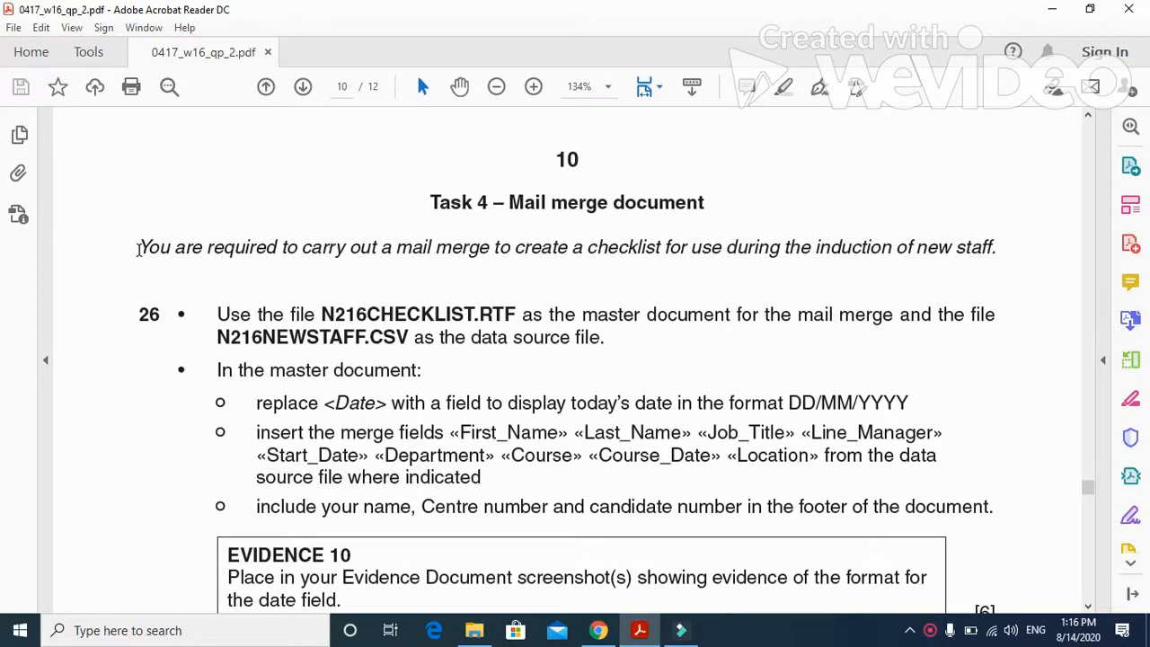
mouse_move(139, 248)
left_mouse_down()
mouse_move(395, 265)
mouse_move(760, 263)
mouse_move(812, 249)
mouse_move(1001, 258)
left_mouse_up()
left_click_drag(219, 314, 711, 329)
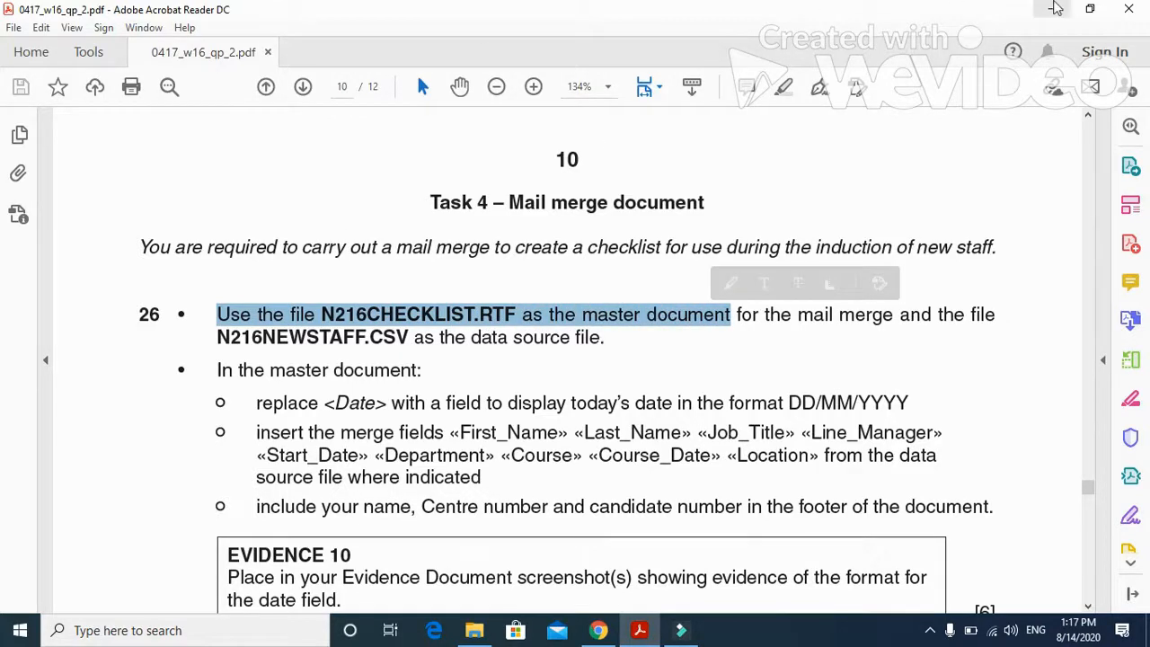
left_click(1053, 8)
double_click(988, 35)
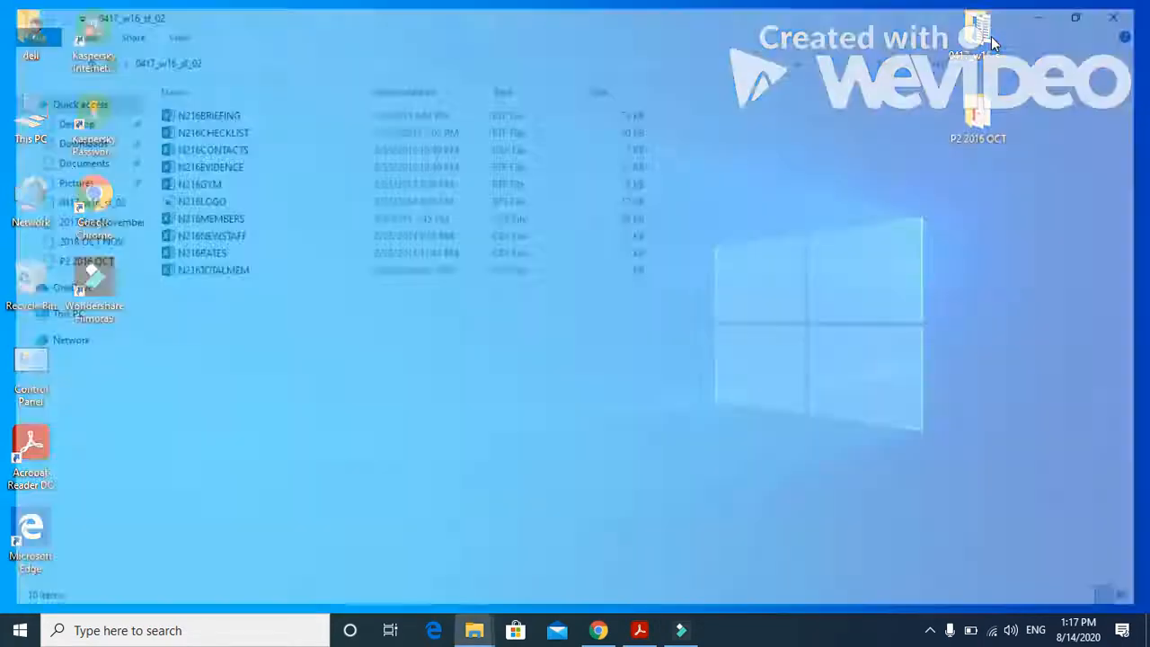
double_click(244, 128)
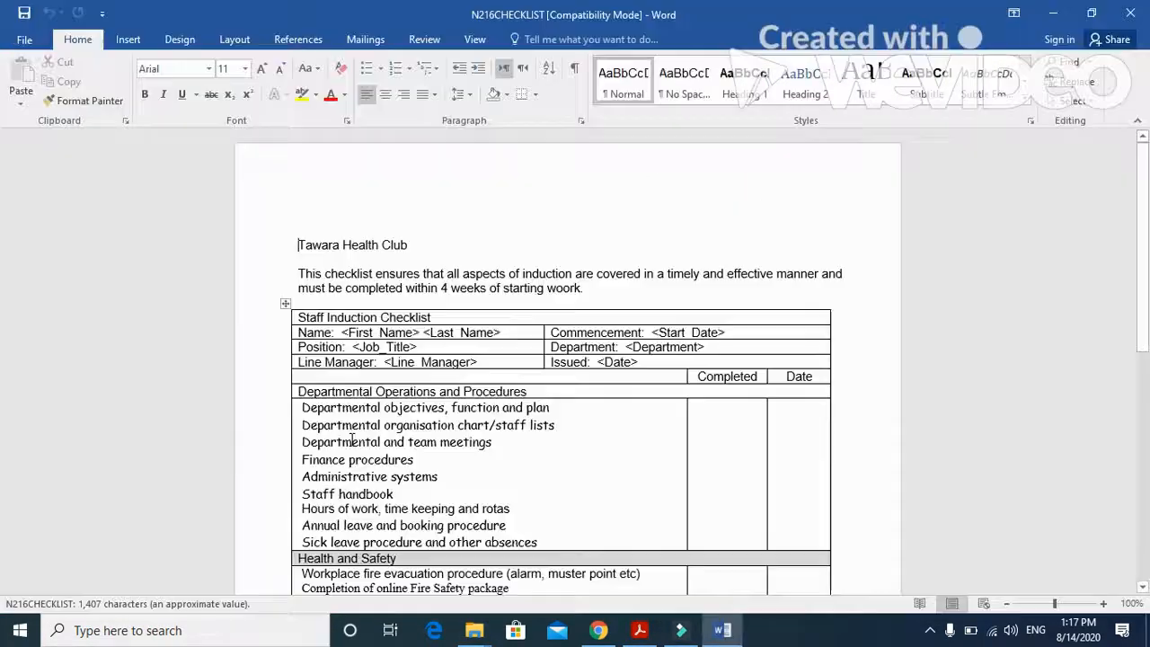
left_click(721, 632)
left_click(1129, 9)
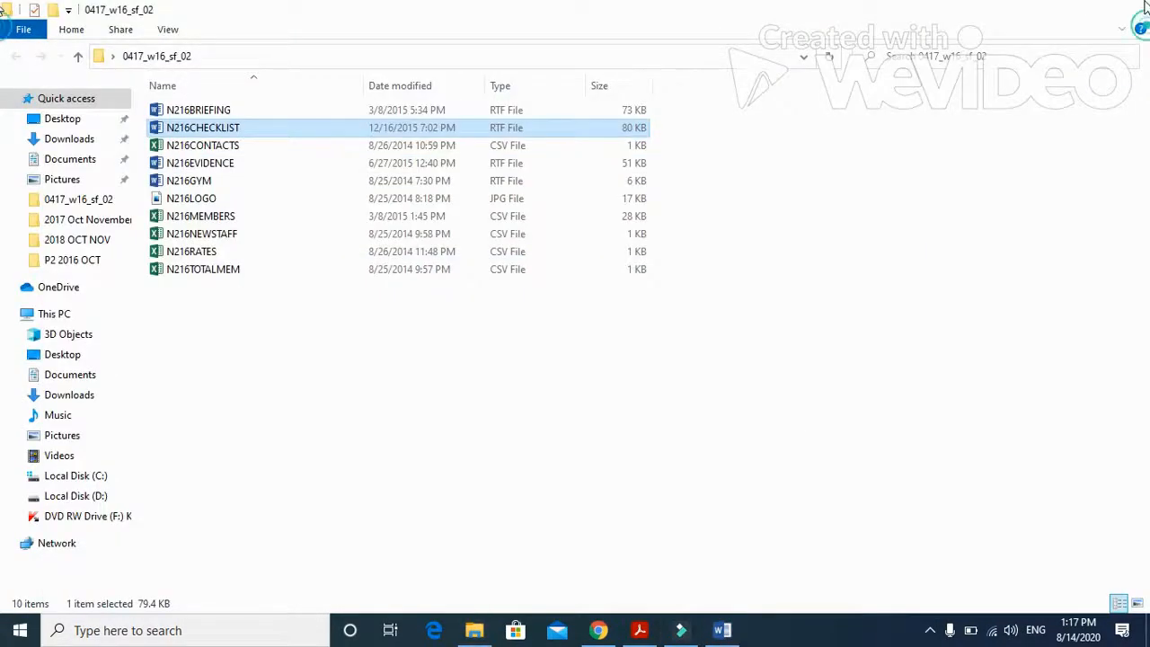
- Check the data source named in the exam paper and attach N216NEWSTAFF from the desktop folder 0417_w16_sf_02 as the existing recipient list
left_click(638, 632)
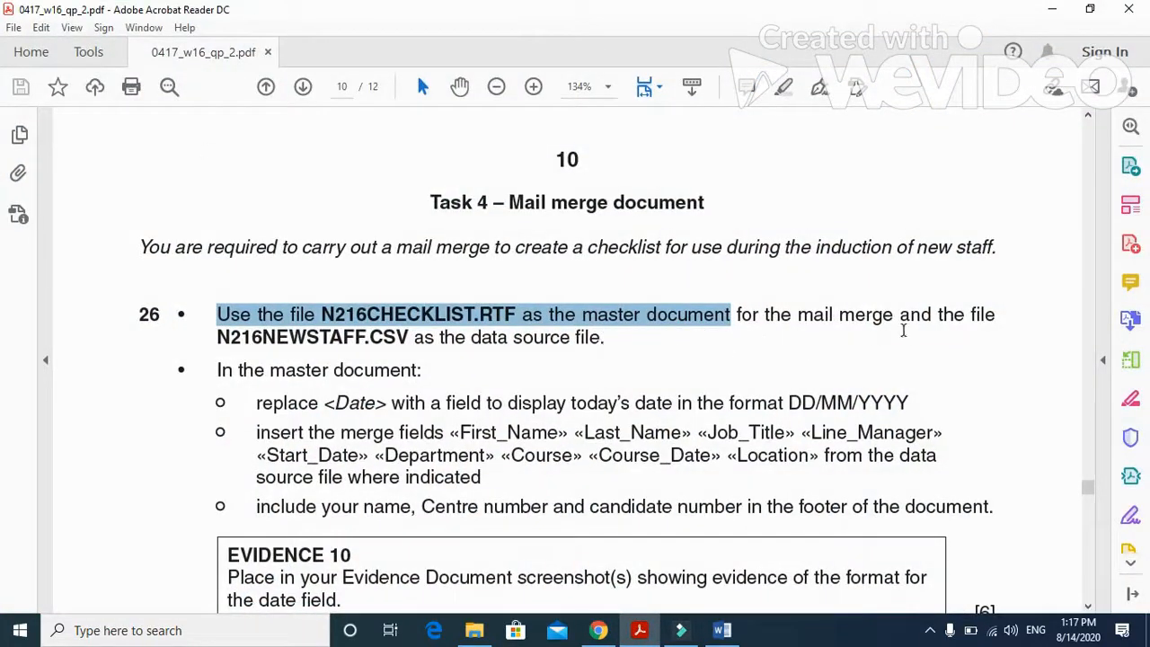
left_click_drag(219, 338, 605, 344)
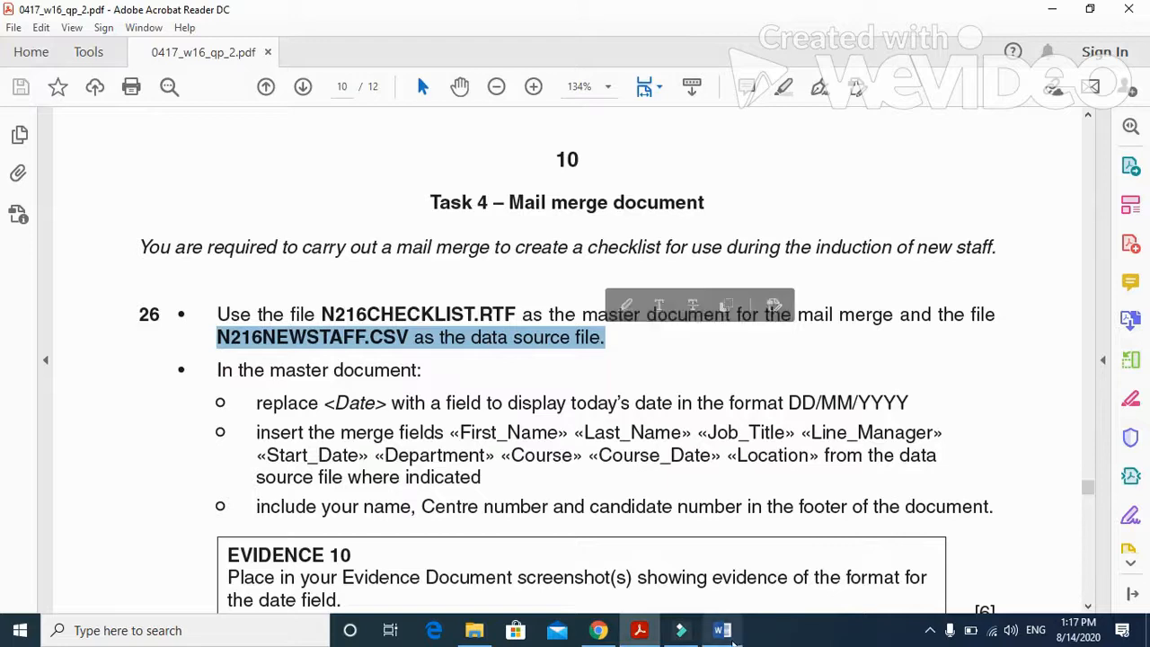
left_click(722, 630)
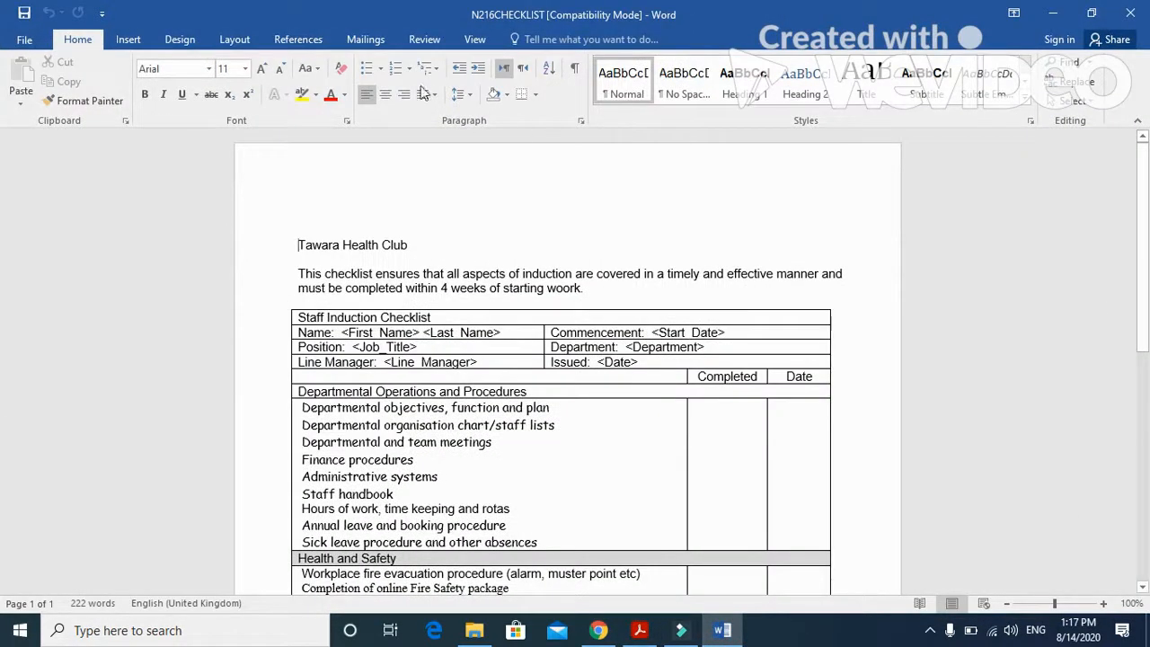
left_click(381, 45)
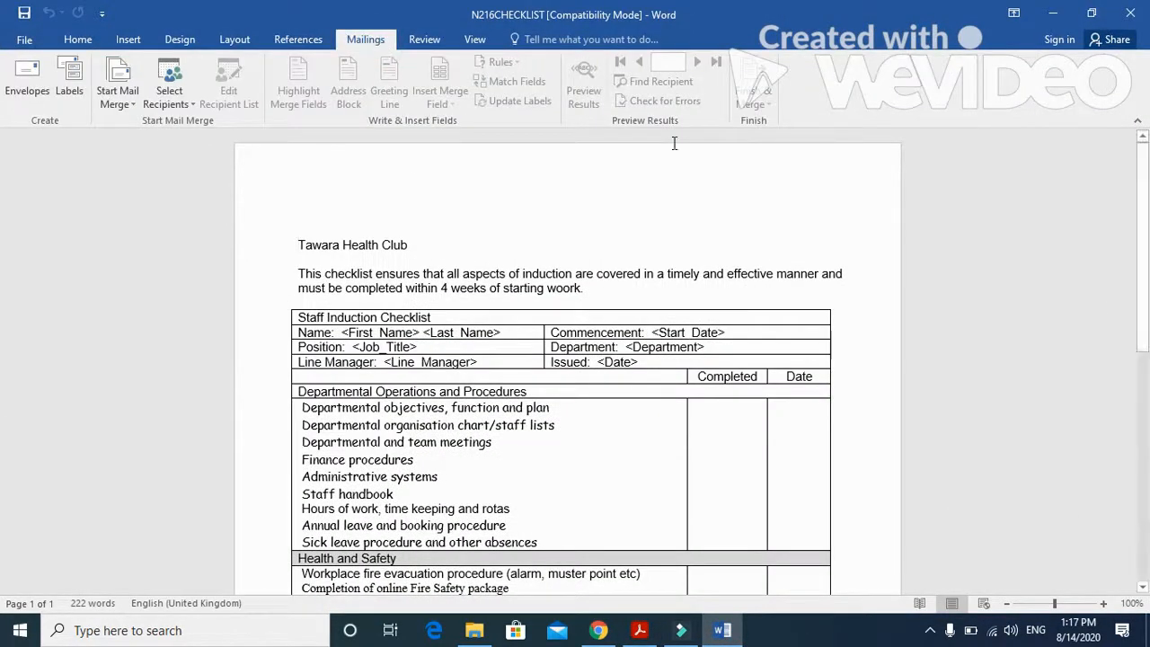
left_click(134, 105)
left_click(133, 123)
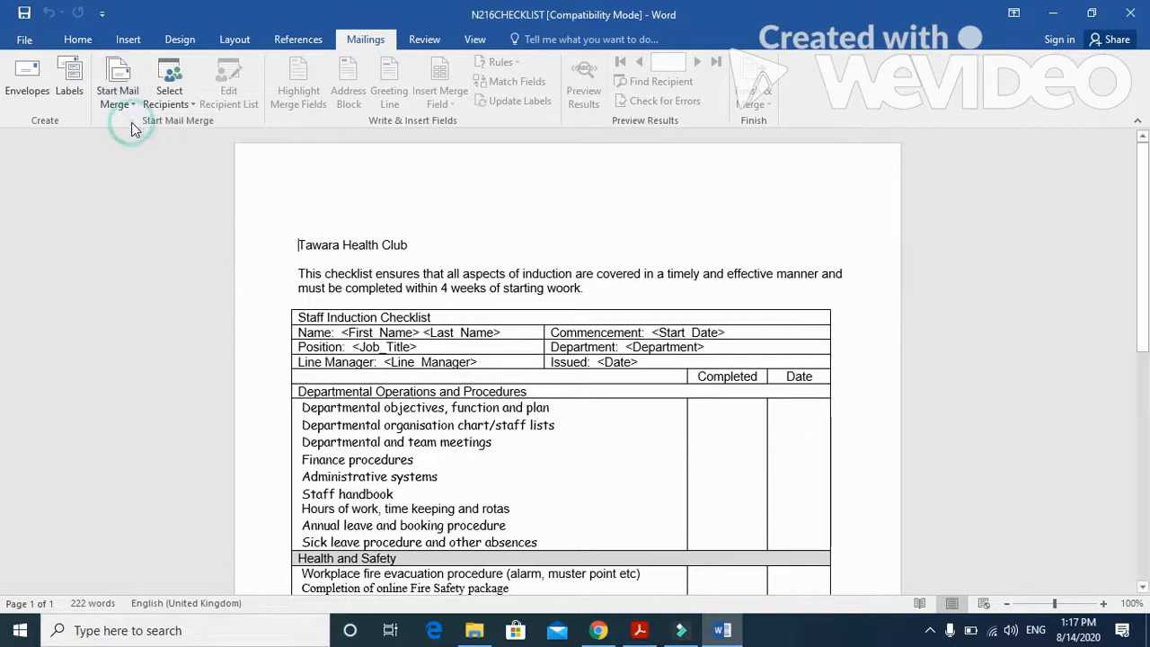
left_click(169, 97)
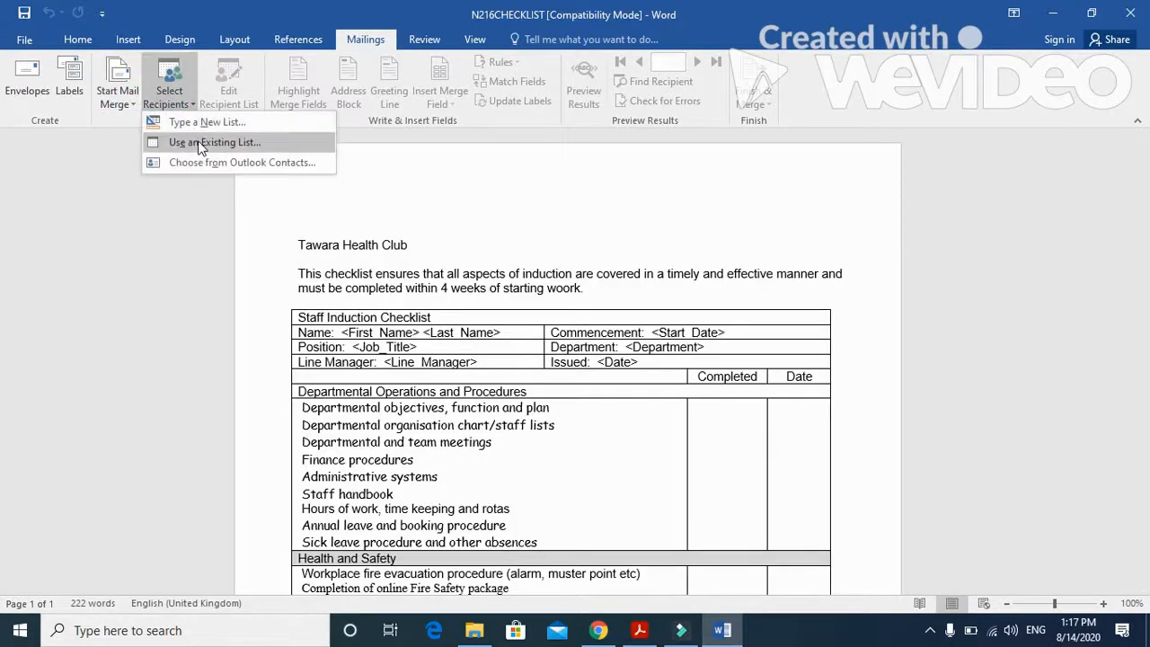
left_click(278, 144)
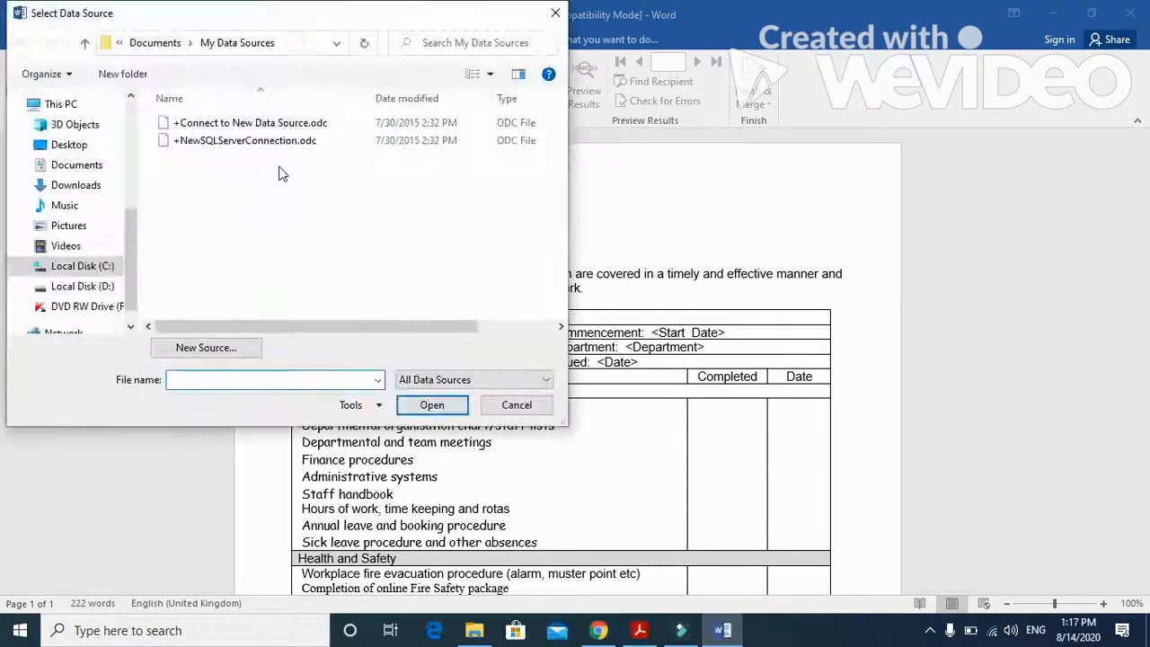
left_click(70, 145)
double_click(236, 127)
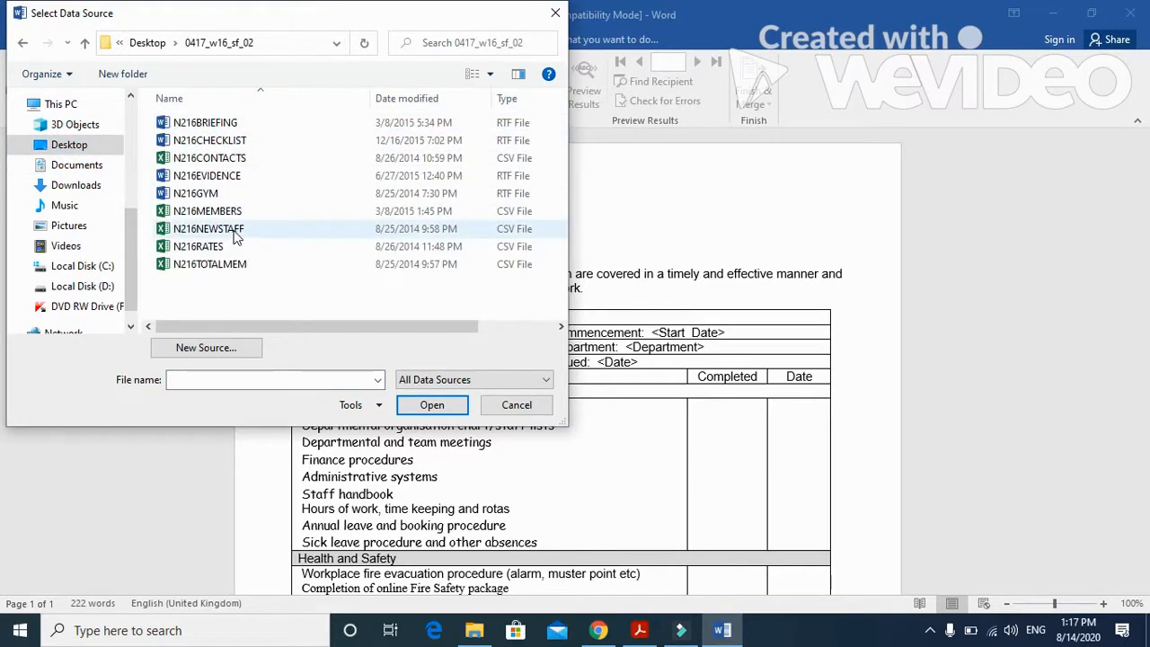
left_click(236, 232)
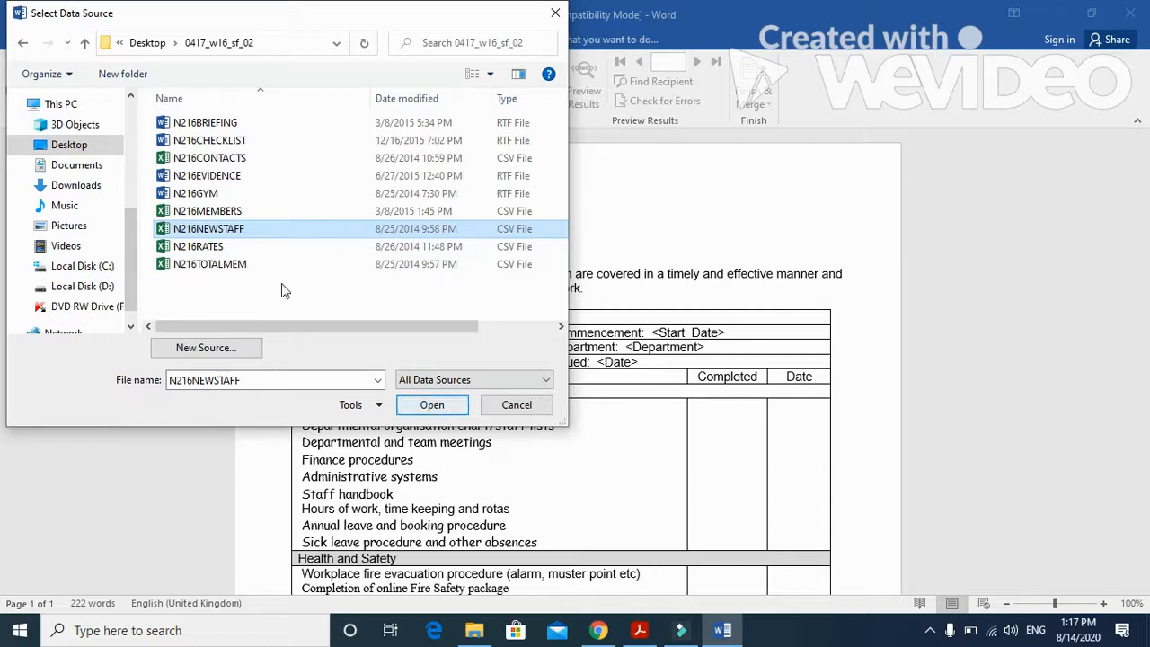
left_click(417, 407)
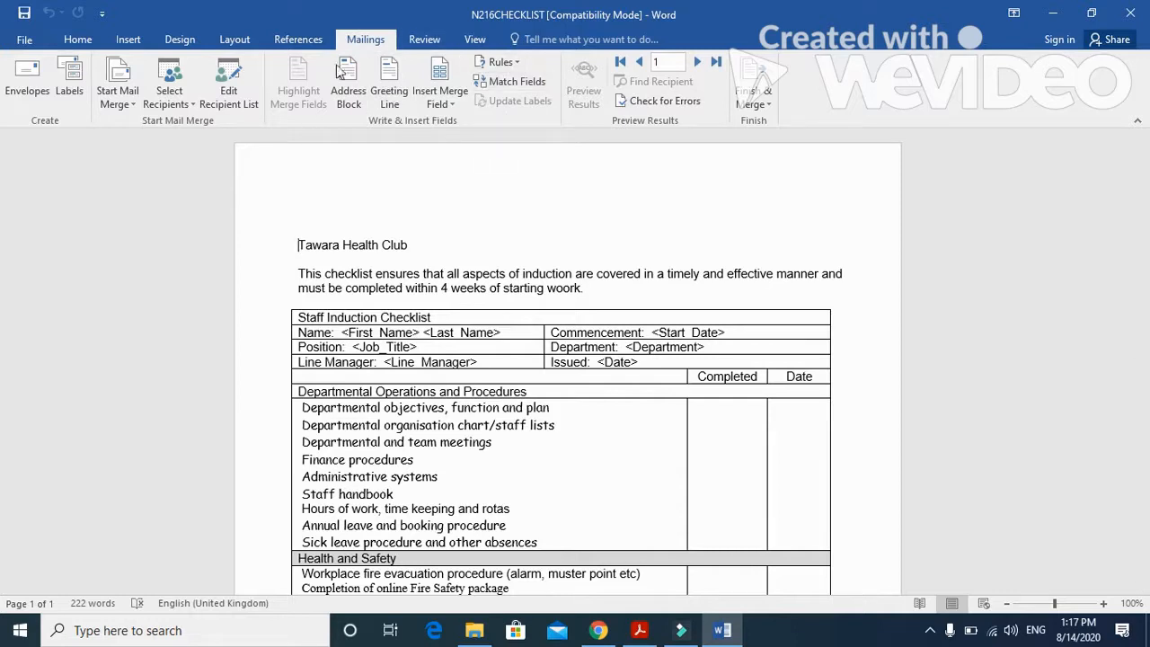
- Switch to the exam paper PDF and read the question 26 instruction on replacing <Date> with a date field
left_click(640, 630)
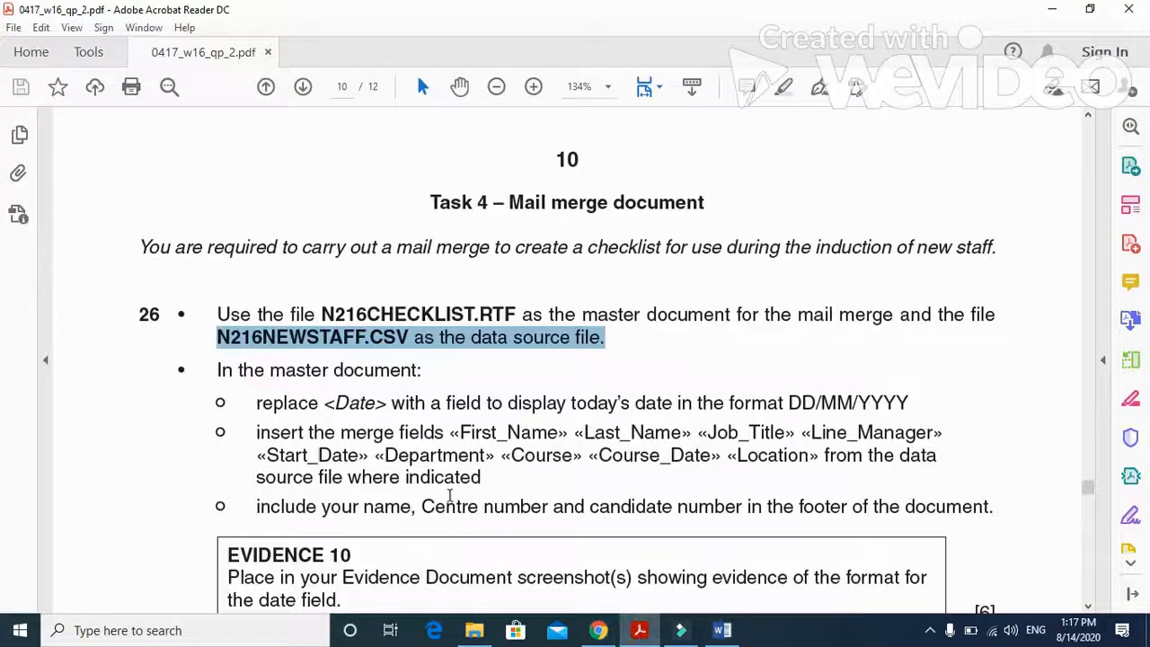
scroll(322, 406, "down", 1)
left_click_drag(256, 363, 376, 364)
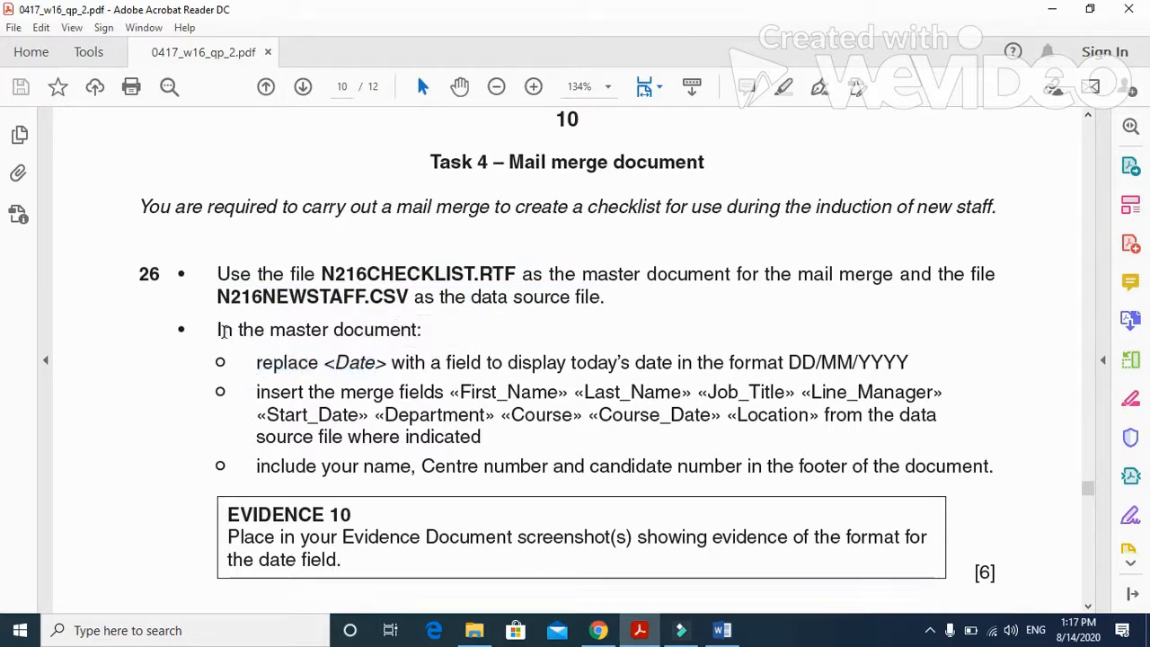
triple_click(226, 331)
left_click_drag(256, 362, 821, 376)
left_click(482, 370)
left_click(519, 374)
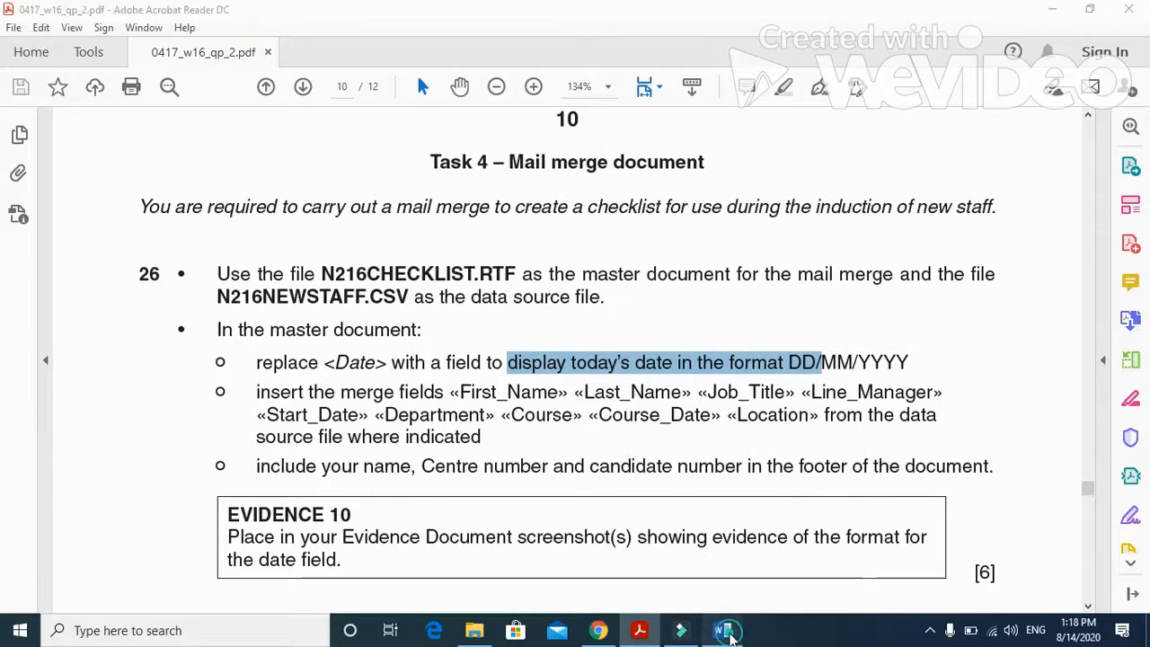
- Replace the <Date> placeholder beside Issued in the Word checklist with a Date field in the format dd.MM.yyyy
left_click(722, 630)
scroll(578, 343, "down", 1)
left_click(636, 323)
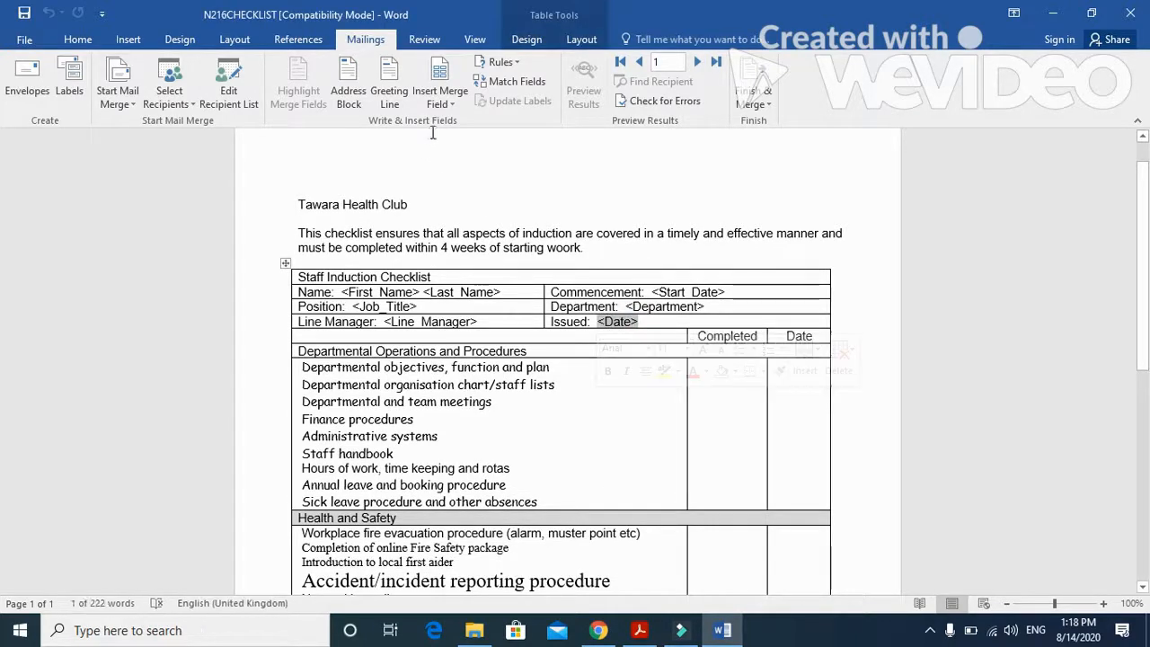
left_click(123, 40)
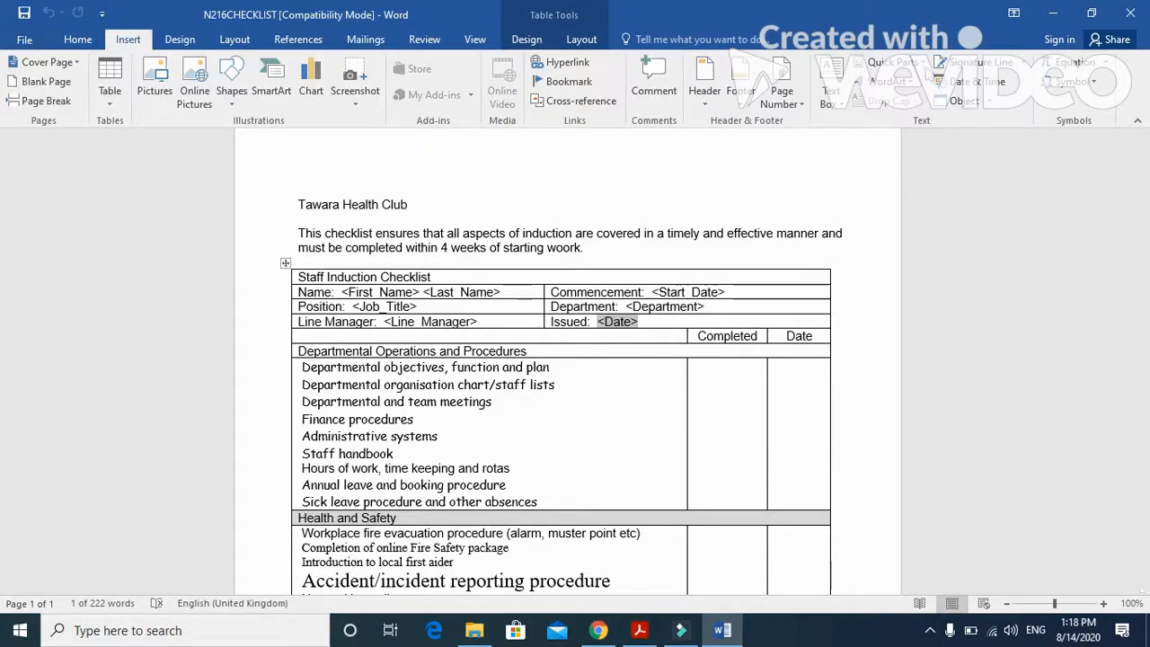
left_click(930, 65)
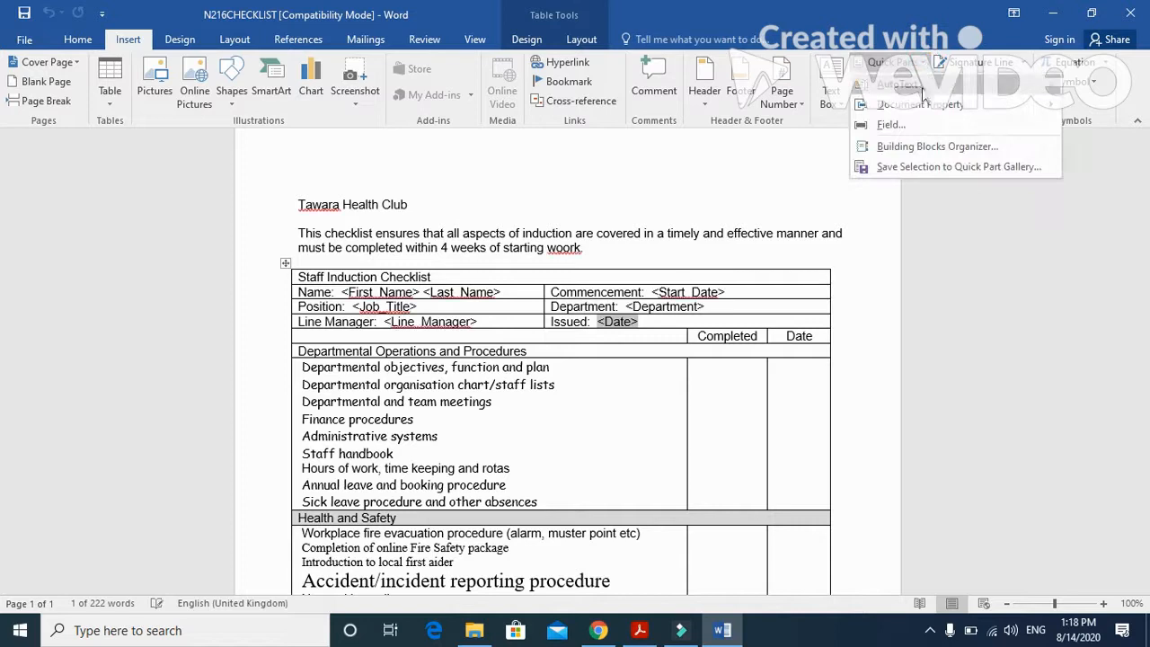
left_click(908, 123)
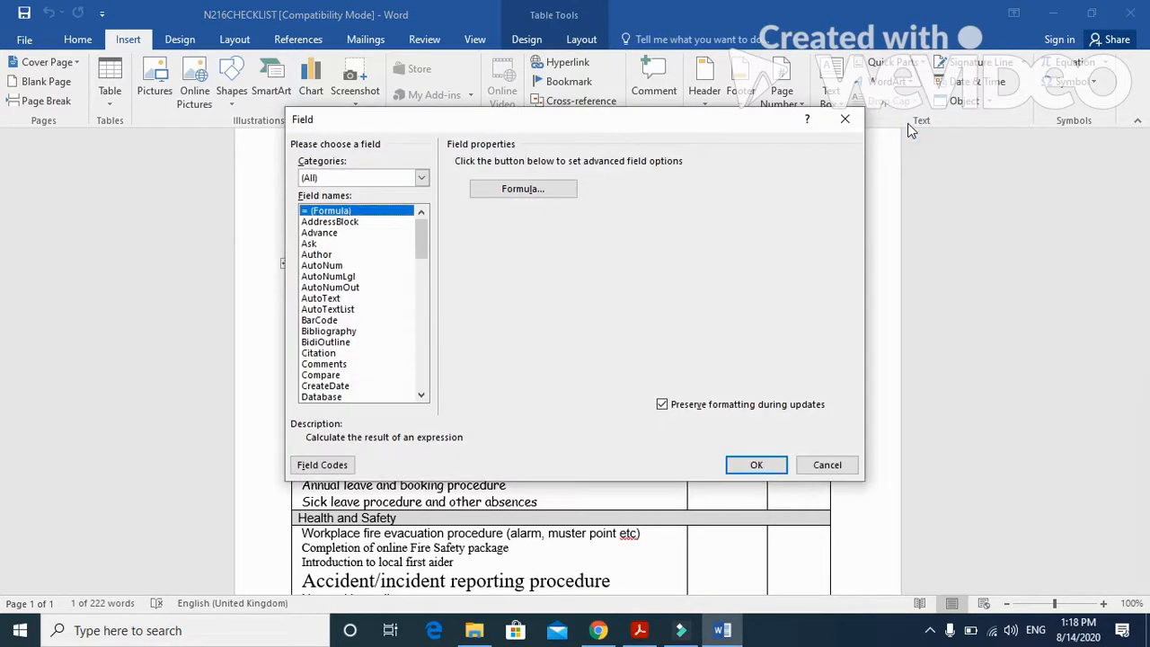
left_click(420, 395)
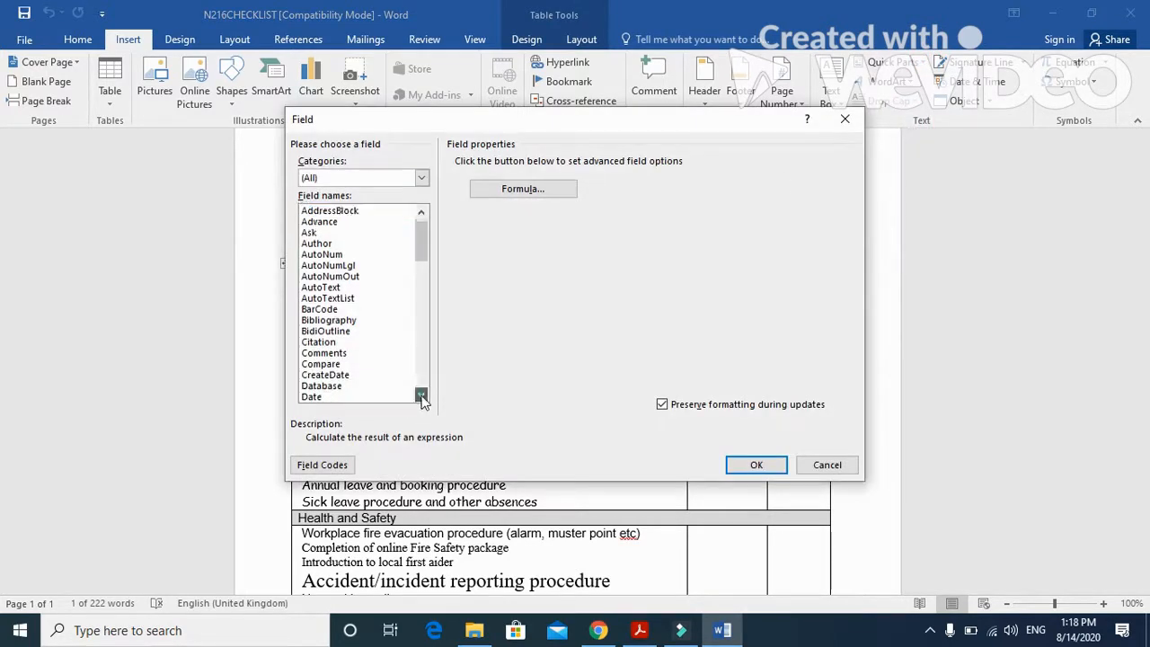
left_click(341, 398)
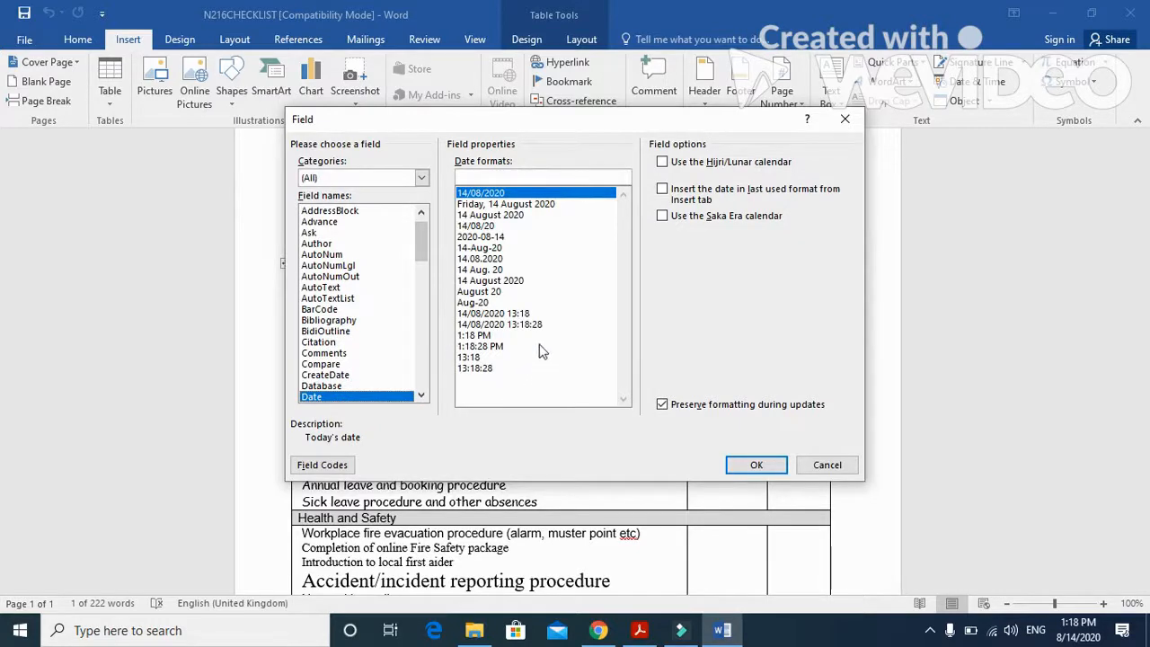
left_click(496, 260)
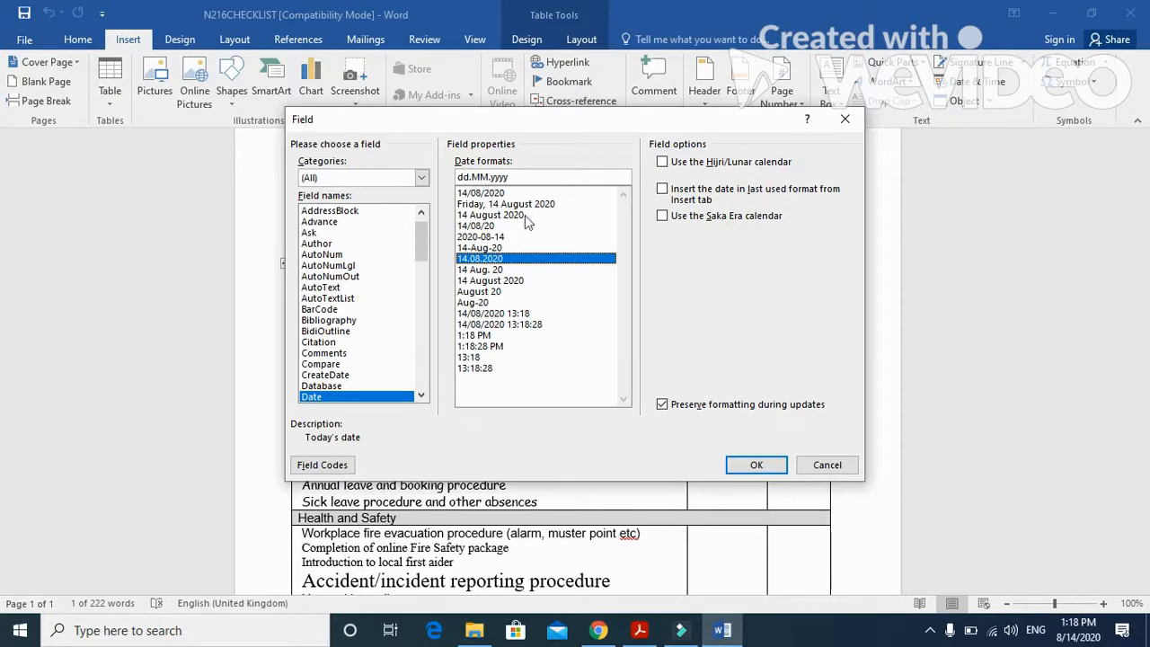
left_click(756, 465)
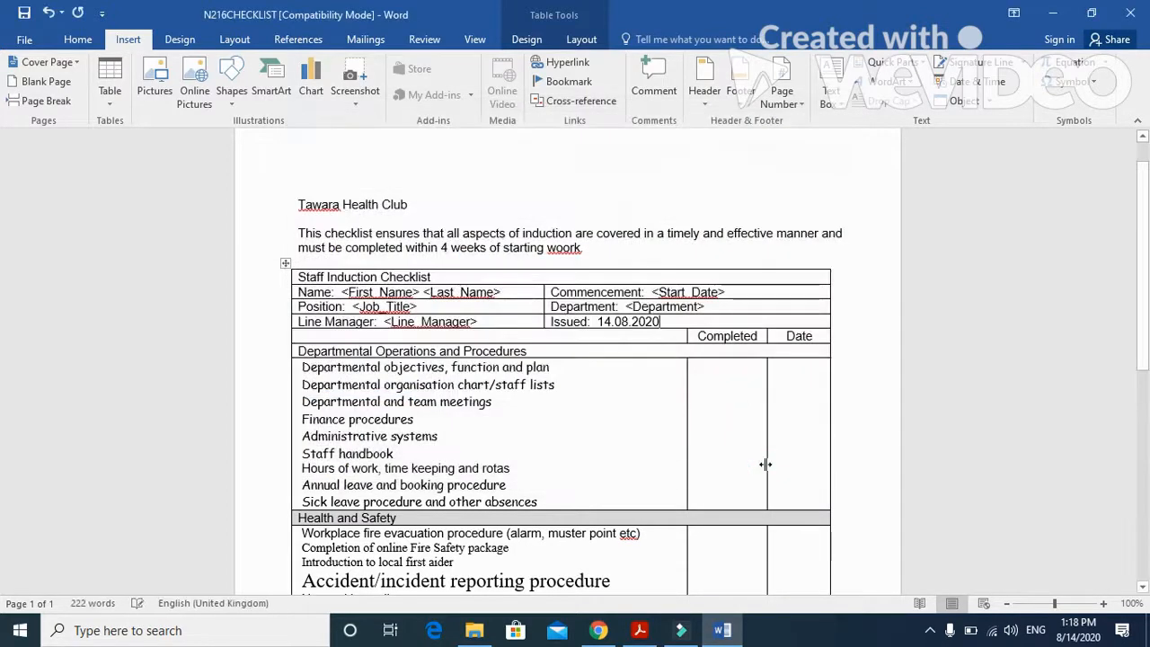
- Return to the exam paper PDF and examine which merge fields question 26 requires in the master document
left_click(640, 630)
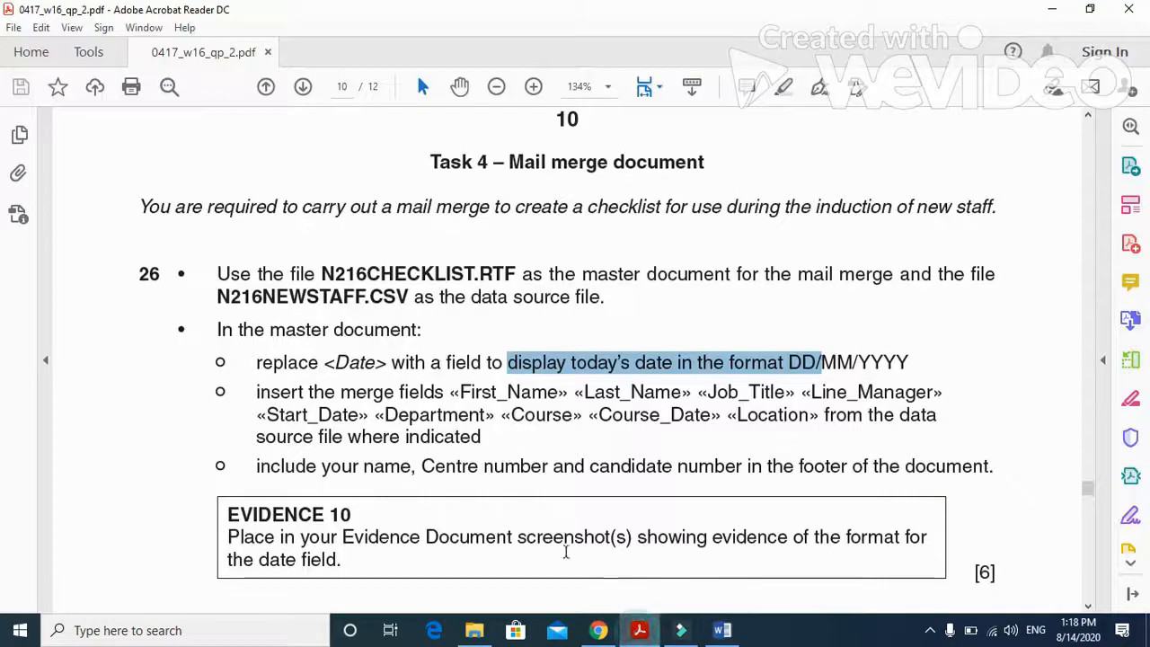
scroll(520, 509, "down", 1)
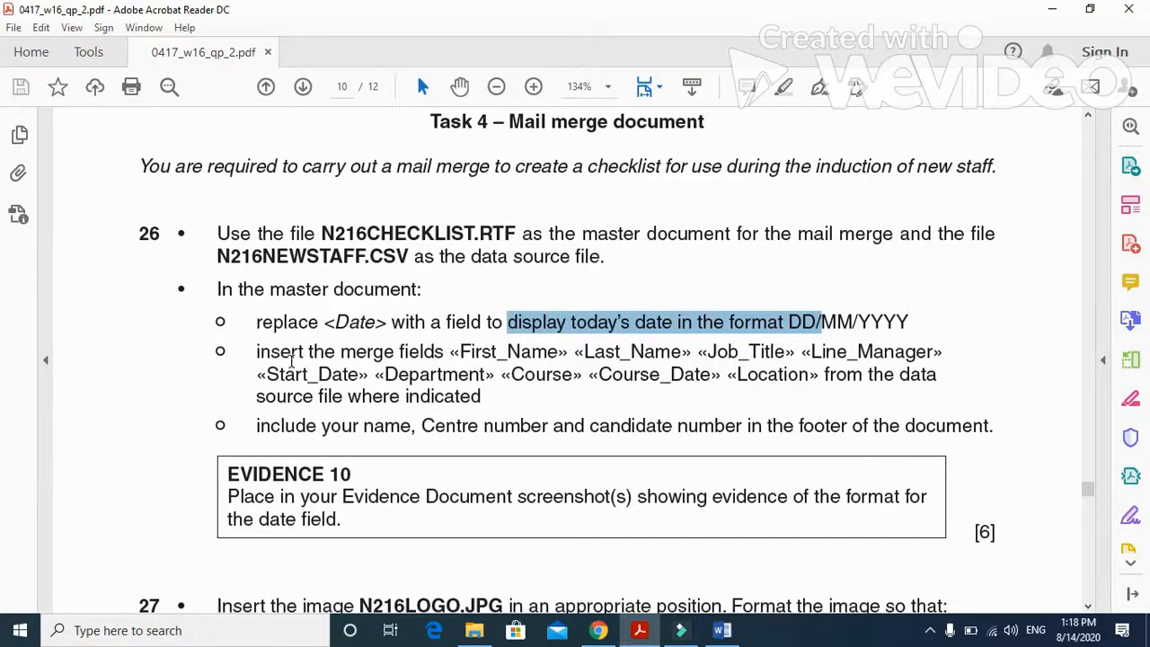
left_click_drag(251, 354, 935, 352)
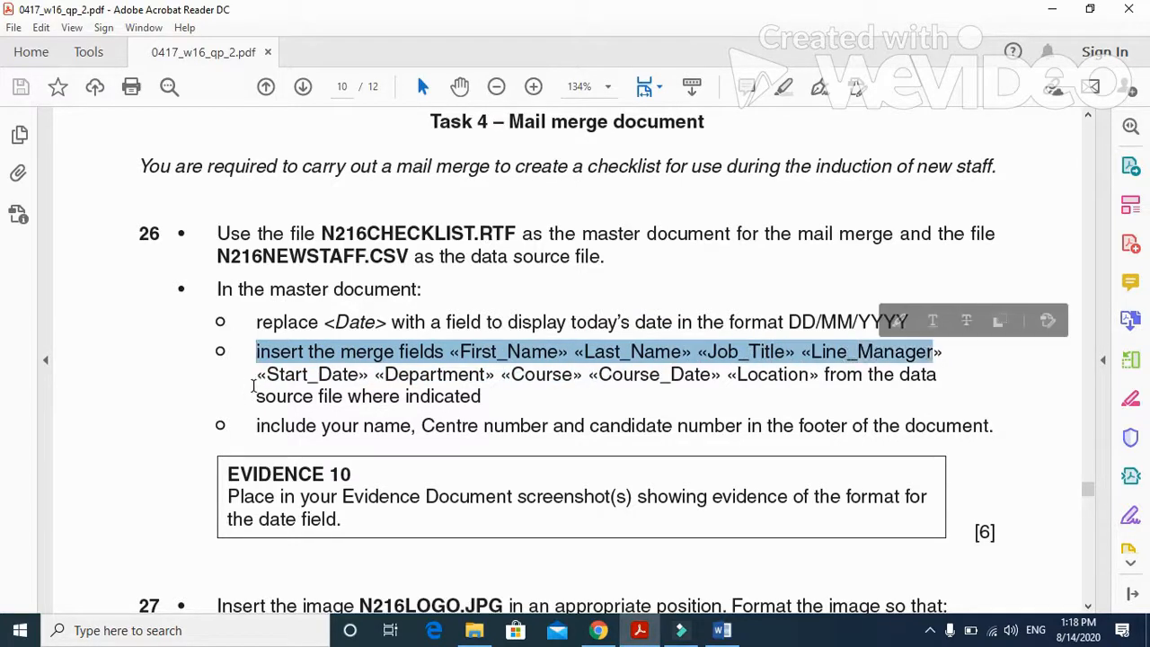
left_click_drag(255, 384, 622, 384)
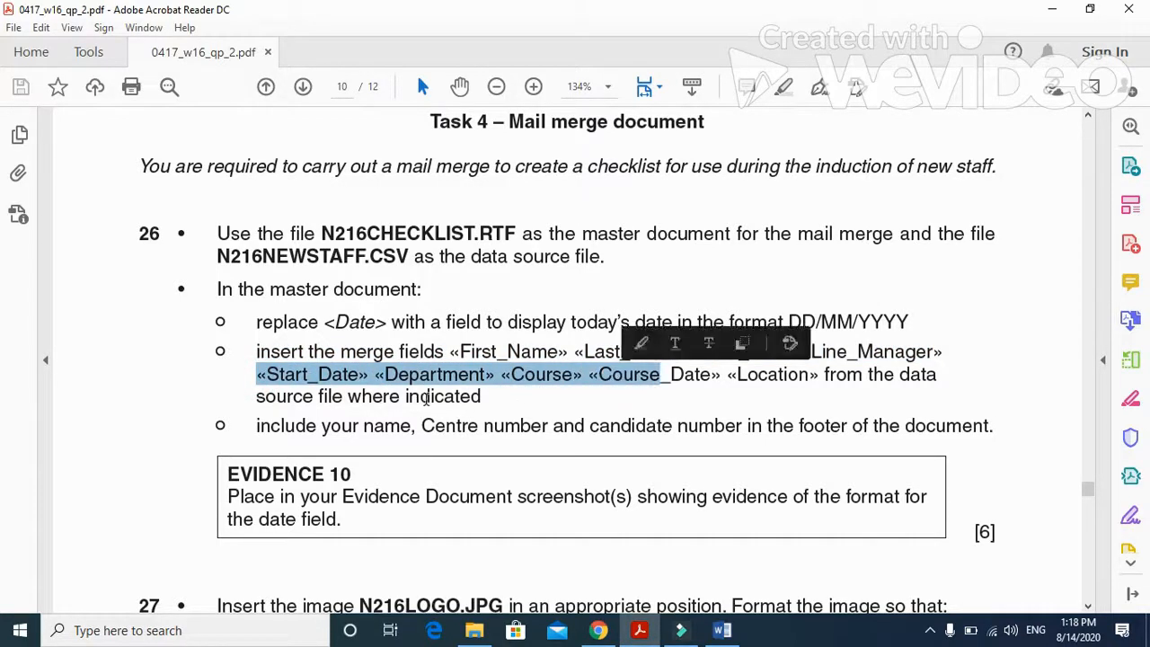
left_click_drag(737, 374, 937, 375)
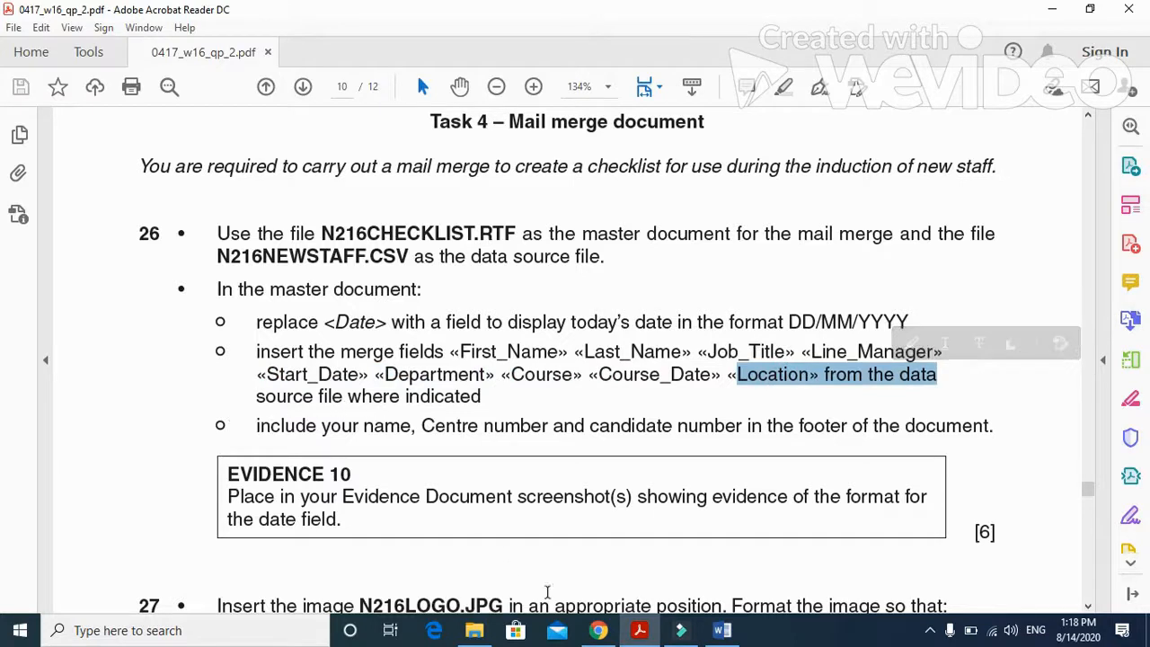
- Switch to the Word checklist and replace the placeholders beside Name with the First_Name and Last_Name merge fields
left_click(722, 630)
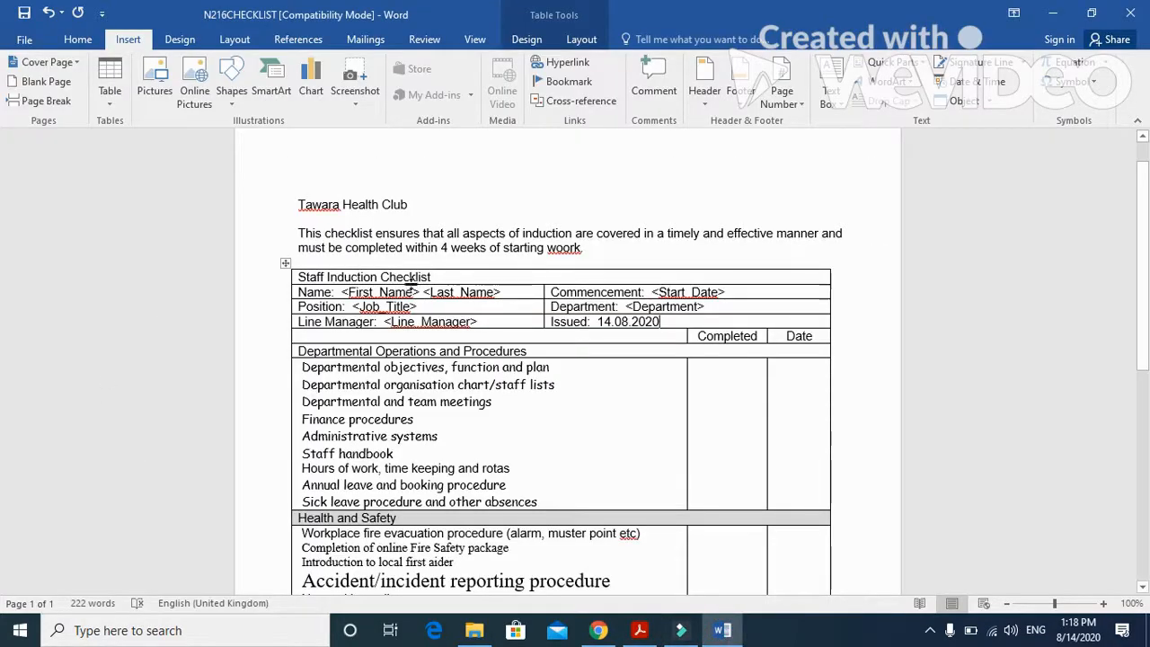
left_click_drag(501, 292, 341, 292)
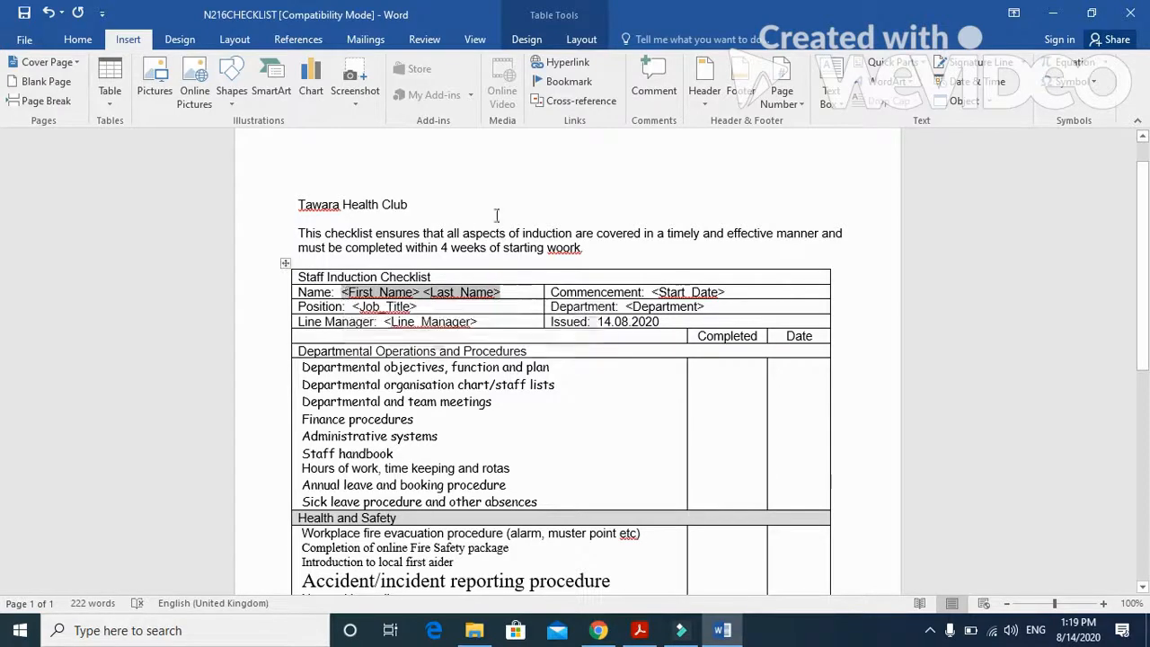
left_click(368, 41)
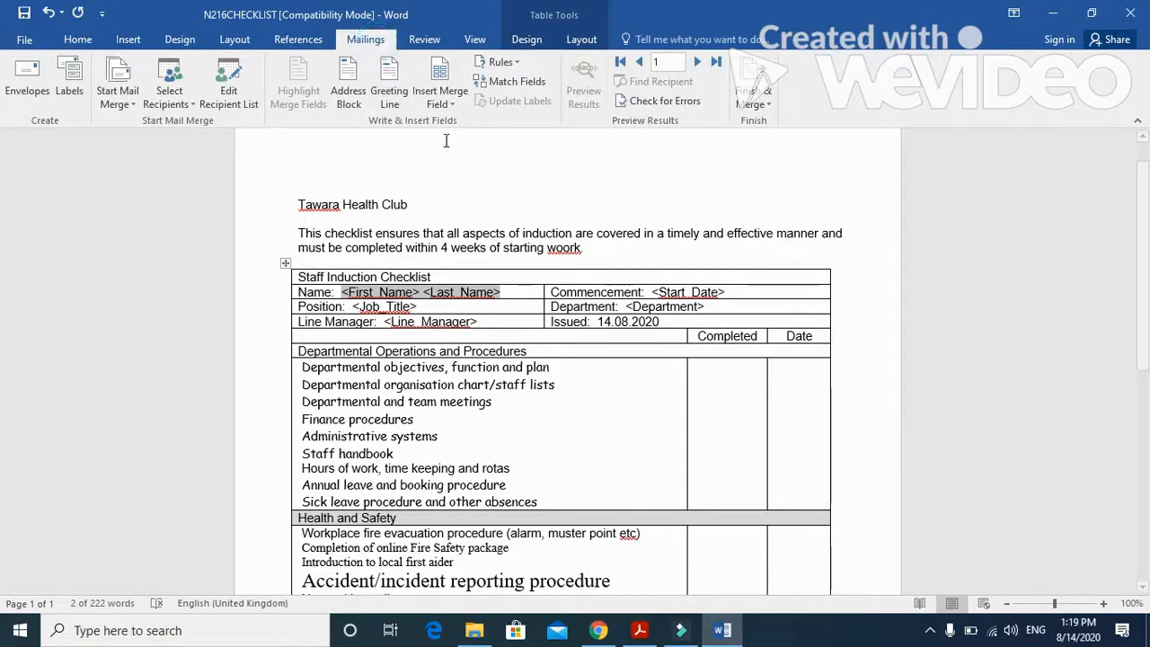
left_click(453, 106)
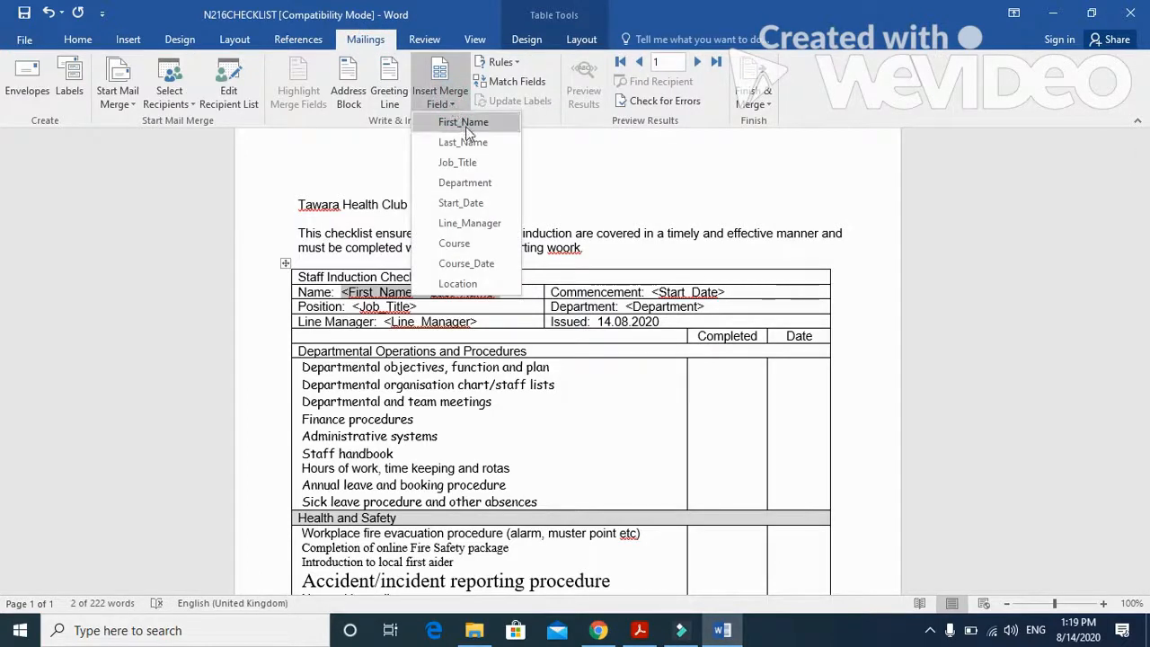
left_click(463, 121)
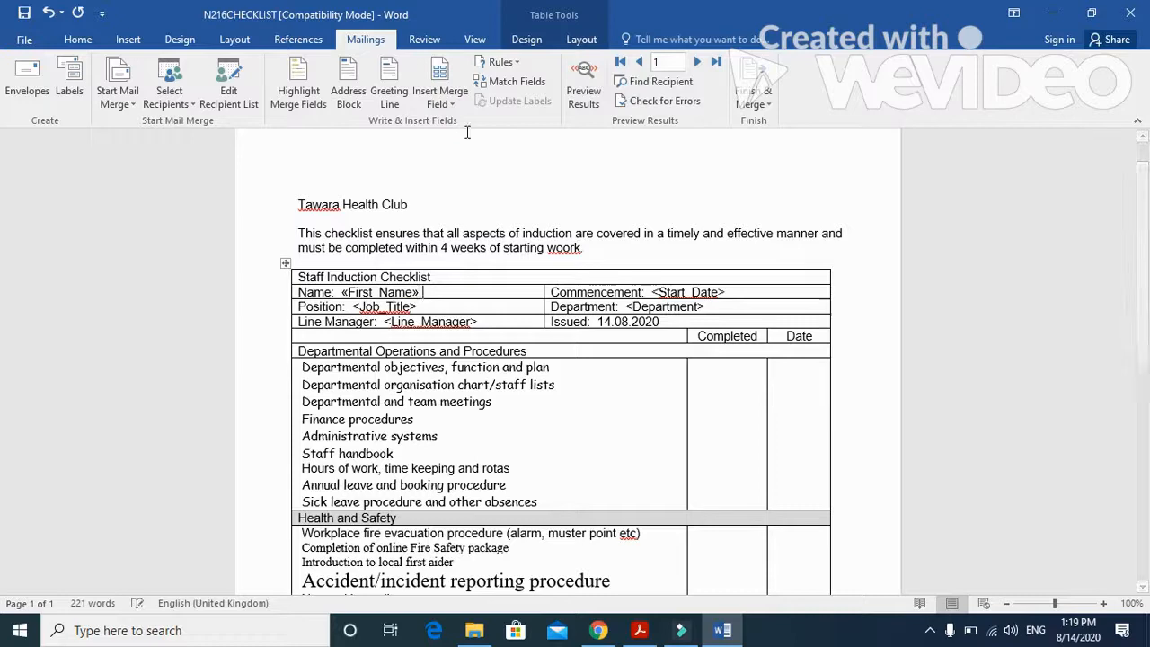
left_click(457, 101)
left_click(471, 142)
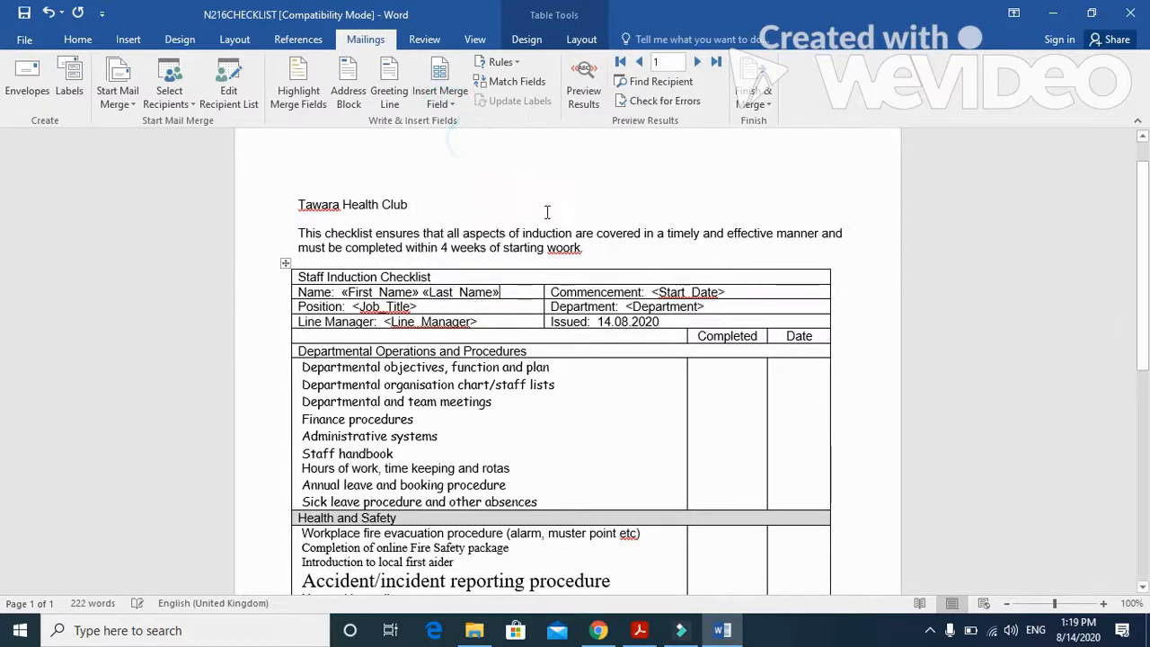
- Replace the placeholder beside Commencement with the Start_Date merge field and the one beside Position with Job_Title
left_click_drag(724, 293, 653, 292)
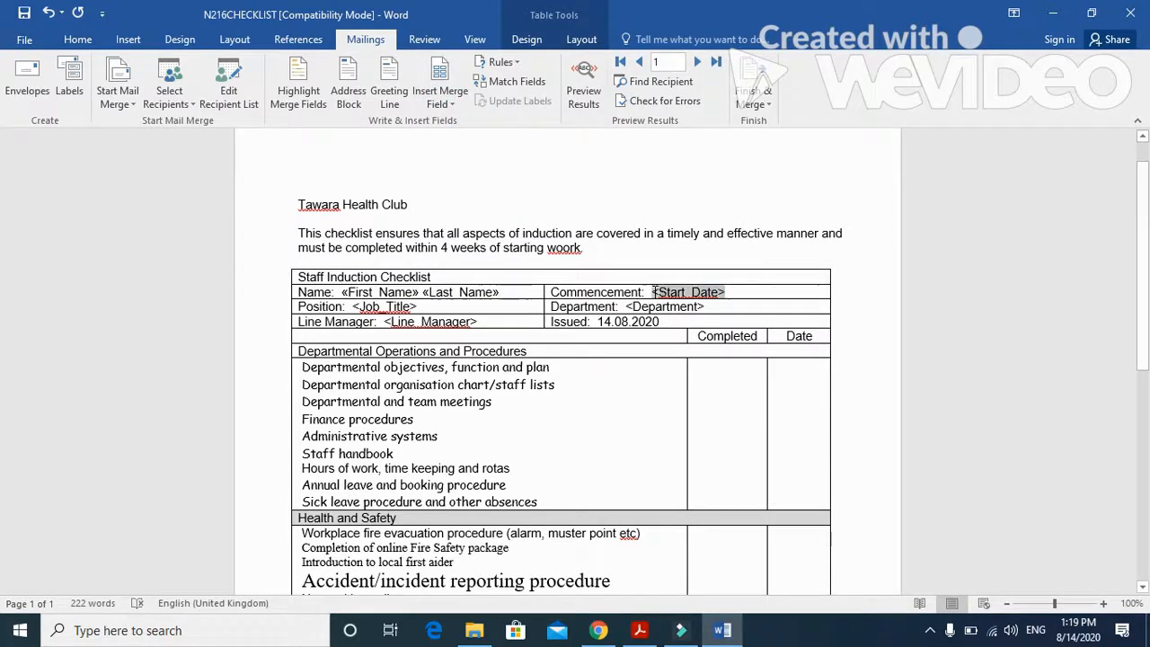
left_click(459, 105)
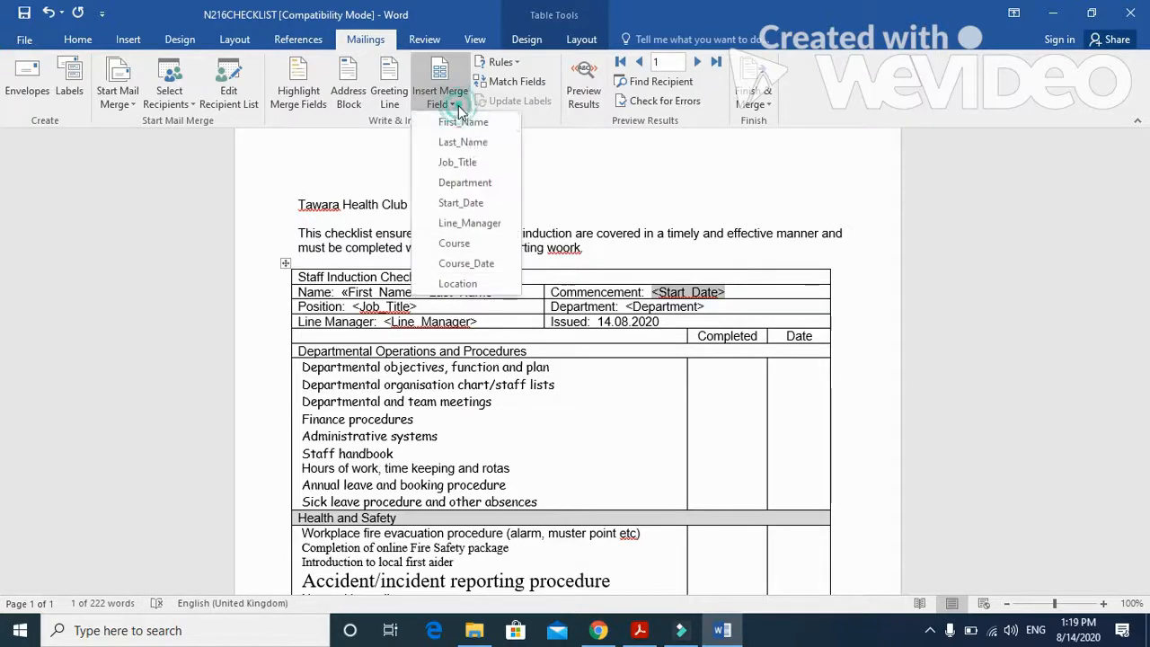
left_click(478, 203)
left_click_drag(416, 307, 352, 306)
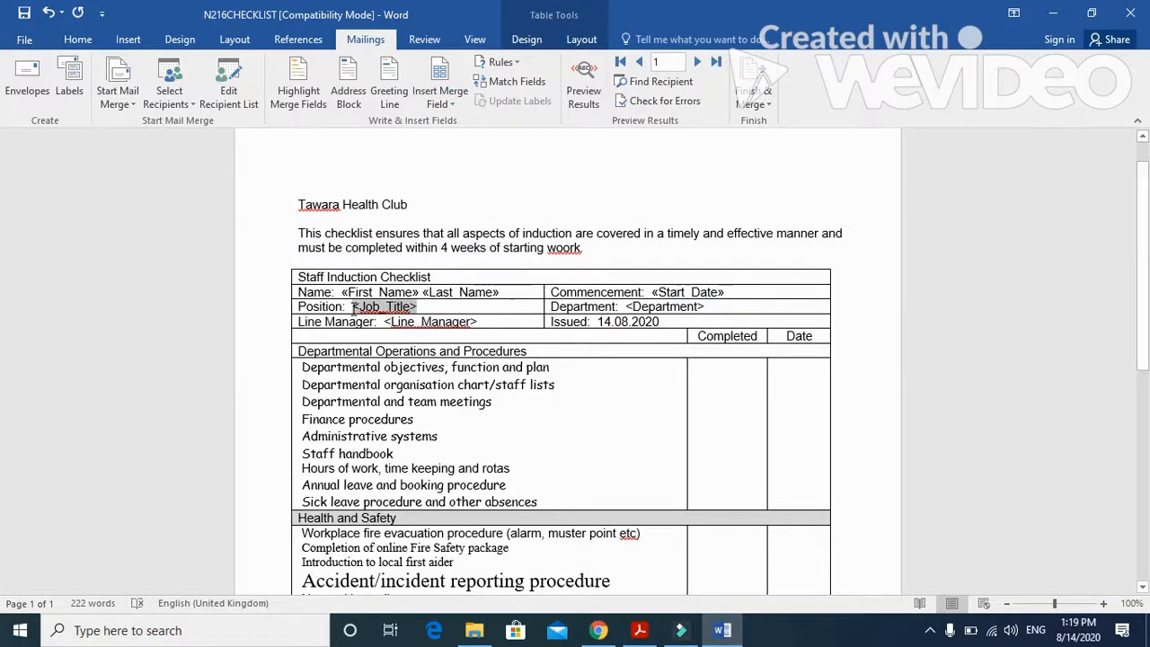
left_click(454, 105)
left_click(465, 159)
- Replace the placeholders beside Department and Line Manager with the Department and Line_Manager merge fields
left_click_drag(703, 307, 626, 306)
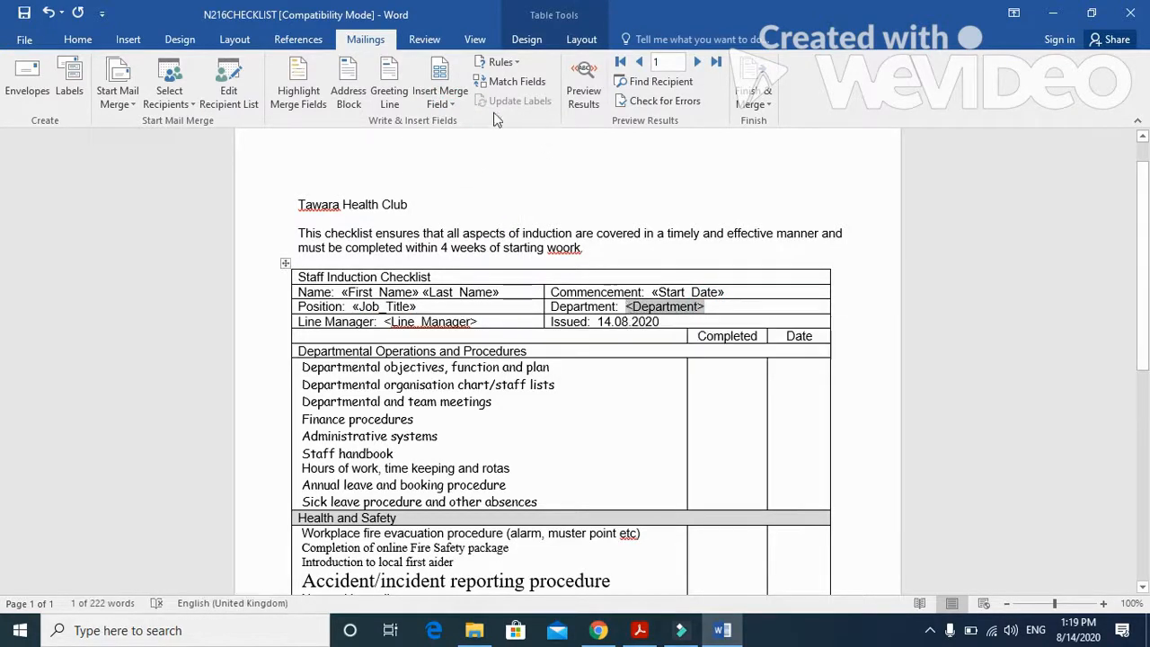
left_click(441, 100)
left_click(465, 183)
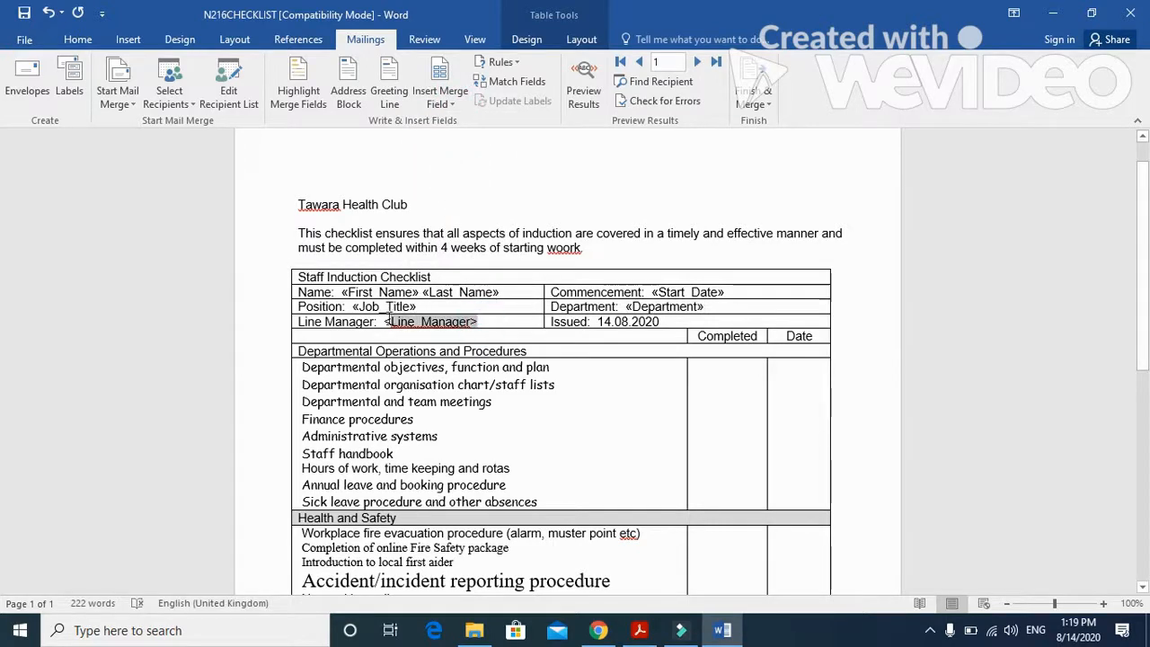
left_click_drag(389, 320, 383, 322)
left_click(440, 97)
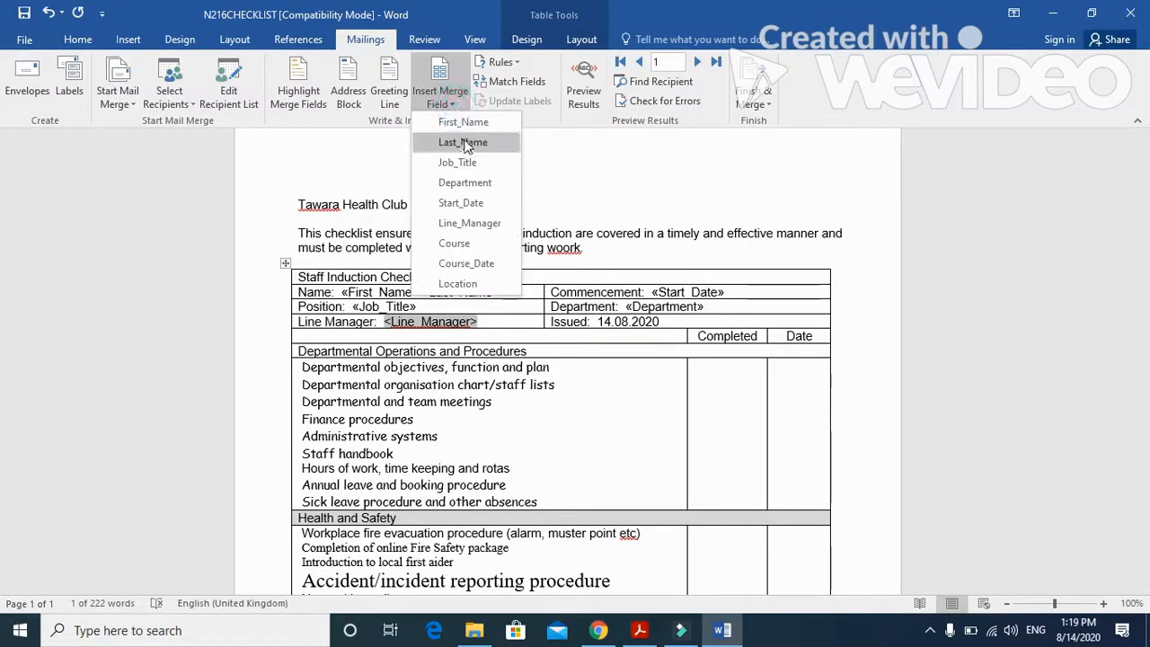
left_click(469, 223)
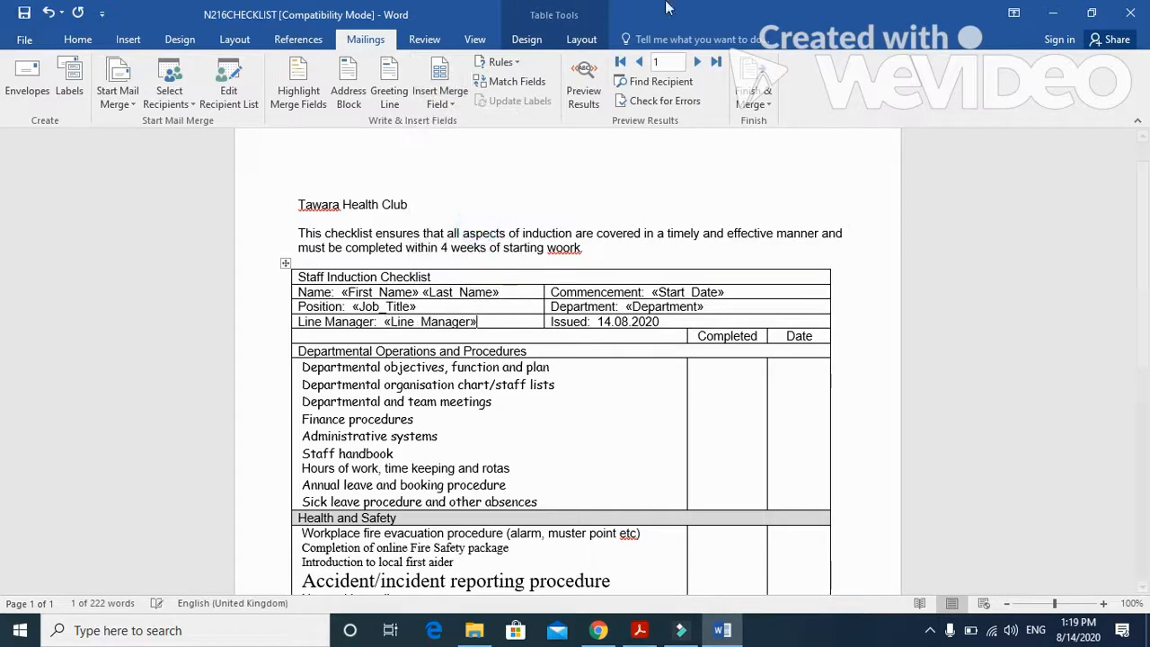
- Replace the <Course> placeholder in the Company Induction Day paragraph with the Course merge field
scroll(473, 544, "down", 2)
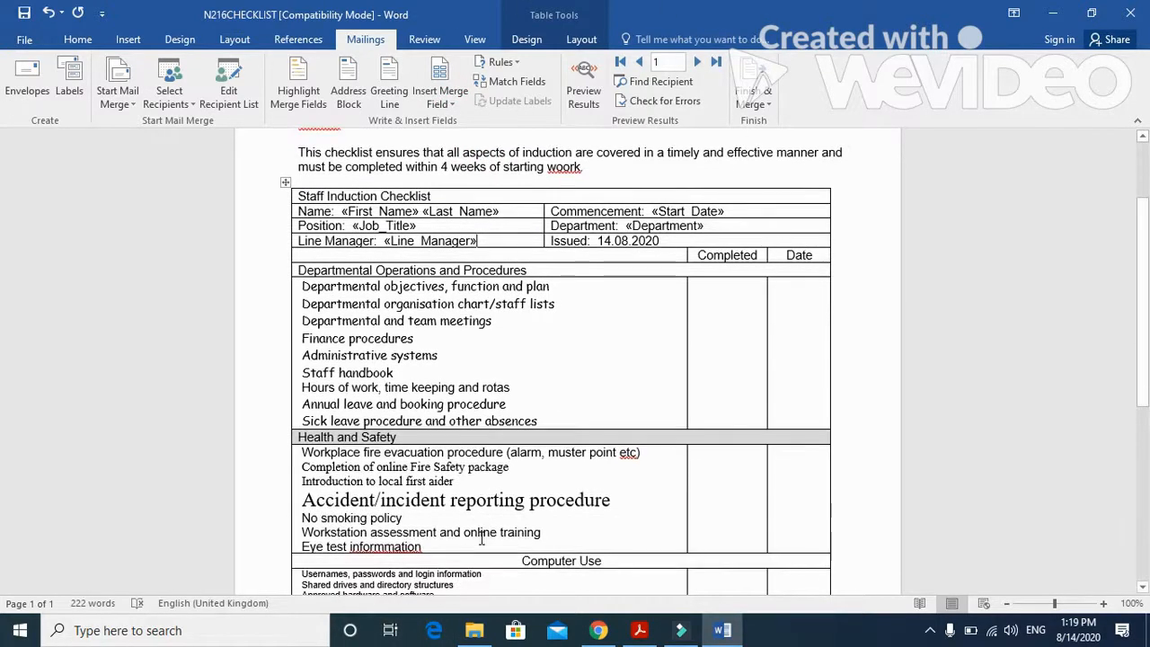
scroll(484, 536, "down", 5)
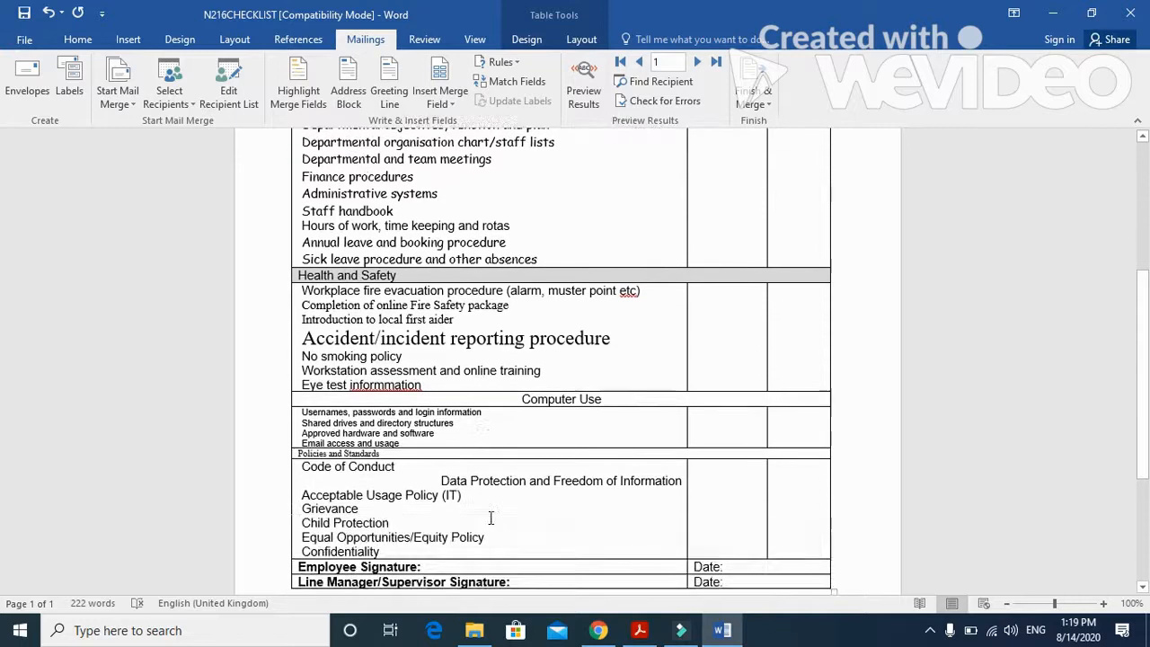
scroll(490, 519, "down", 3)
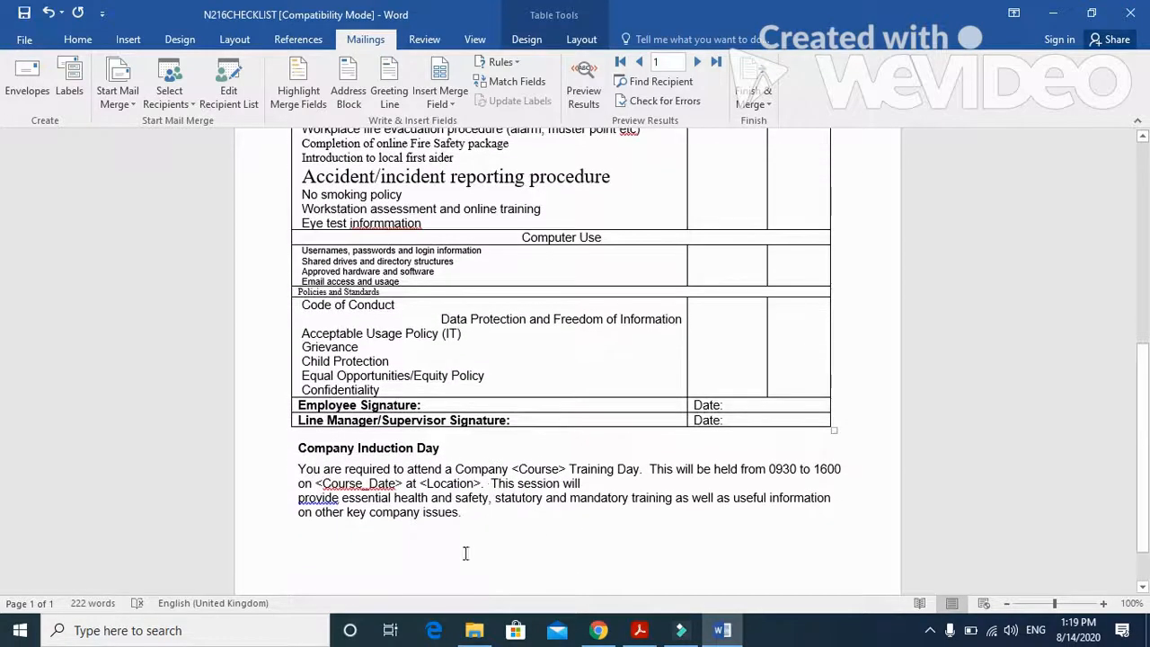
left_click_drag(566, 469, 522, 474)
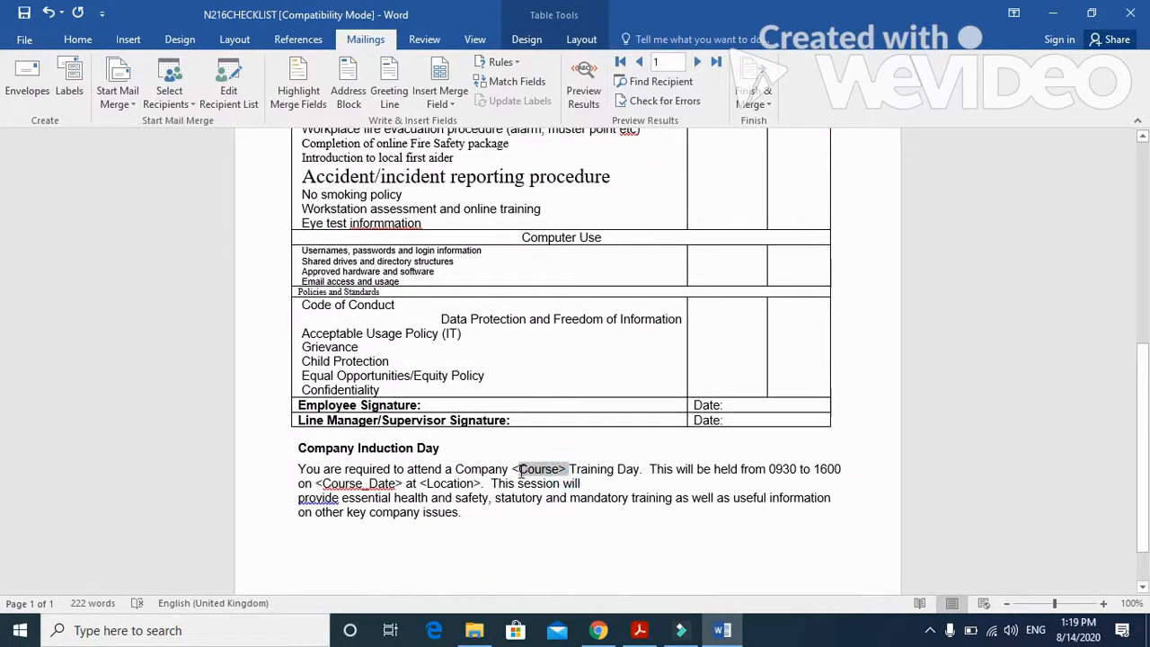
left_click(458, 105)
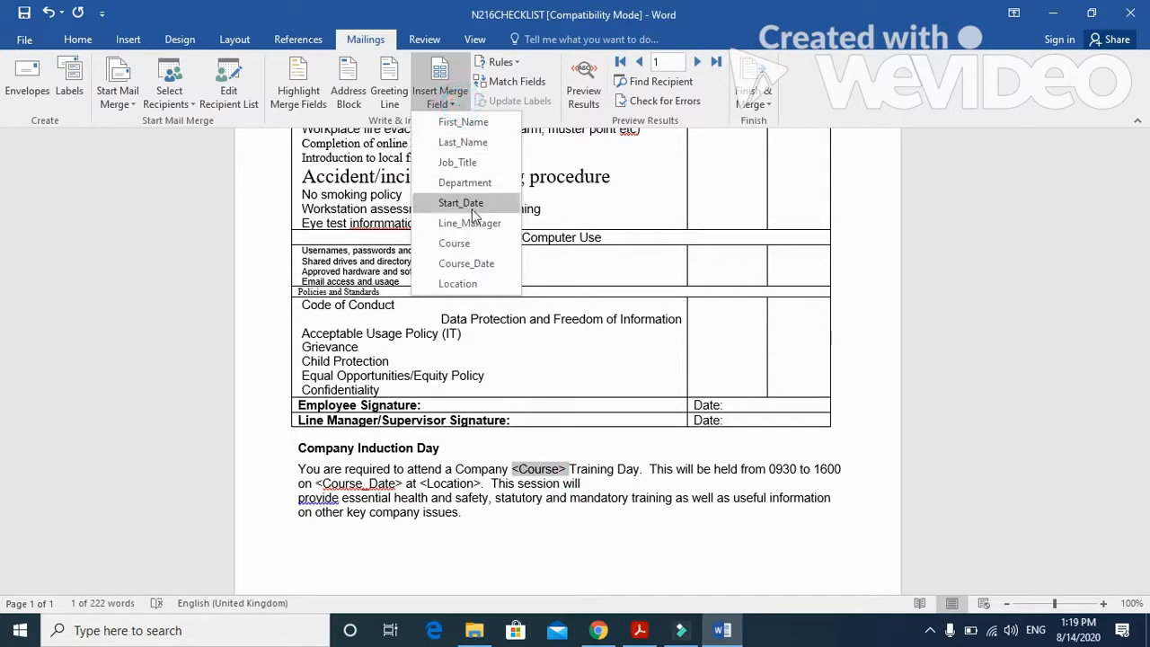
left_click(455, 243)
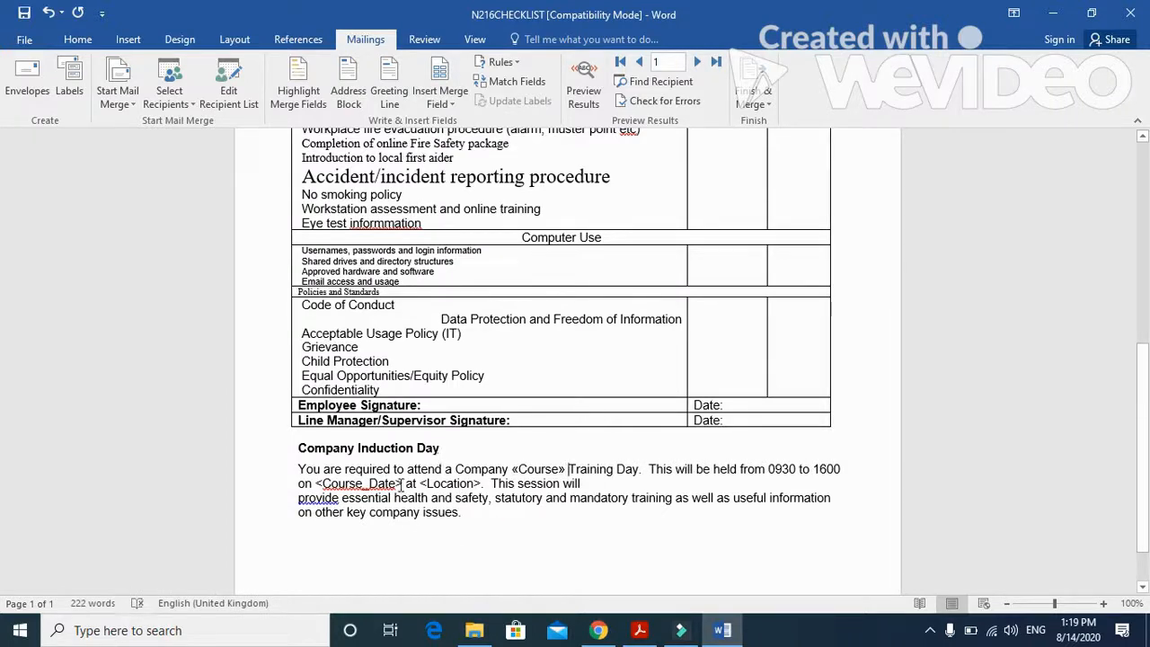
- Replace <Course_Date> and <Location> in the Company Induction Day paragraph with the Course_Date and Location merge fields
left_click_drag(404, 483, 316, 480)
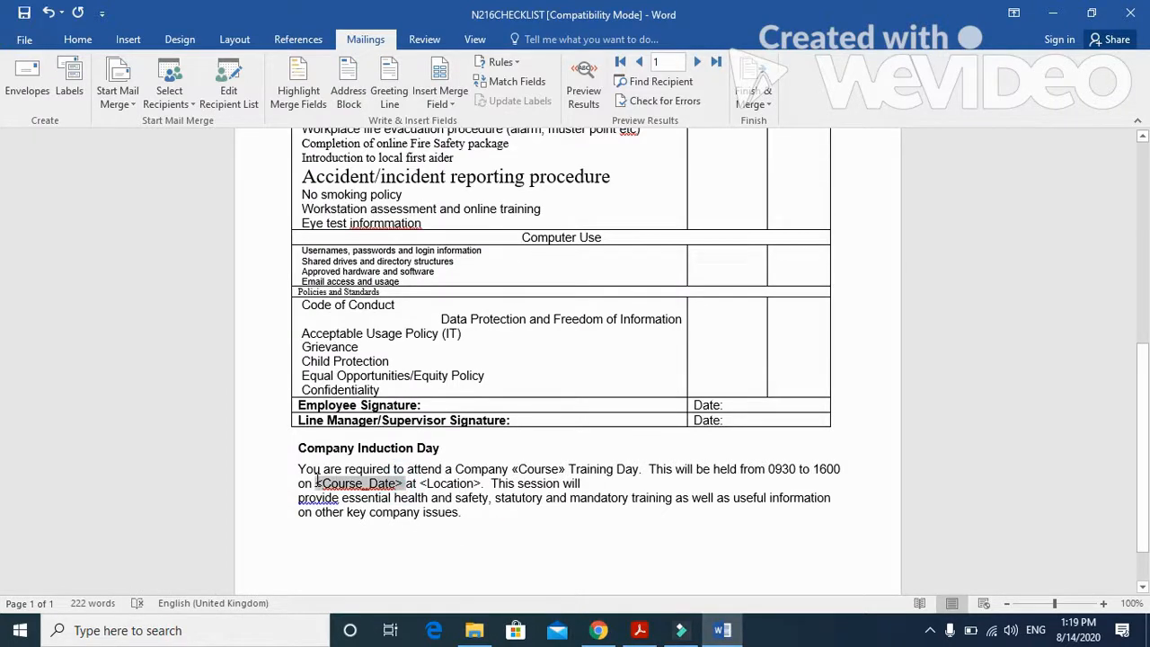
left_click(439, 97)
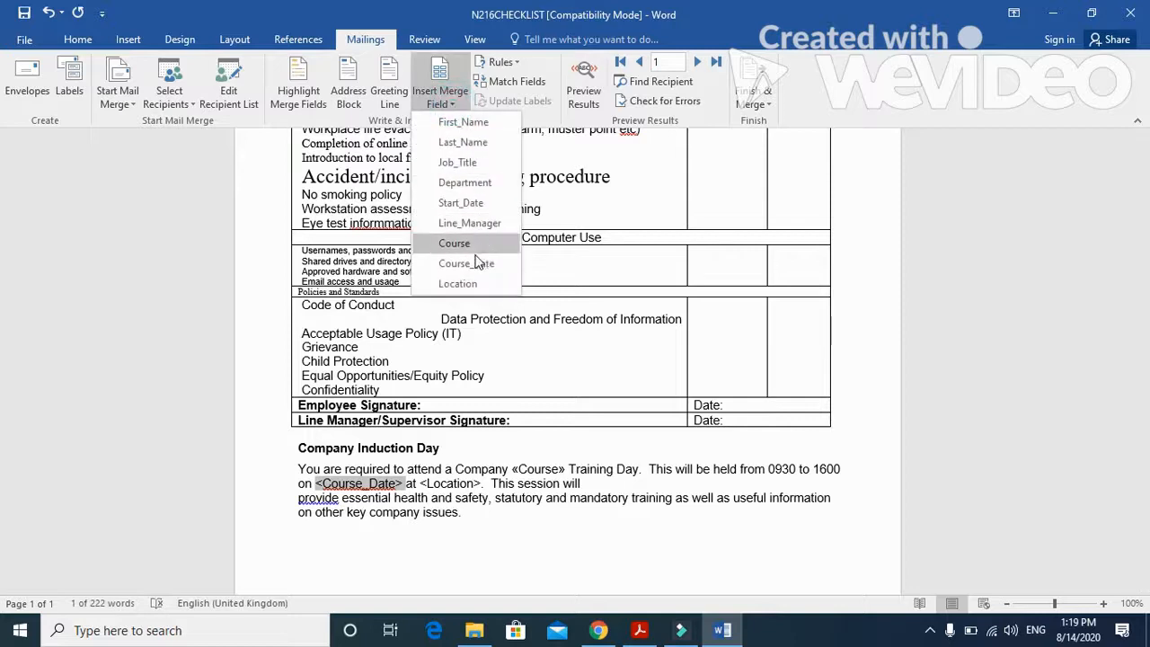
left_click(465, 263)
left_click_drag(421, 483, 473, 482)
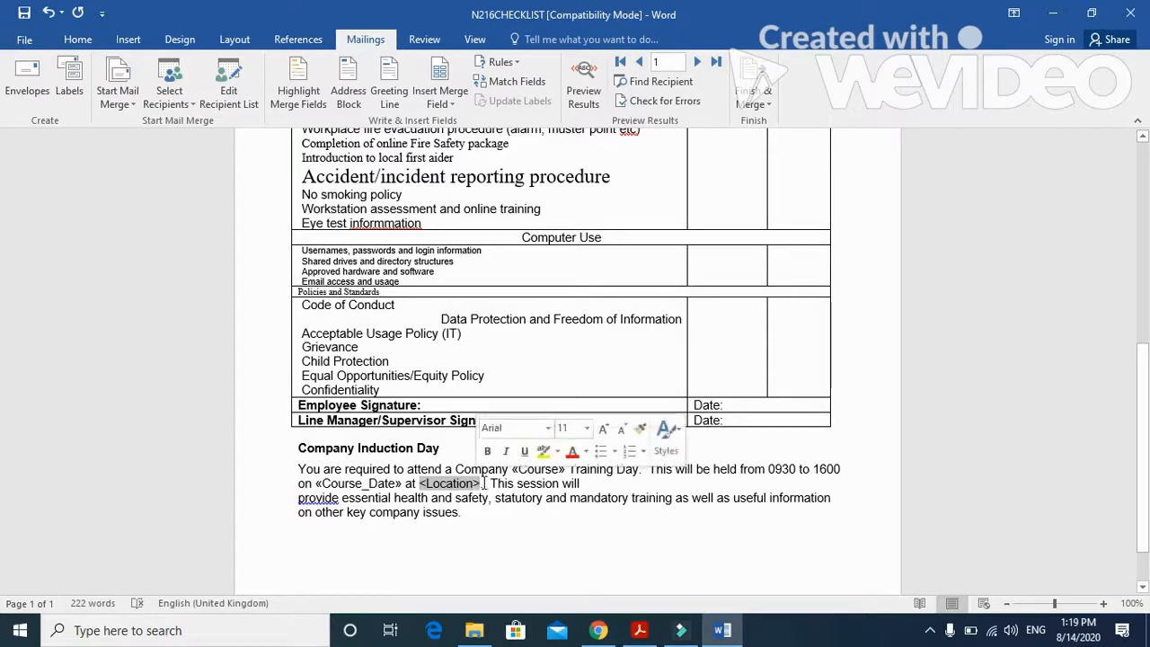
left_click(440, 97)
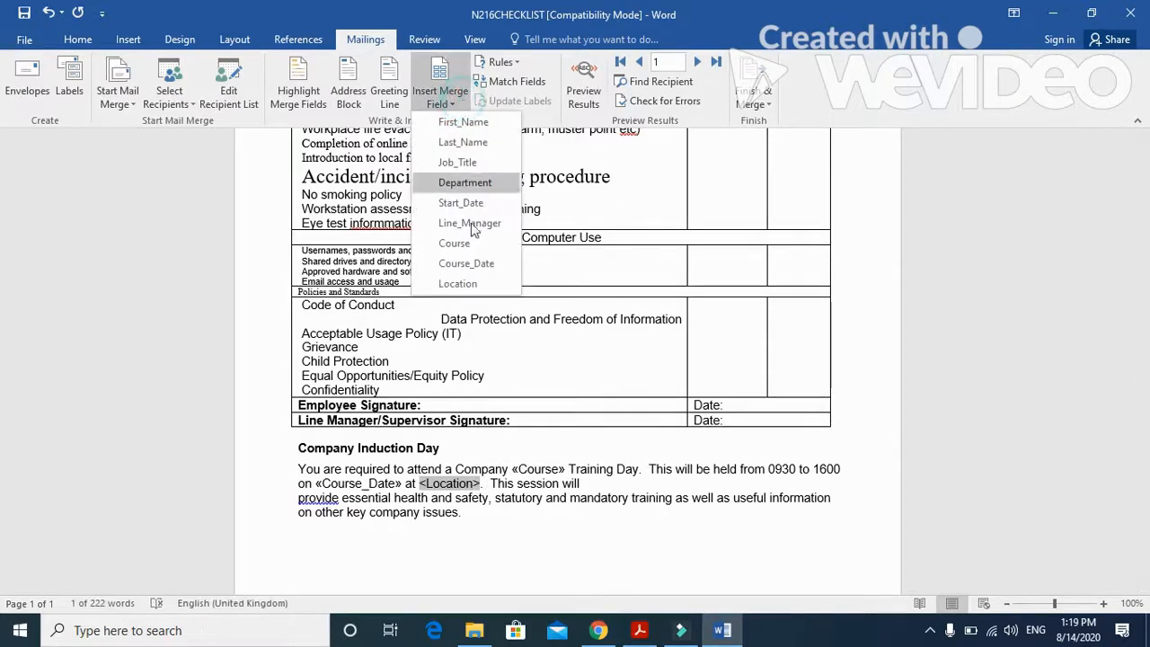
left_click(461, 283)
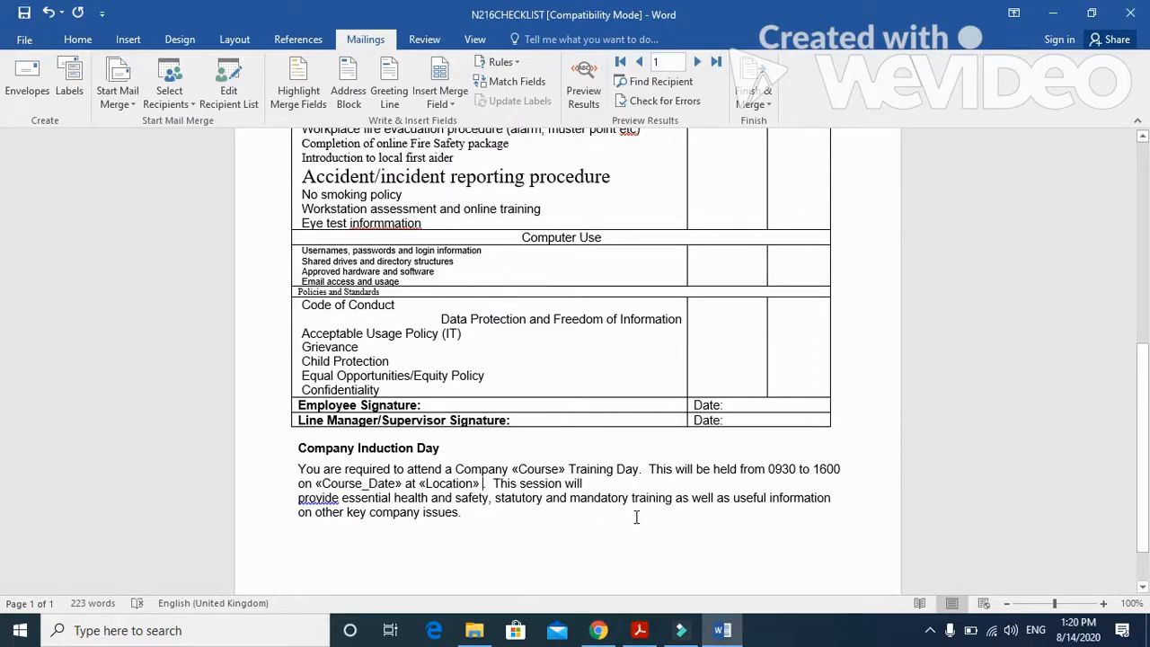
- Check the footer instruction in the exam paper and add a Blank (Three Columns) footer to the Word checklist
scroll(636, 518, "up", 10)
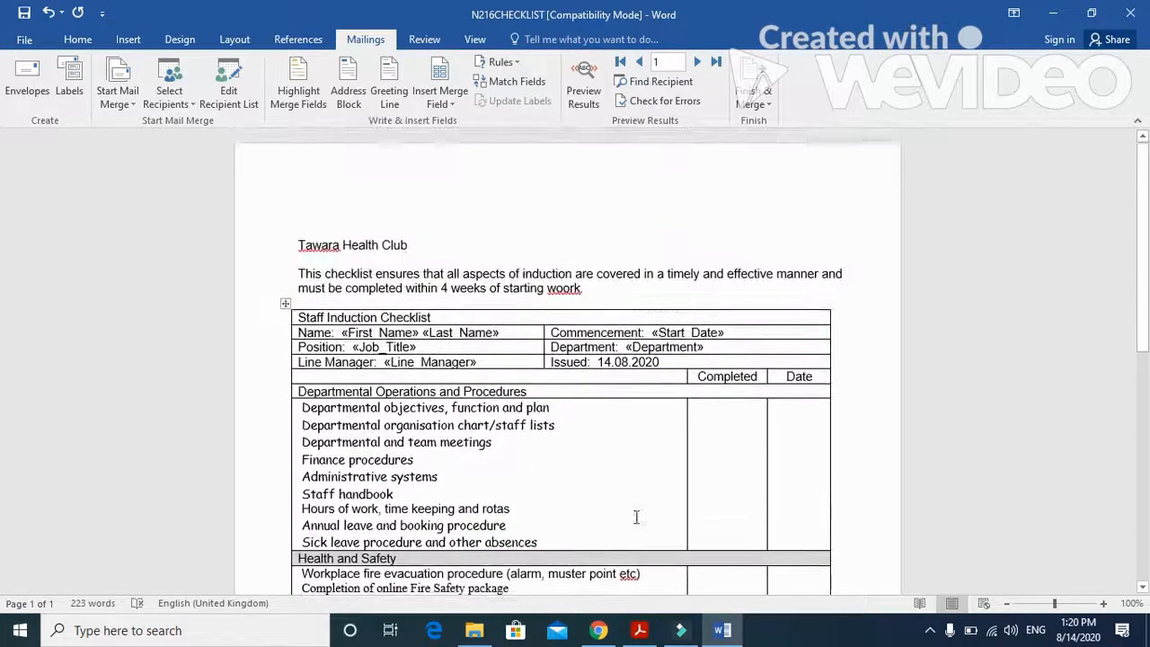
left_click(640, 630)
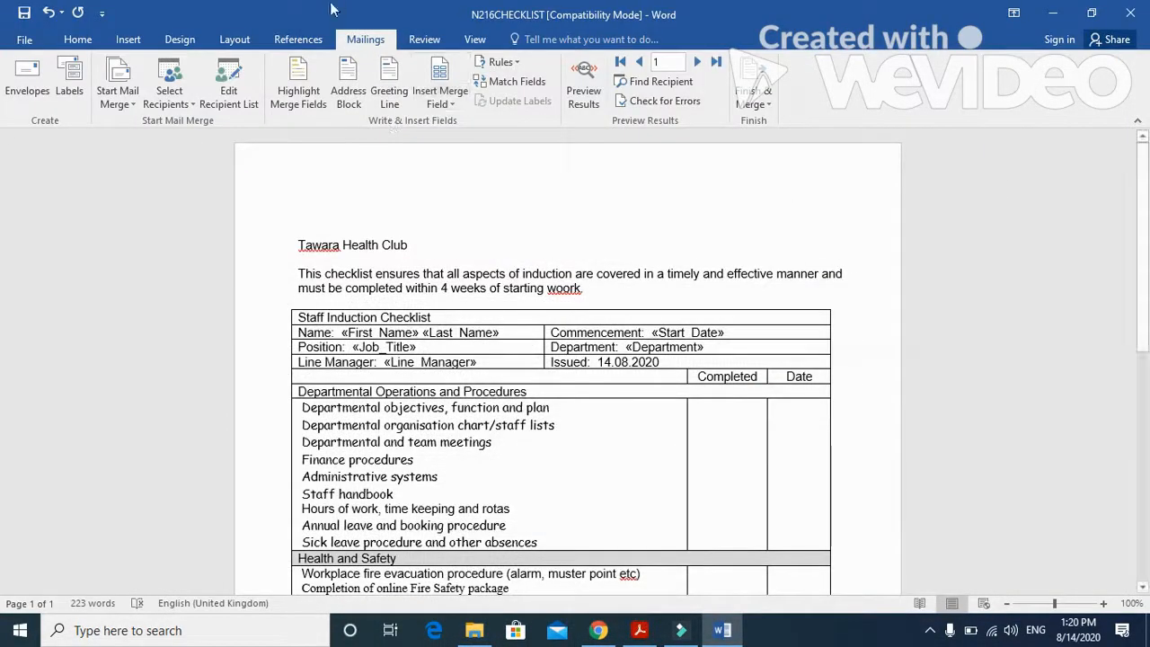
left_click(128, 39)
left_click(736, 104)
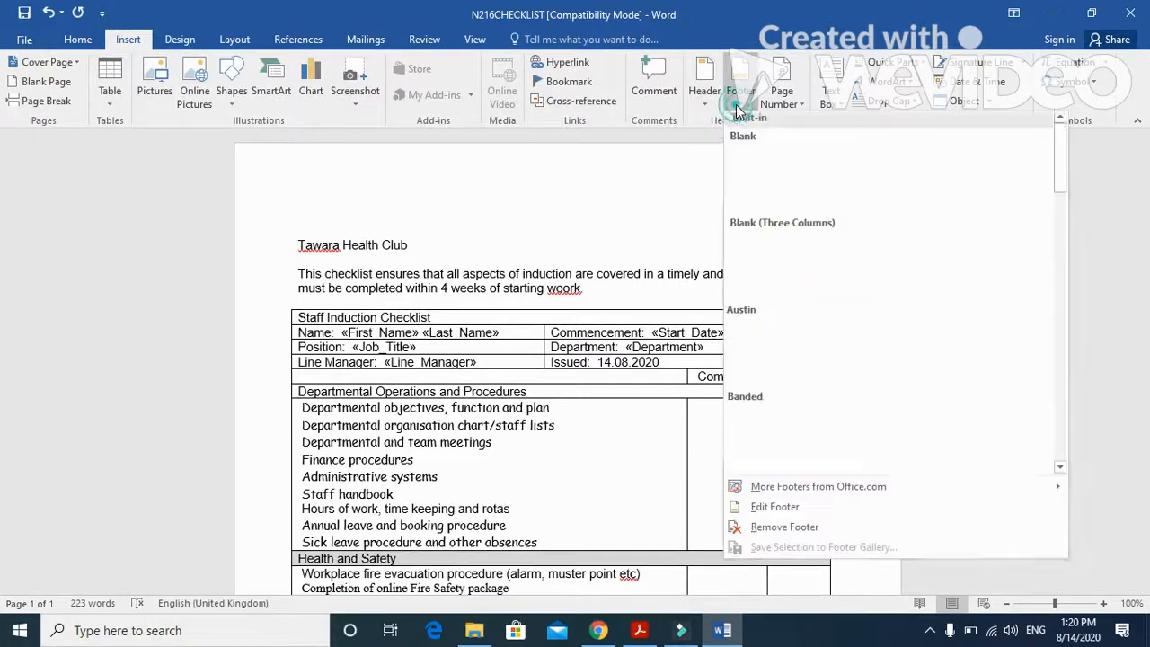
left_click(782, 251)
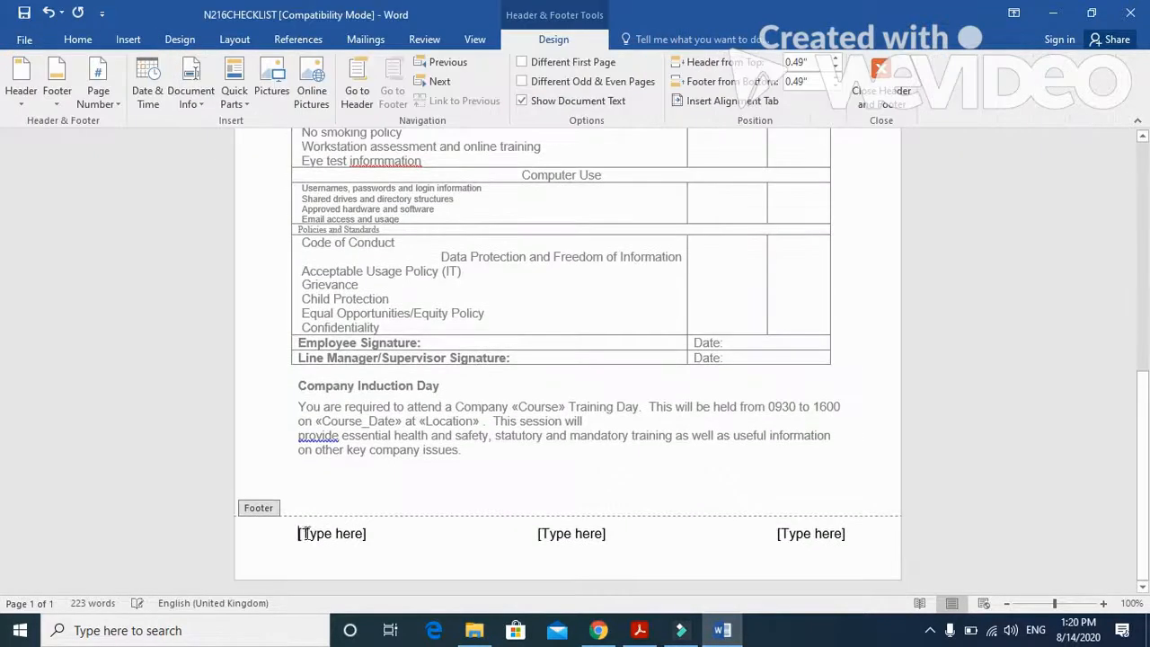
- Fill the three footer placeholders with the candidate's name, Centre number and candidate number, and close the footer
left_click(322, 536)
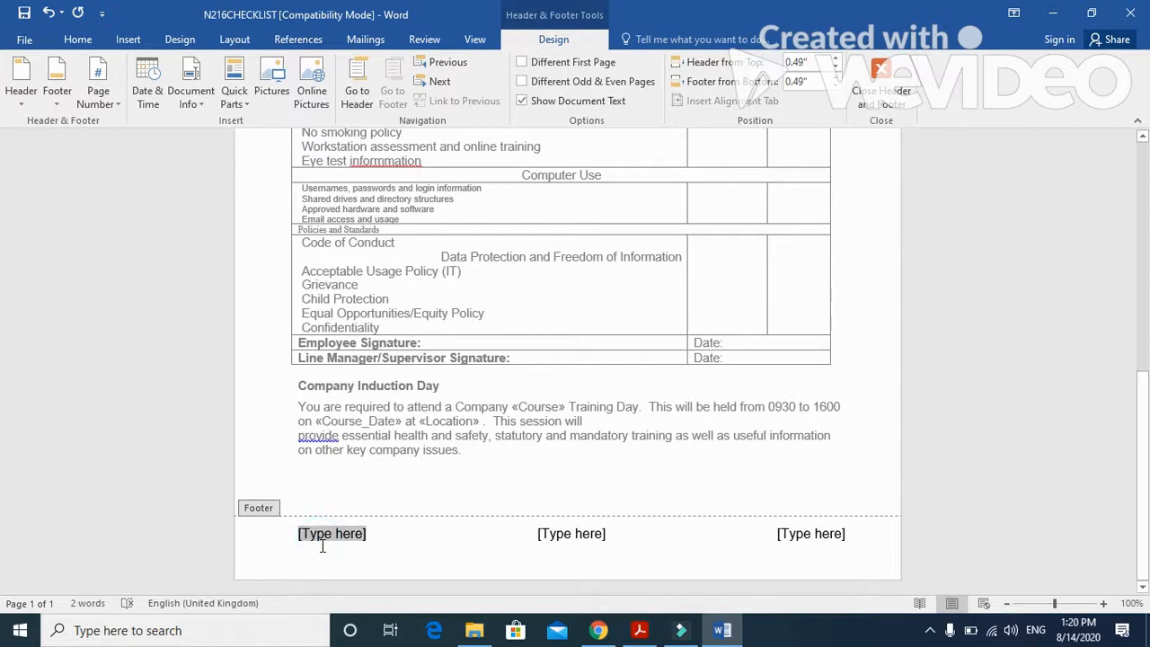
type("Fahim")
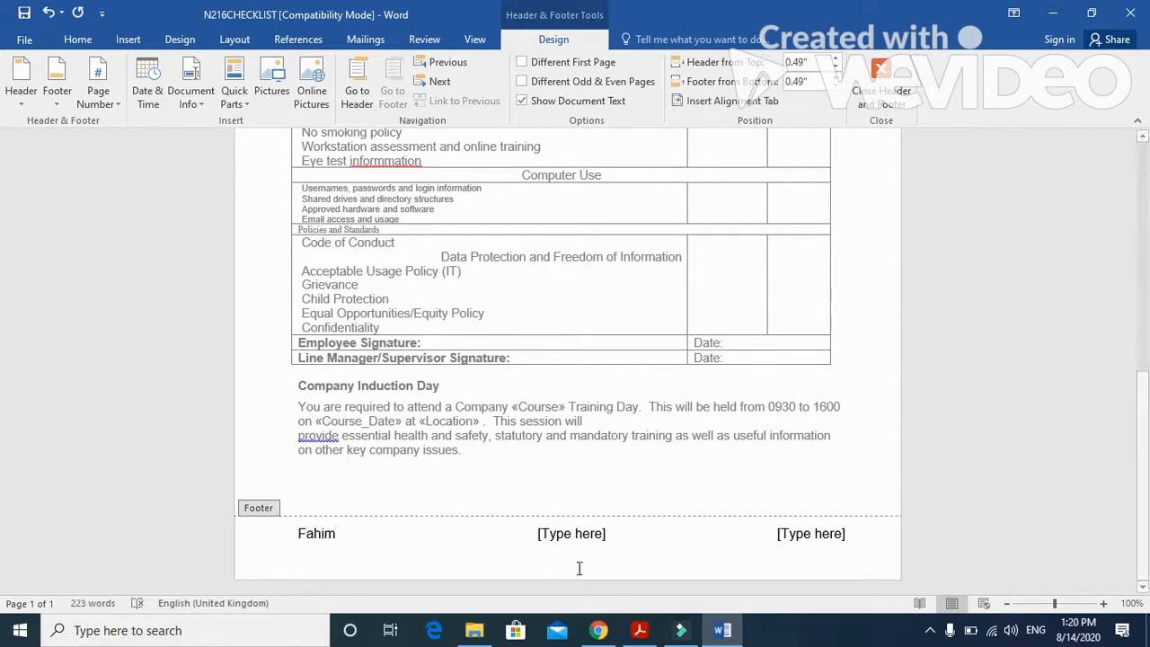
left_click(580, 536)
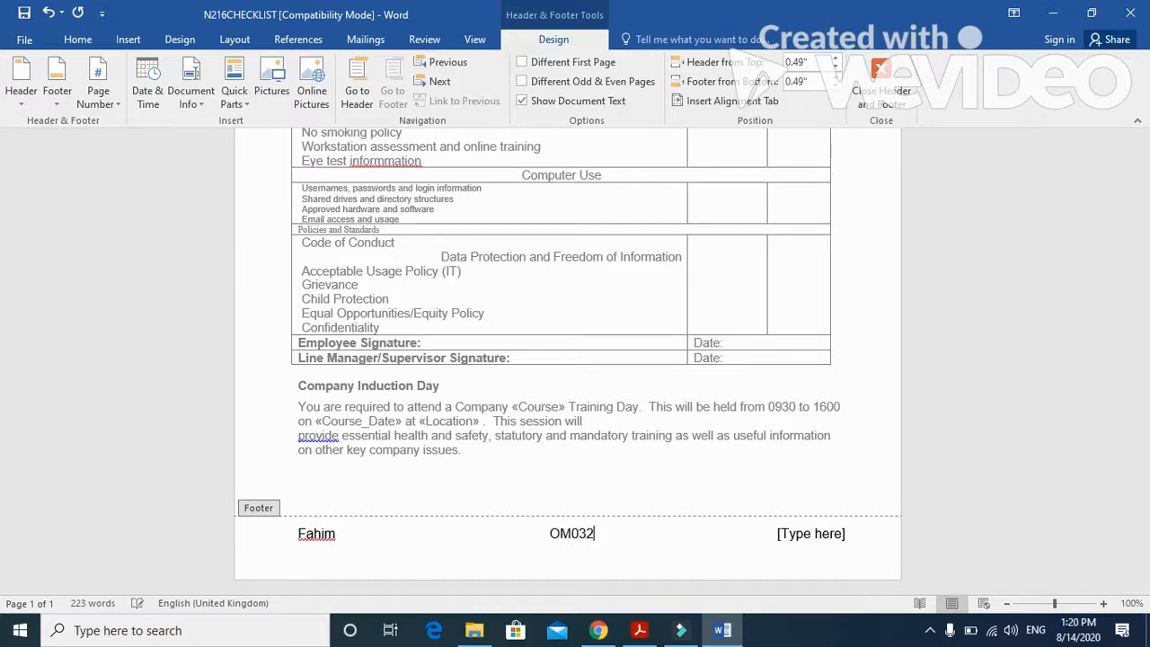
left_click(840, 534)
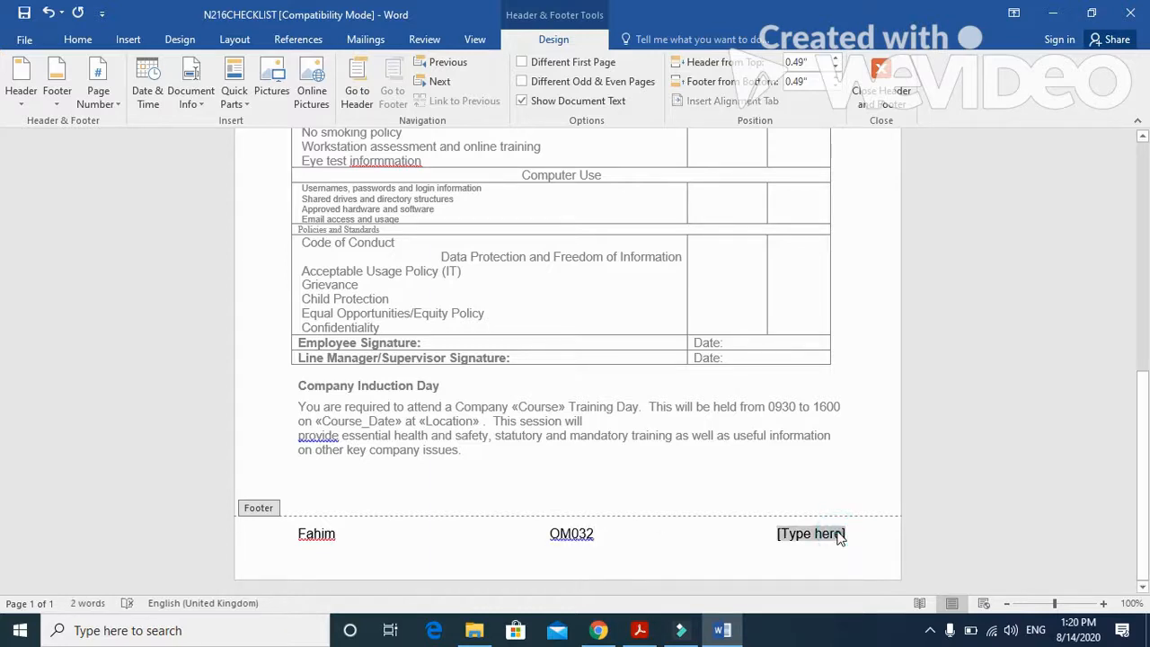
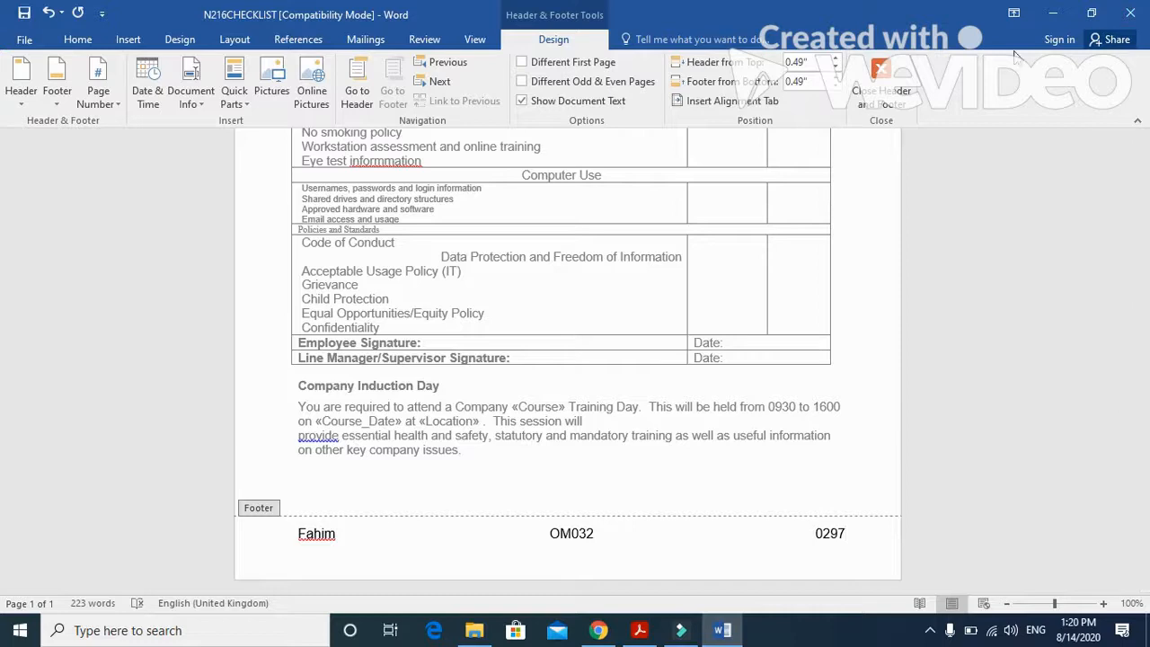
left_click(881, 90)
- Switch to the exam paper PDF and read the Evidence 10 requirement and the question 27 image instructions
left_click(640, 630)
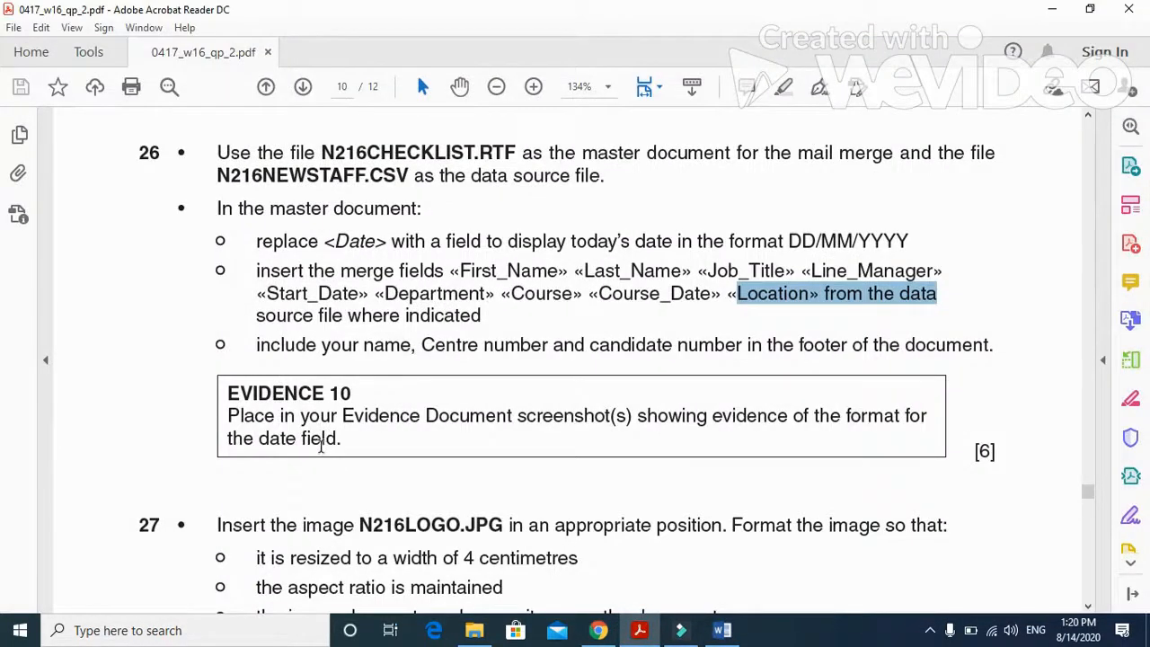
scroll(321, 447, "down", 1)
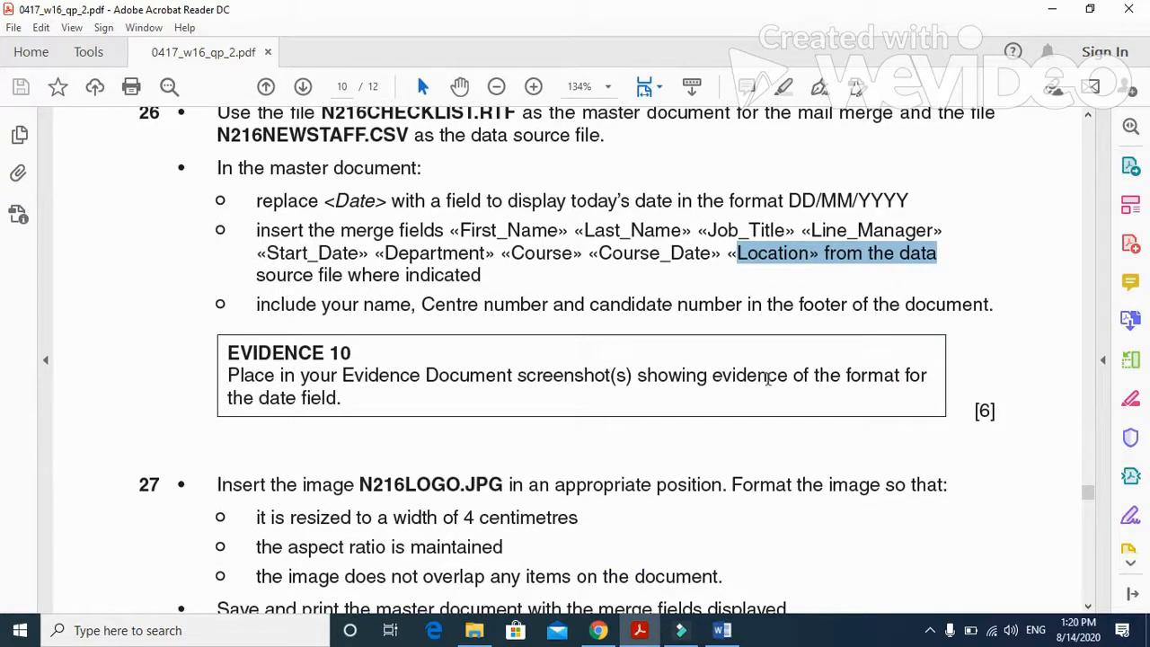
- Switch to the Word checklist, reveal the field code of the Issued date for an evidence screenshot, and restore the date display
left_click(722, 630)
scroll(393, 532, "up", 6)
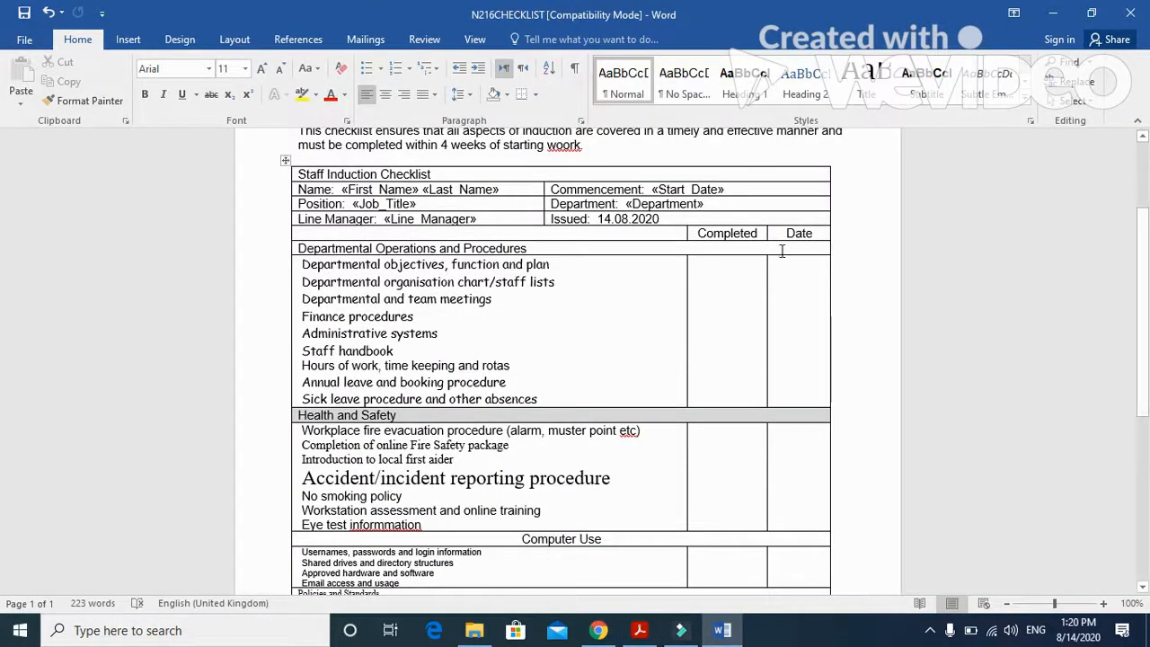
right_click(632, 219)
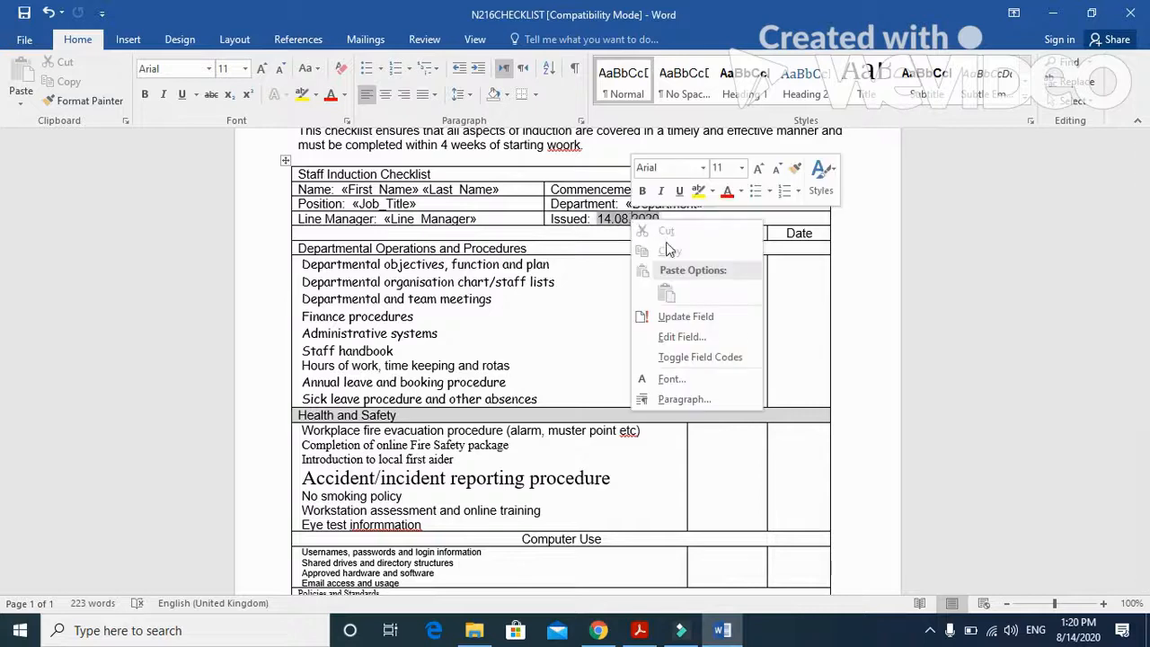
left_click(747, 357)
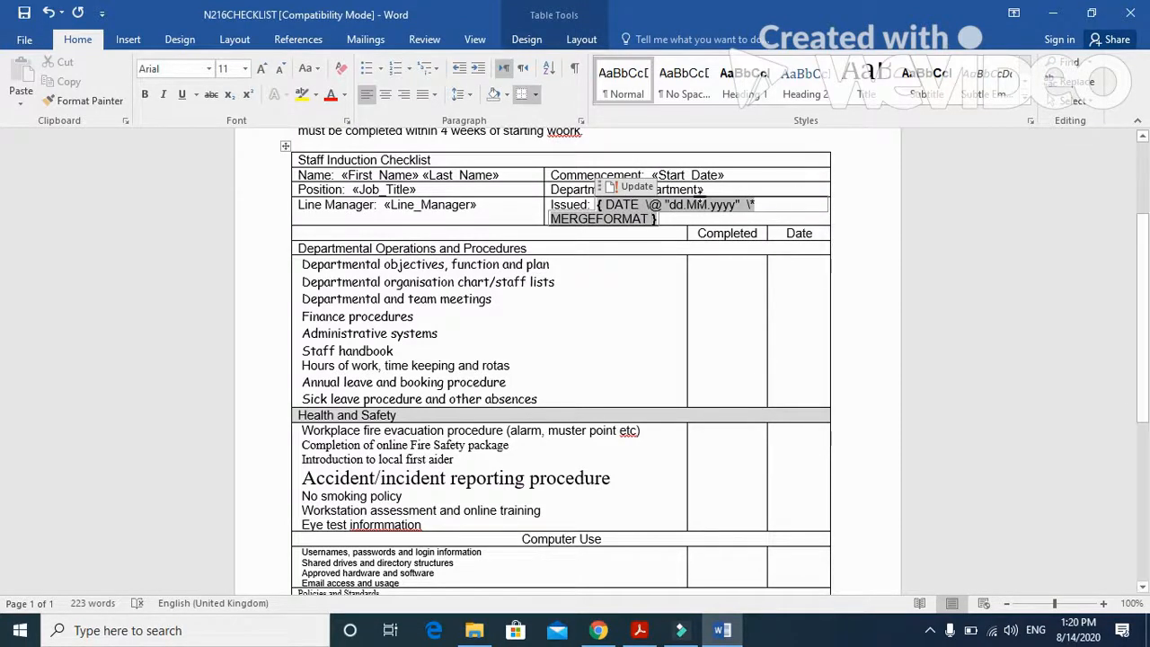
right_click(702, 209)
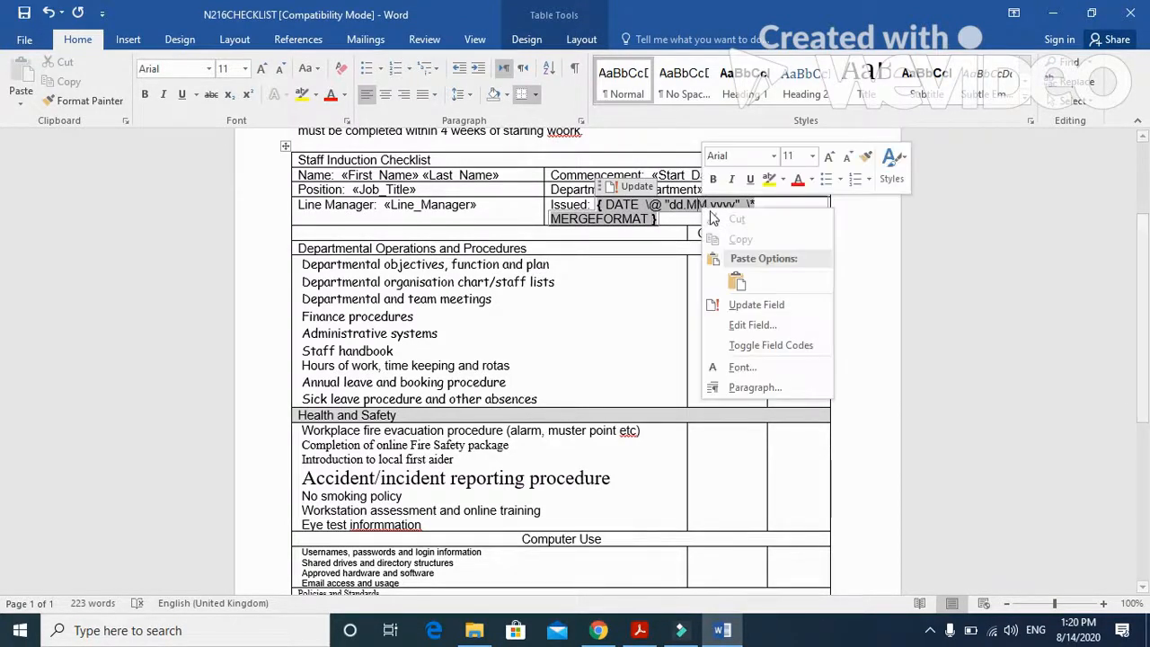
left_click(764, 345)
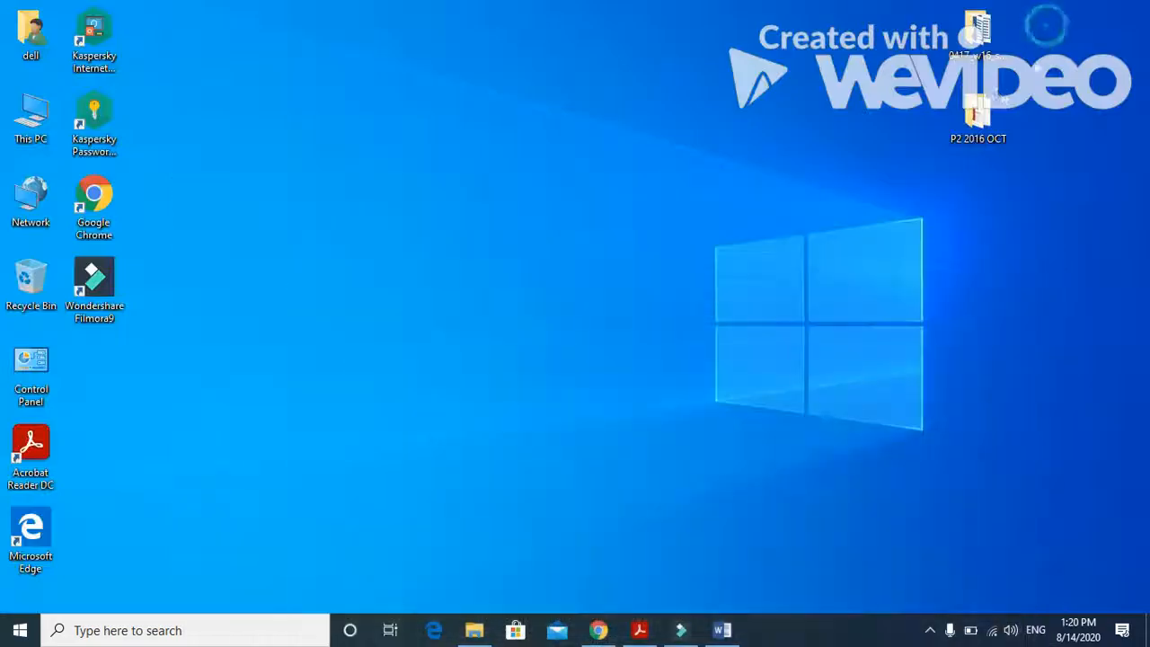
- Open the evidence document from the P2 2016 OCT folder and paste the date field screenshot under the EVIDENCE 10 heading
double_click(978, 115)
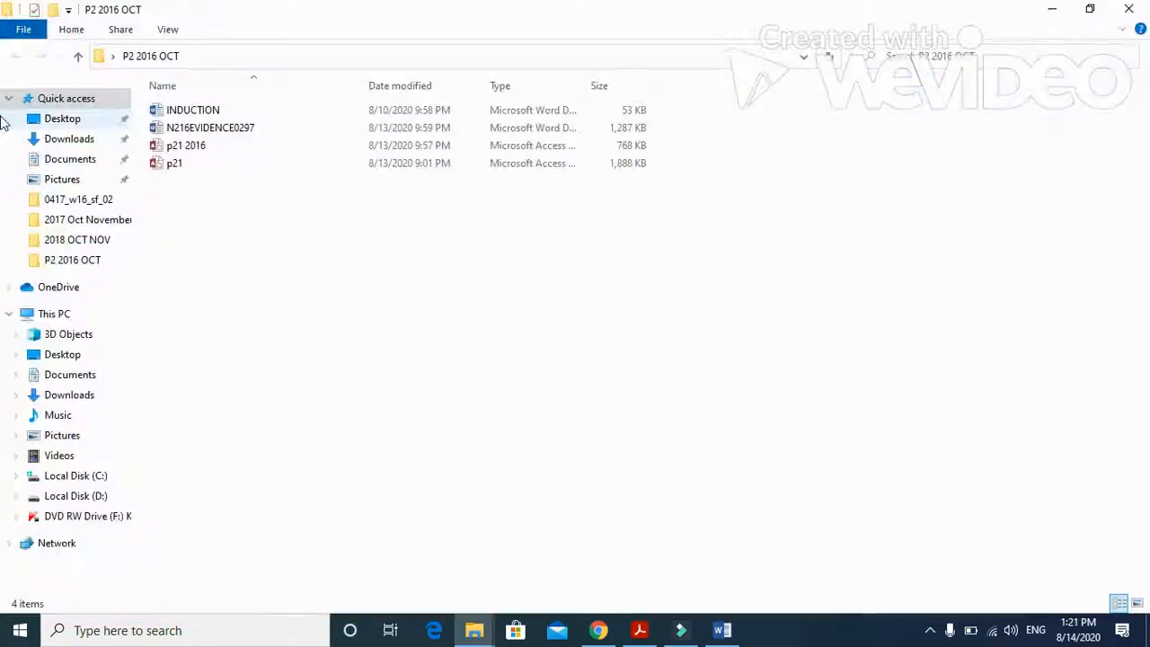
double_click(197, 131)
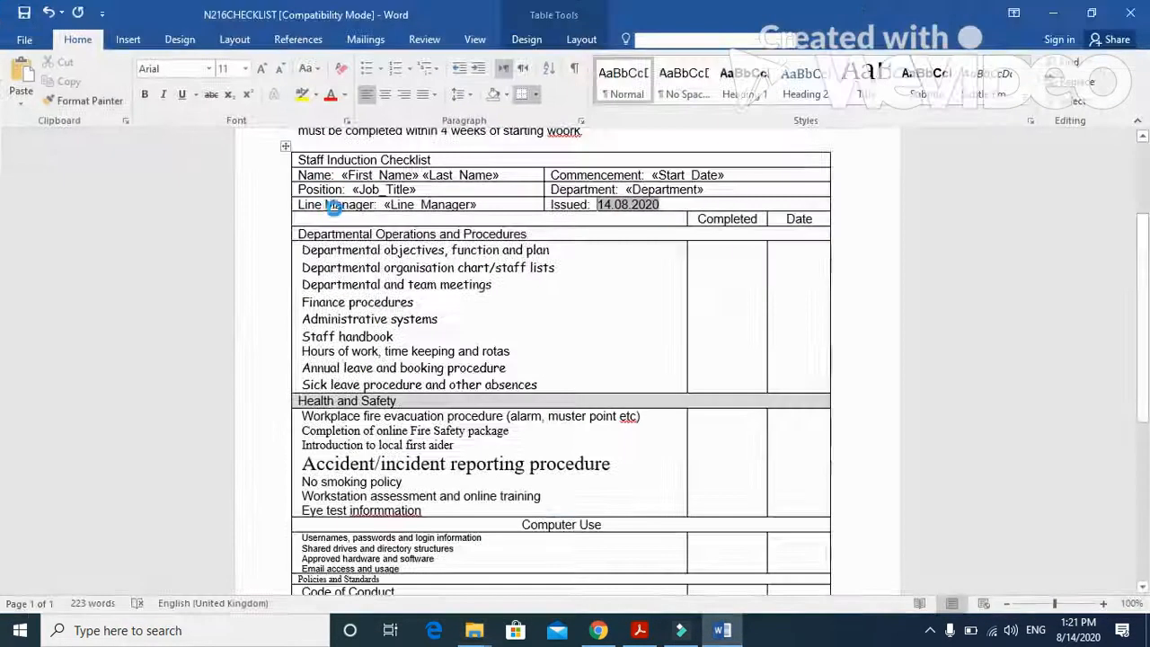
scroll(490, 251, "down", 20)
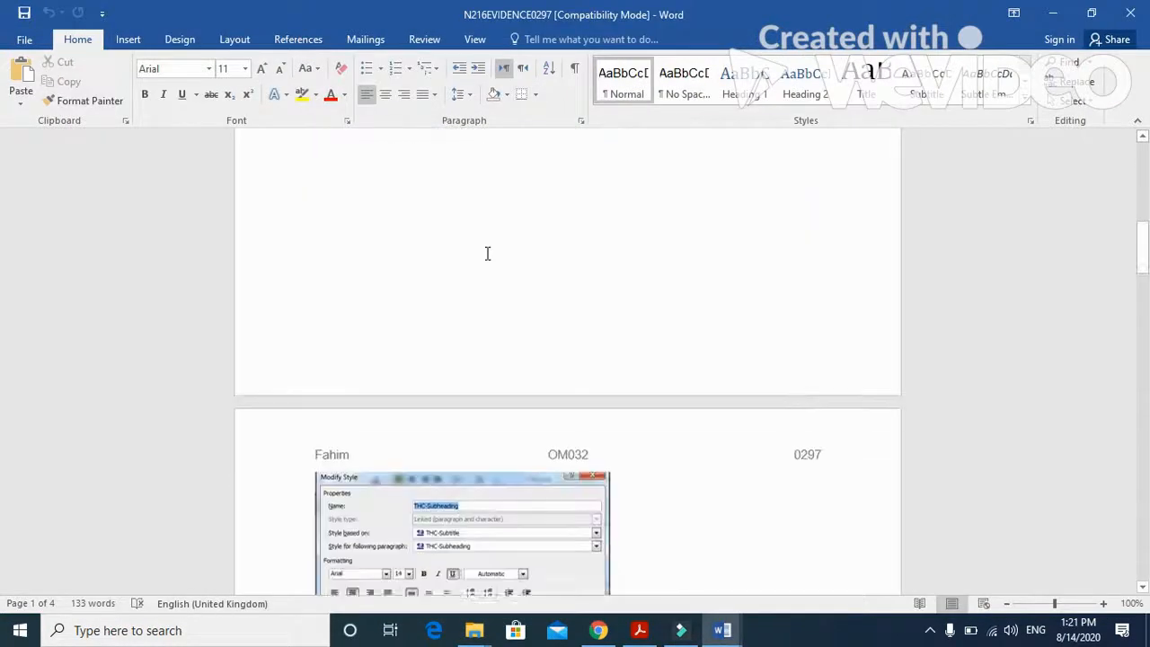
scroll(484, 253, "down", 2)
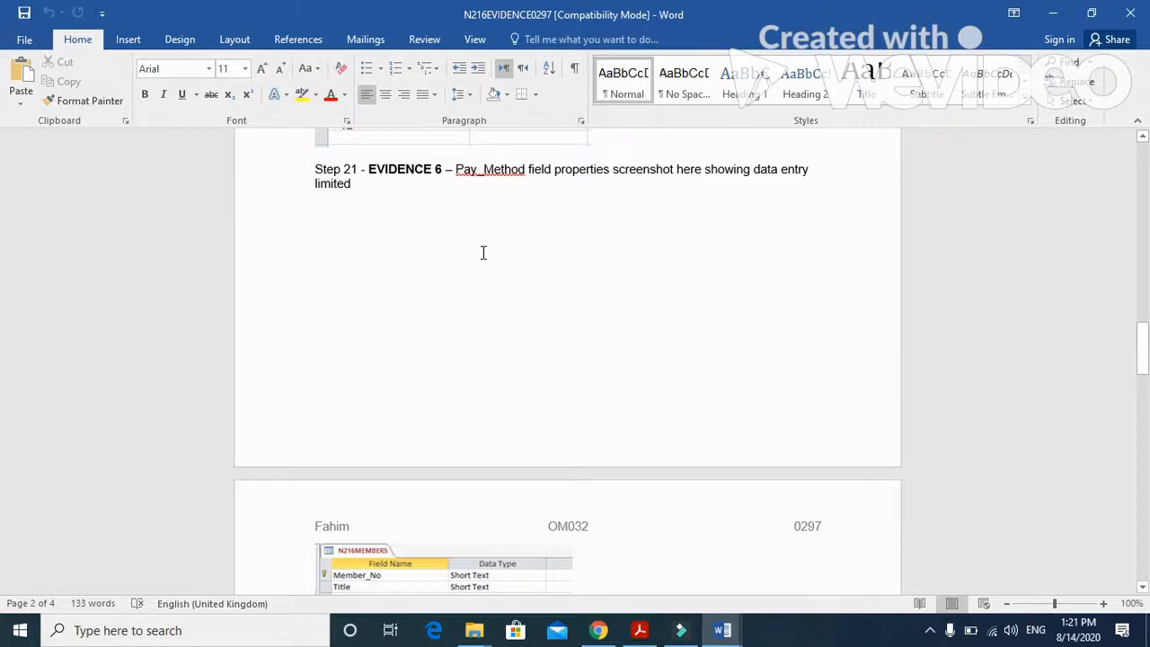
scroll(483, 253, "up", 1)
scroll(480, 256, "down", 10)
scroll(477, 258, "down", 7)
left_click(485, 321)
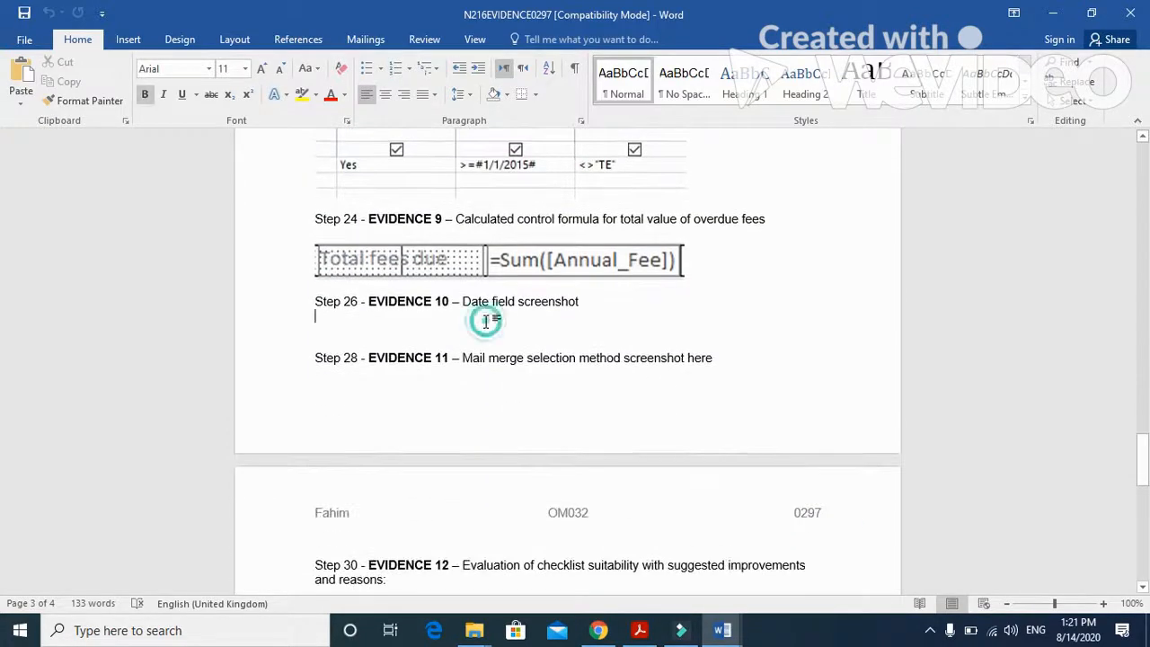
left_click(21, 77)
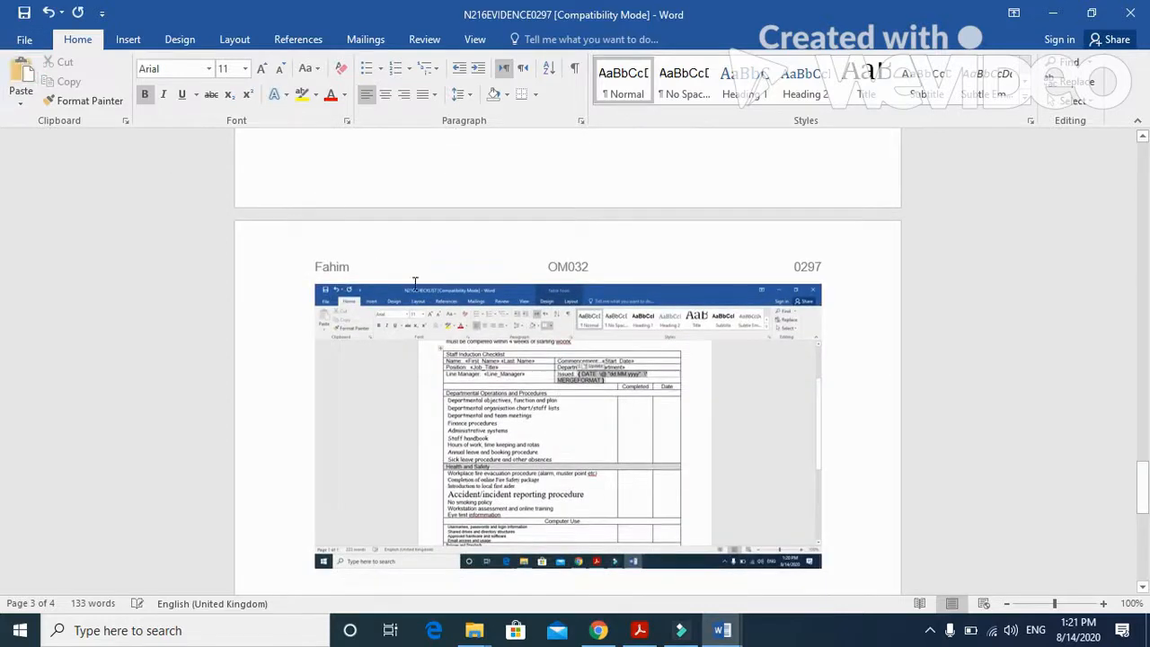
- Crop the pasted screenshot to the Issued date field code and enlarge the cropped picture until the code is readable
left_click(478, 348)
left_click(533, 38)
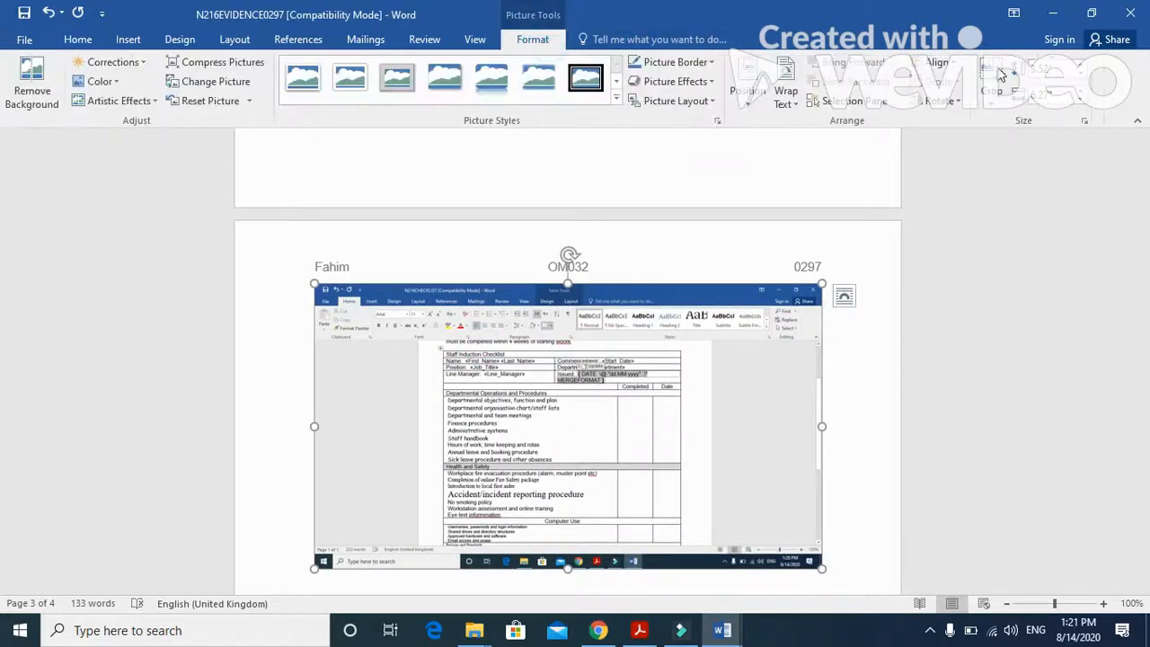
left_click(994, 85)
left_click_drag(818, 566, 681, 382)
left_click_drag(319, 292, 552, 367)
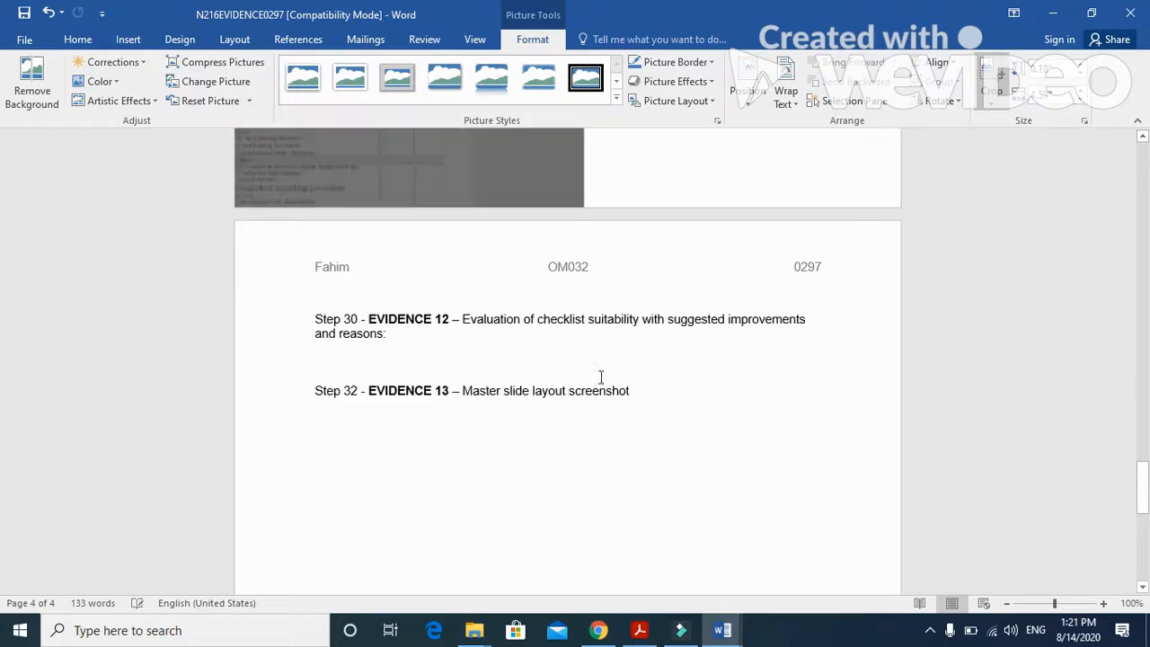
scroll(573, 315, "up", 5)
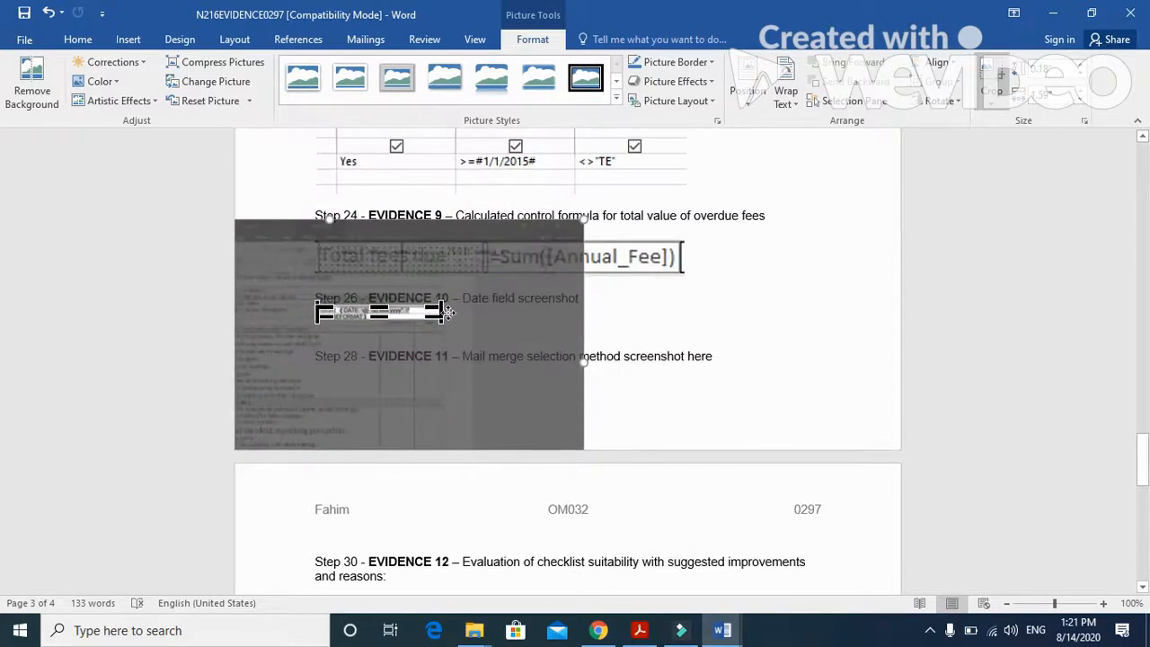
left_click_drag(440, 320, 416, 320)
left_click(745, 296)
left_click(418, 319)
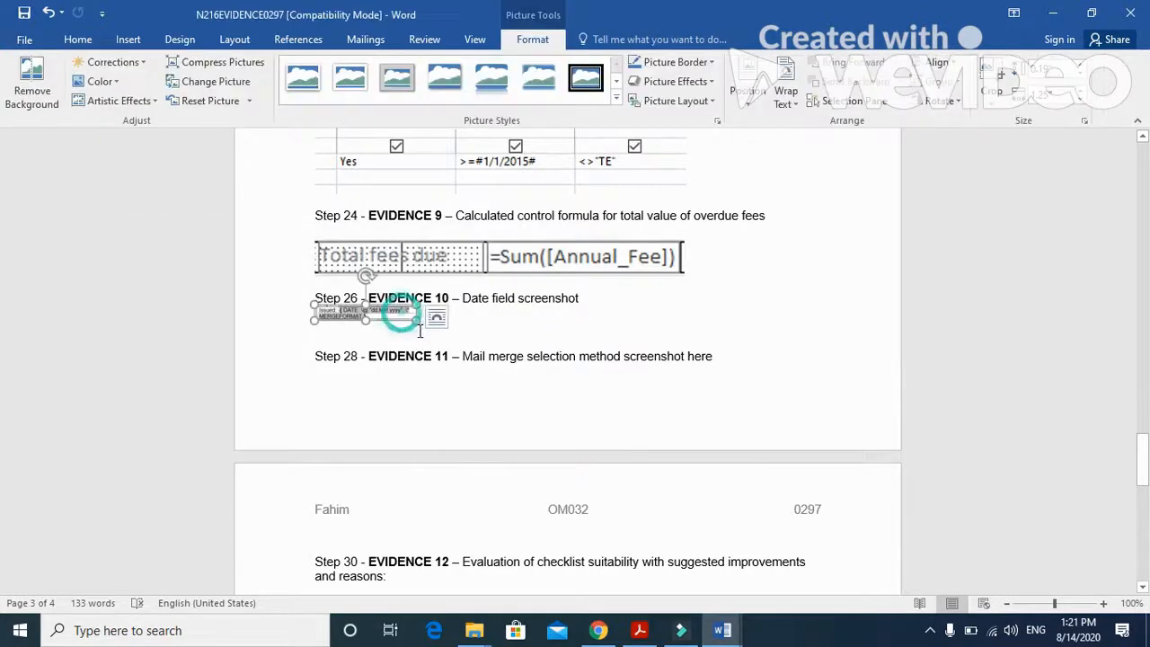
left_click_drag(430, 325, 524, 344)
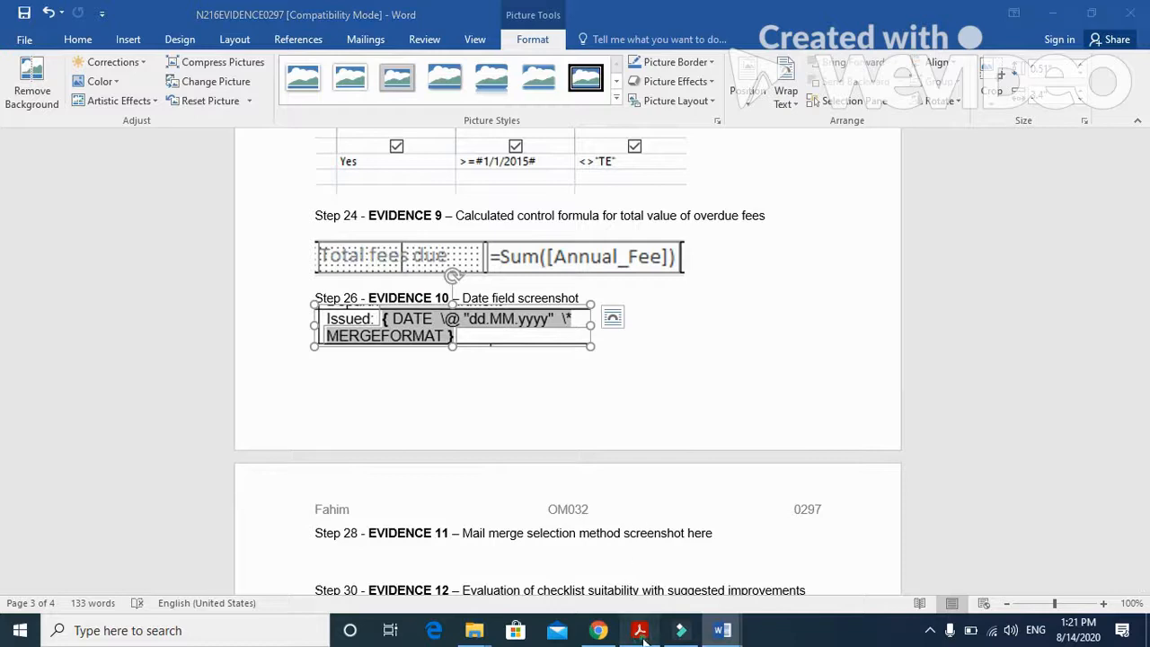
- Switch to the exam paper PDF and read the question 27 requirements for the logo's insertion, width, aspect ratio and overlap
left_click(639, 630)
scroll(524, 427, "down", 5)
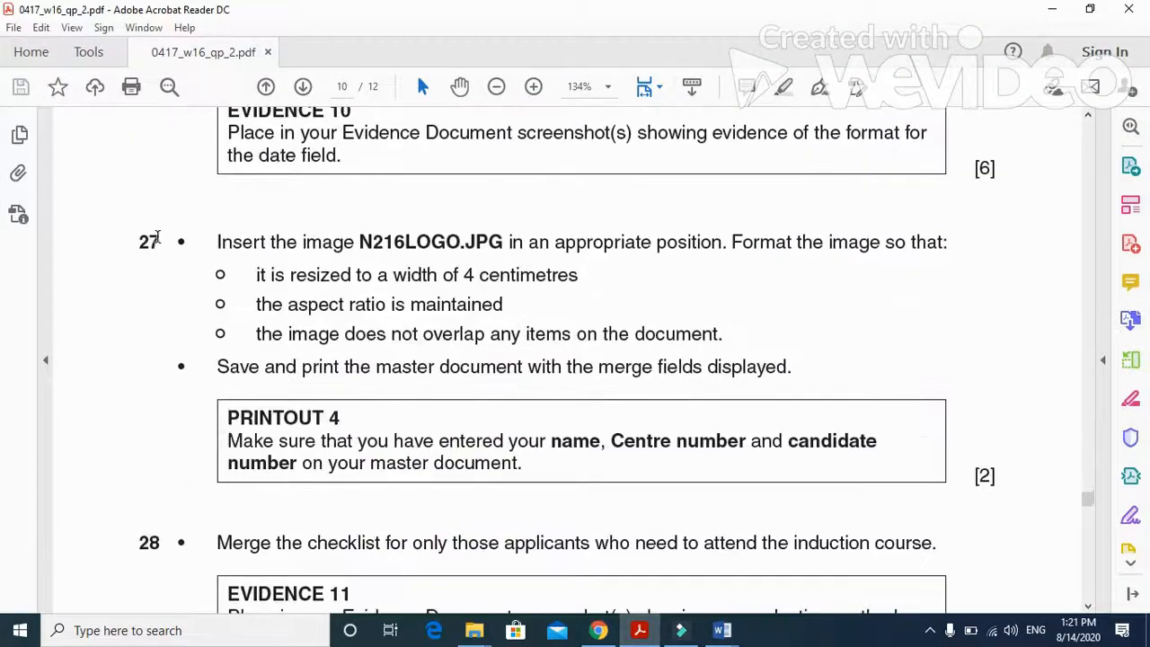
left_click_drag(219, 241, 461, 244)
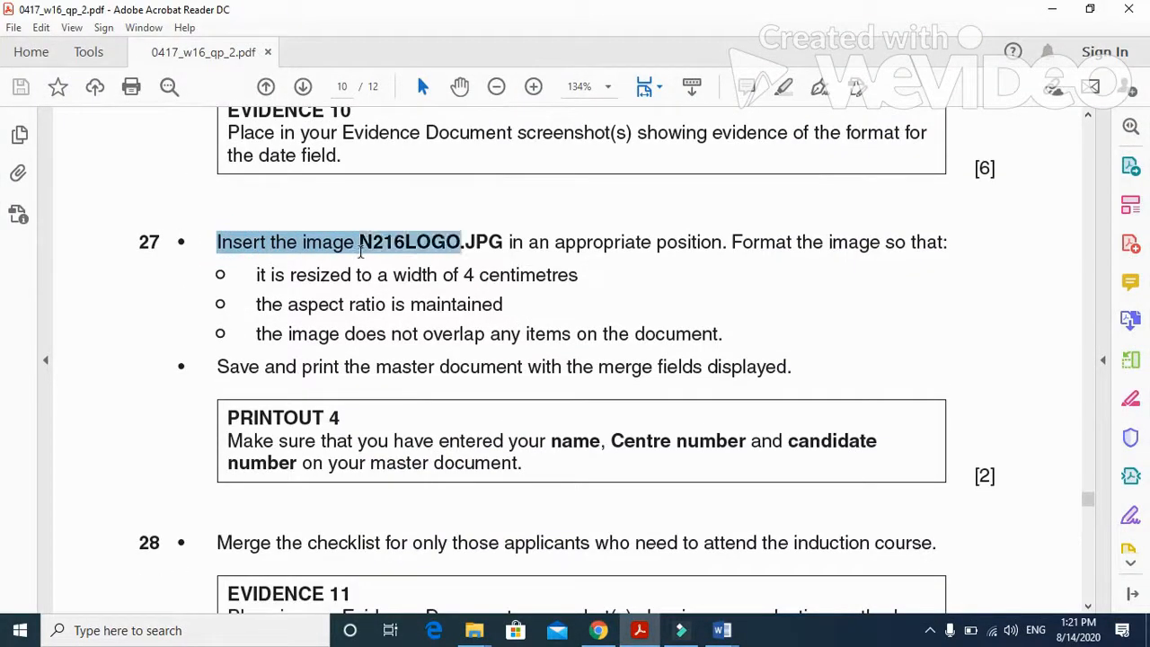
left_click_drag(361, 252, 773, 253)
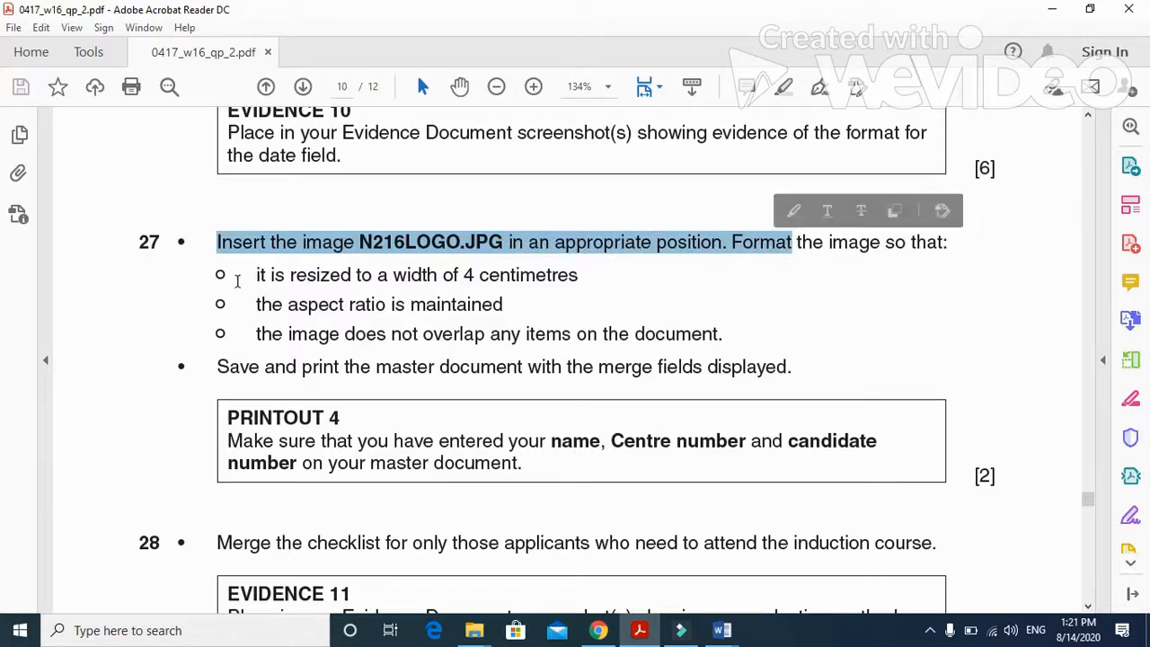
mouse_move(257, 275)
left_mouse_down()
mouse_move(528, 275)
mouse_move(575, 286)
left_mouse_up()
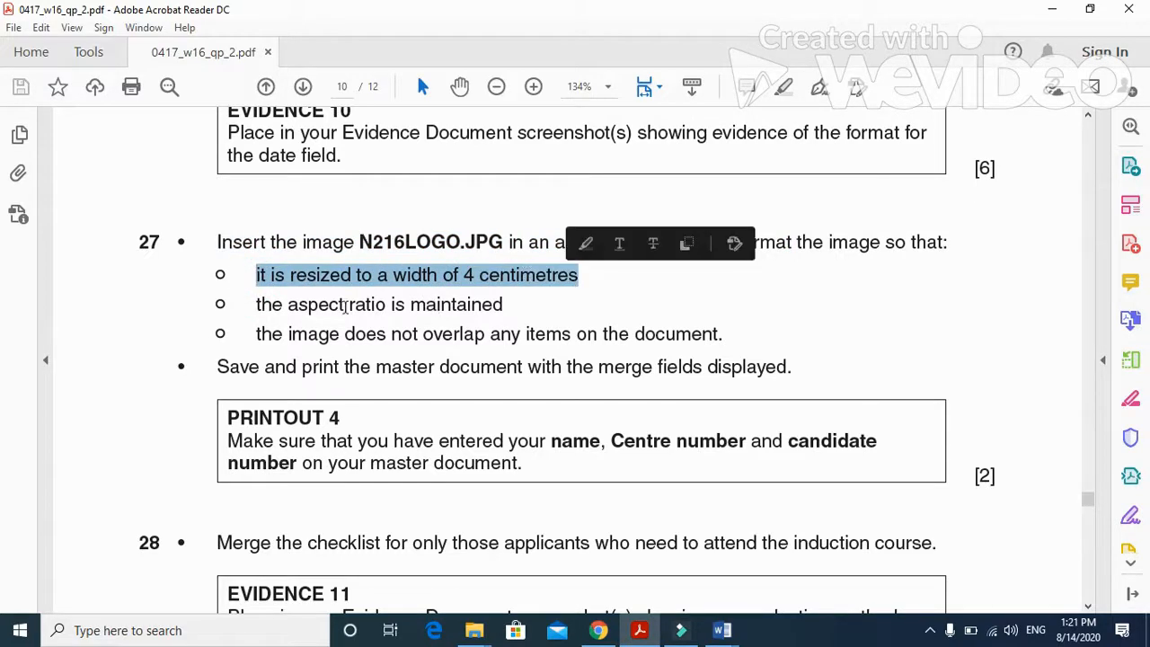
left_click_drag(256, 305, 454, 307)
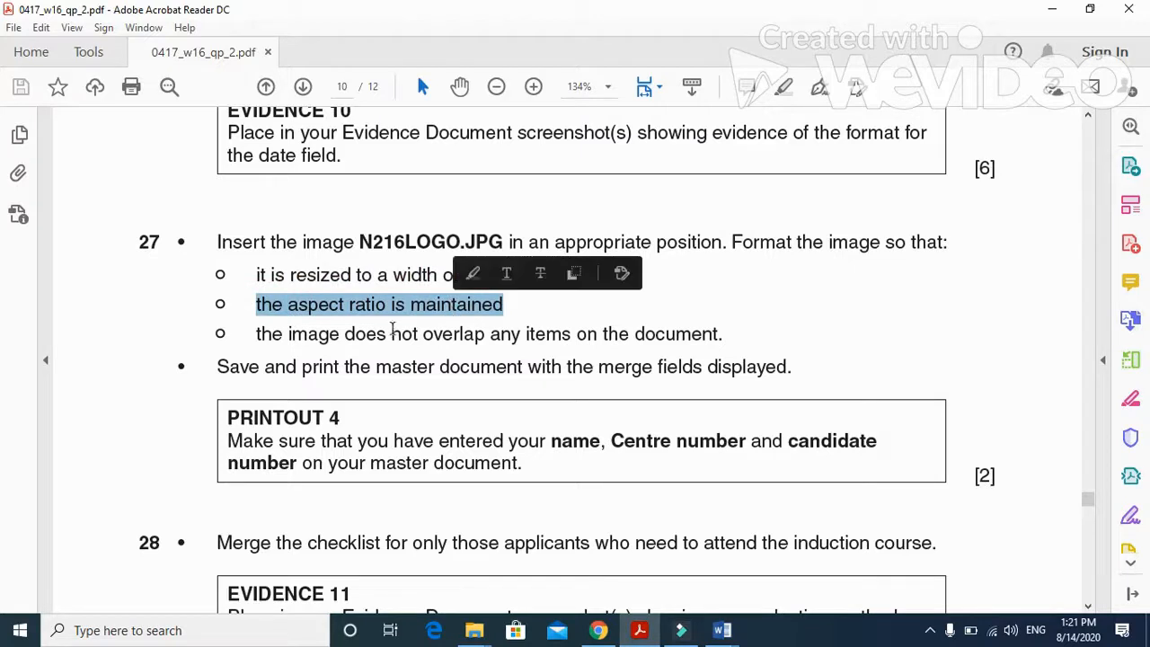
left_click_drag(257, 333, 697, 346)
- Switch to the N216CHECKLIST document in Word and insert the N216LOGO picture from the 0417_w16_sf_02 folder on the Desktop
mouse_move(735, 636)
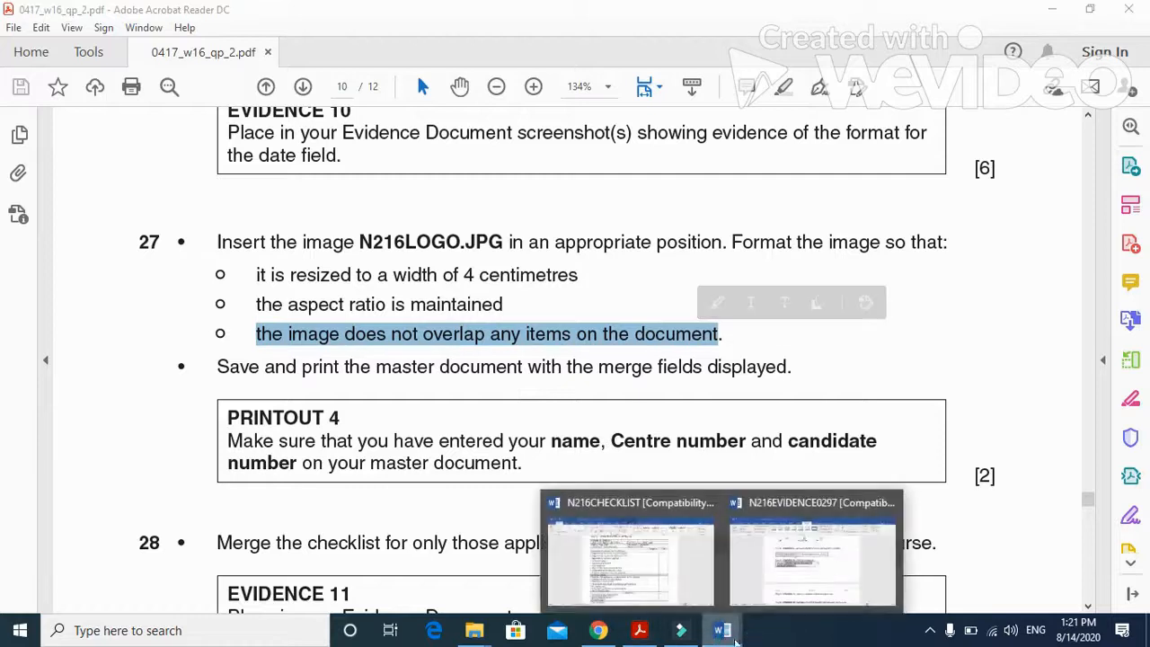
left_click(771, 591)
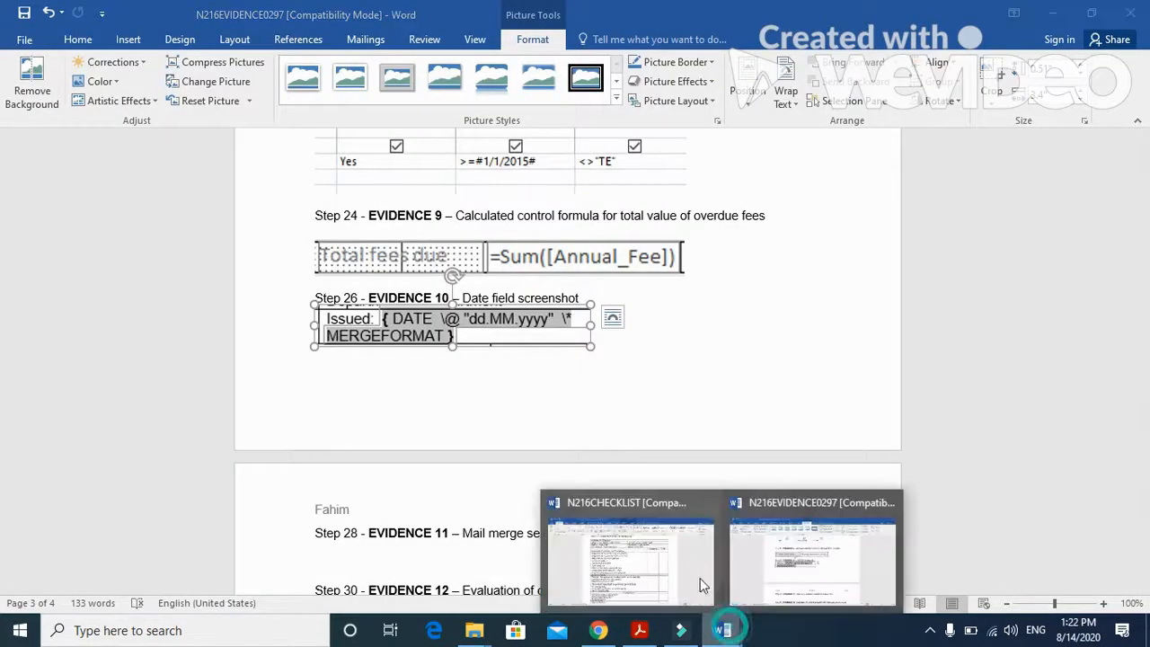
left_click(701, 579)
scroll(733, 492, "up", 3)
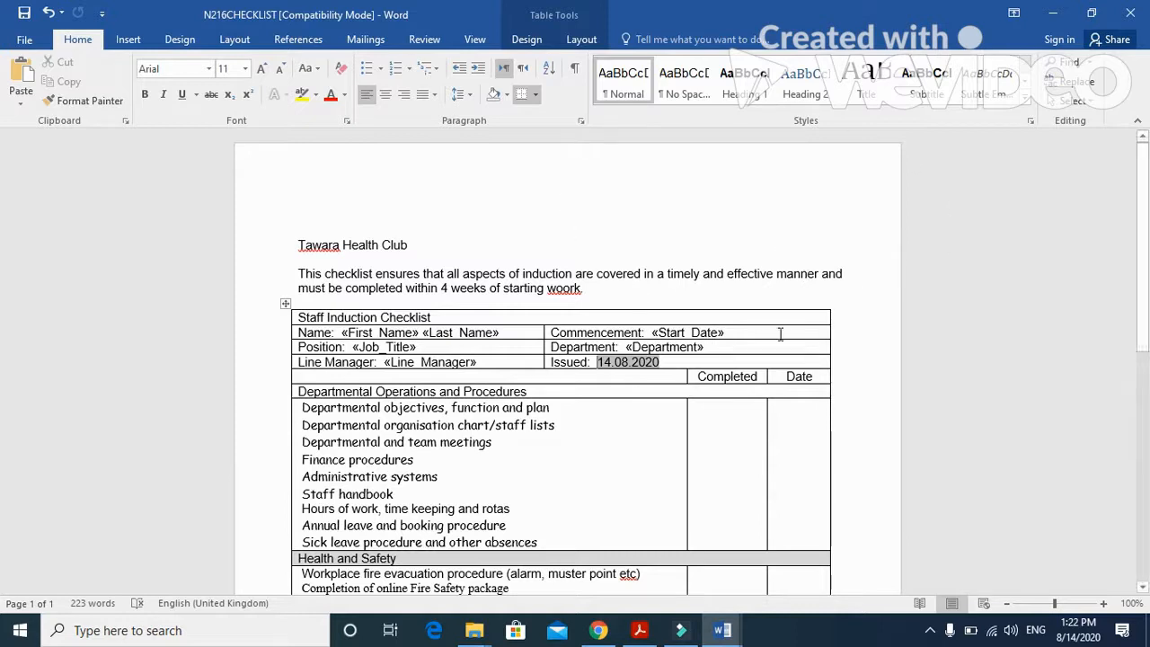
left_click(145, 42)
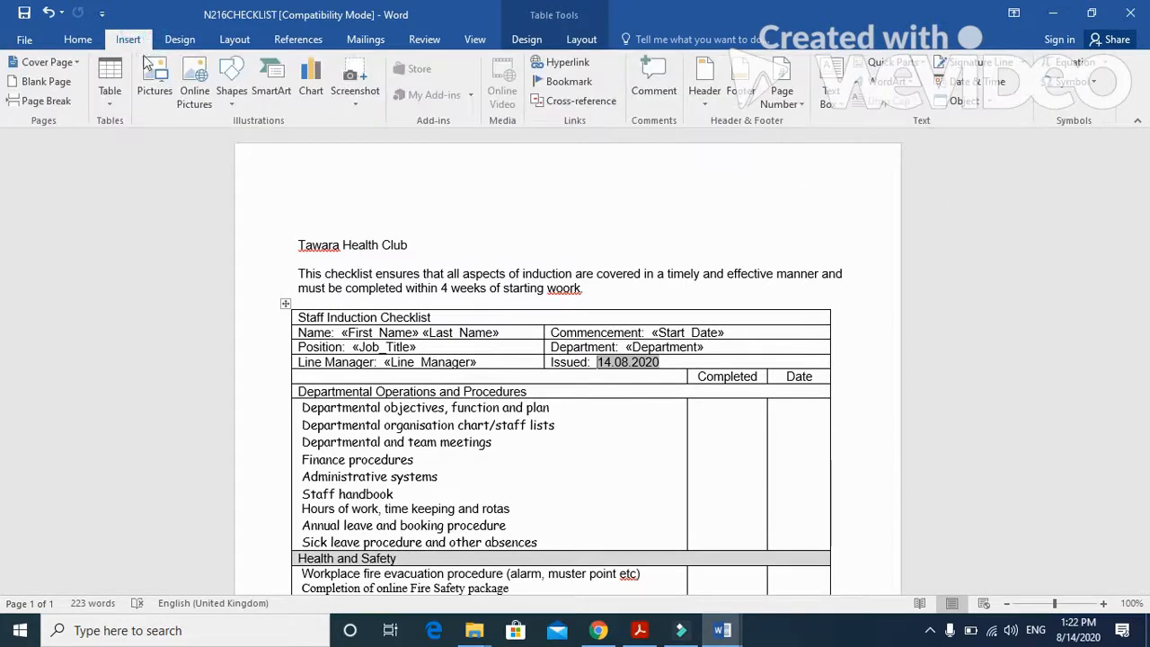
left_click(146, 79)
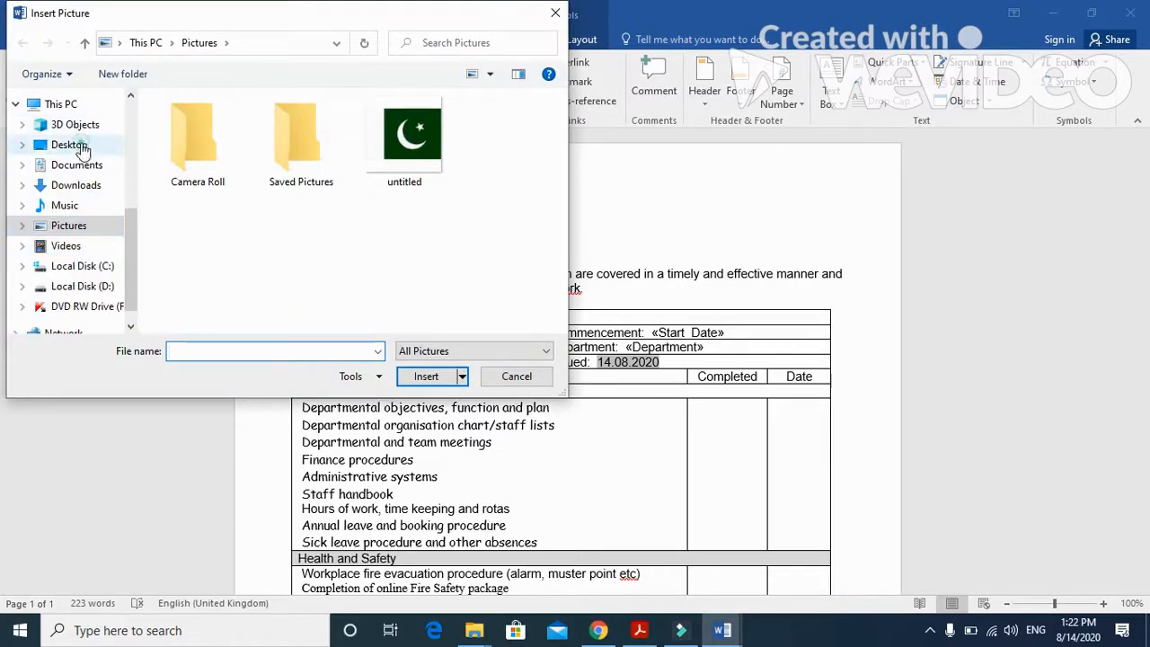
left_click(70, 145)
left_click(219, 144)
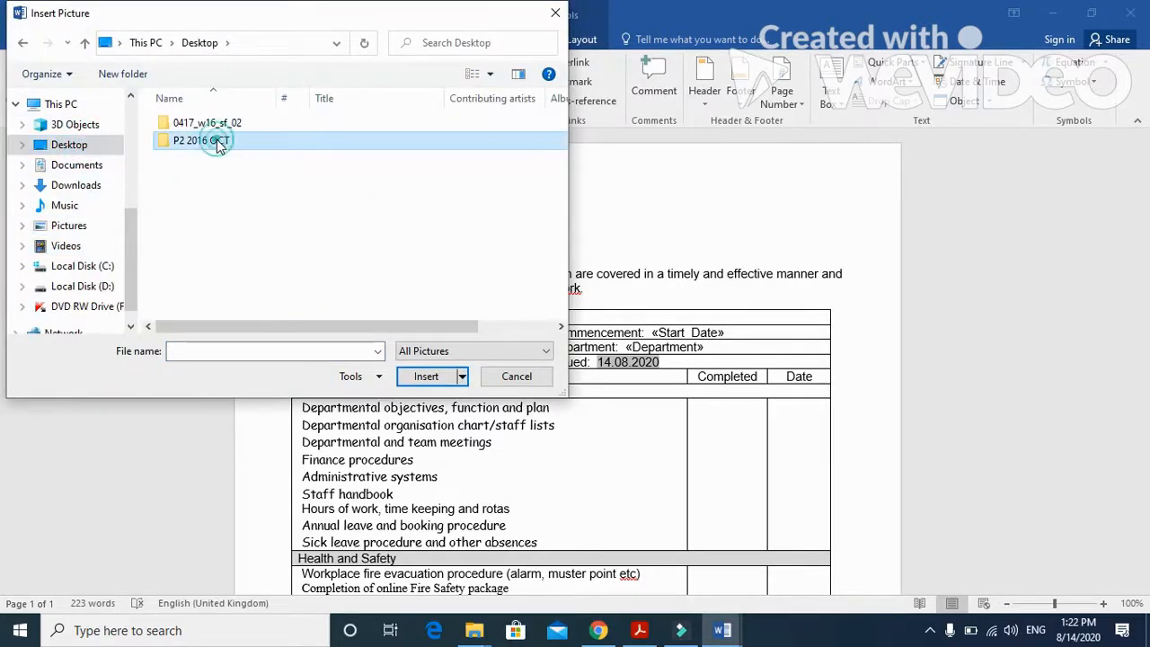
double_click(219, 129)
left_click(198, 143)
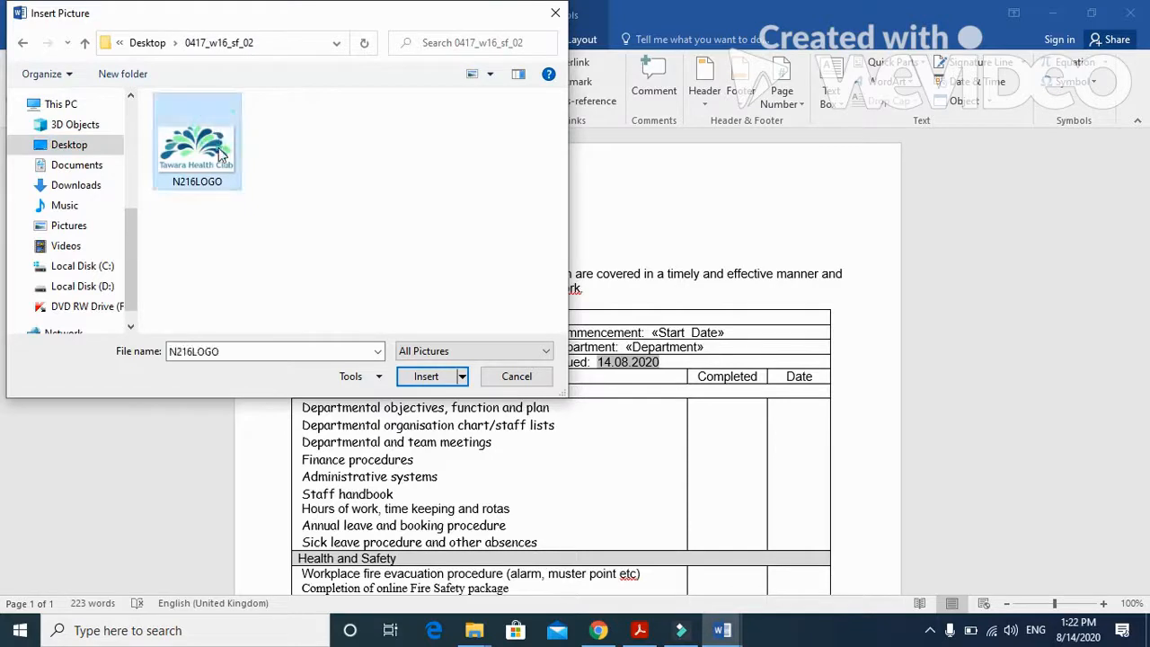
left_click(426, 376)
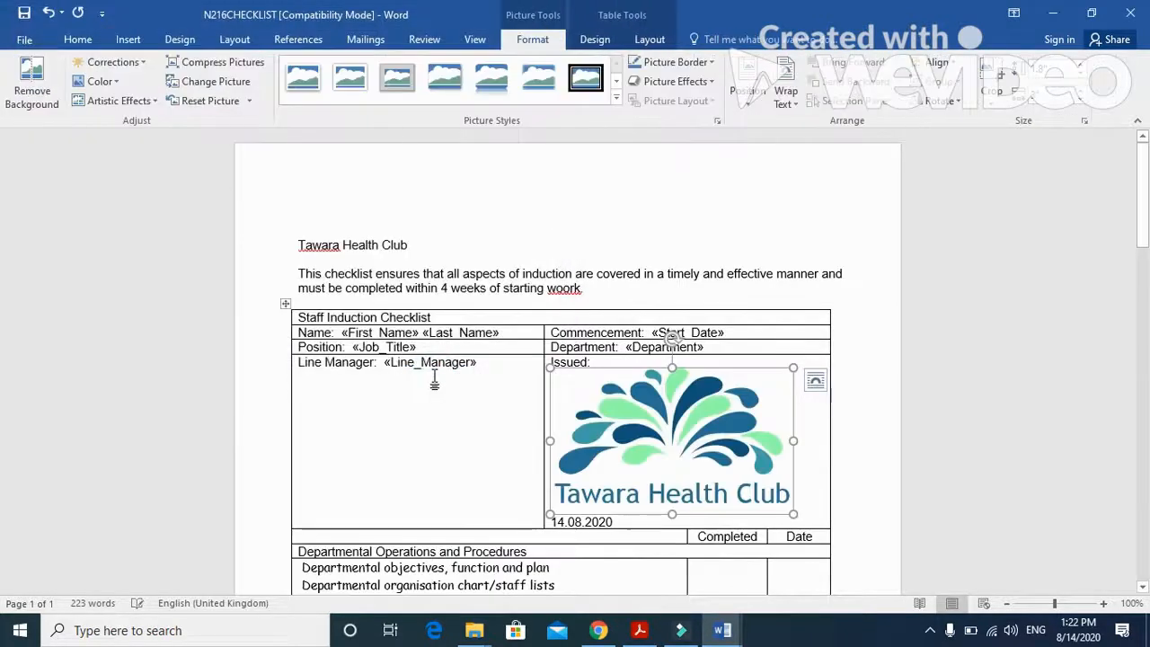
- Apply text wrapping to the logo and move it above the table, to the right of the introductory paragraph
left_click(815, 380)
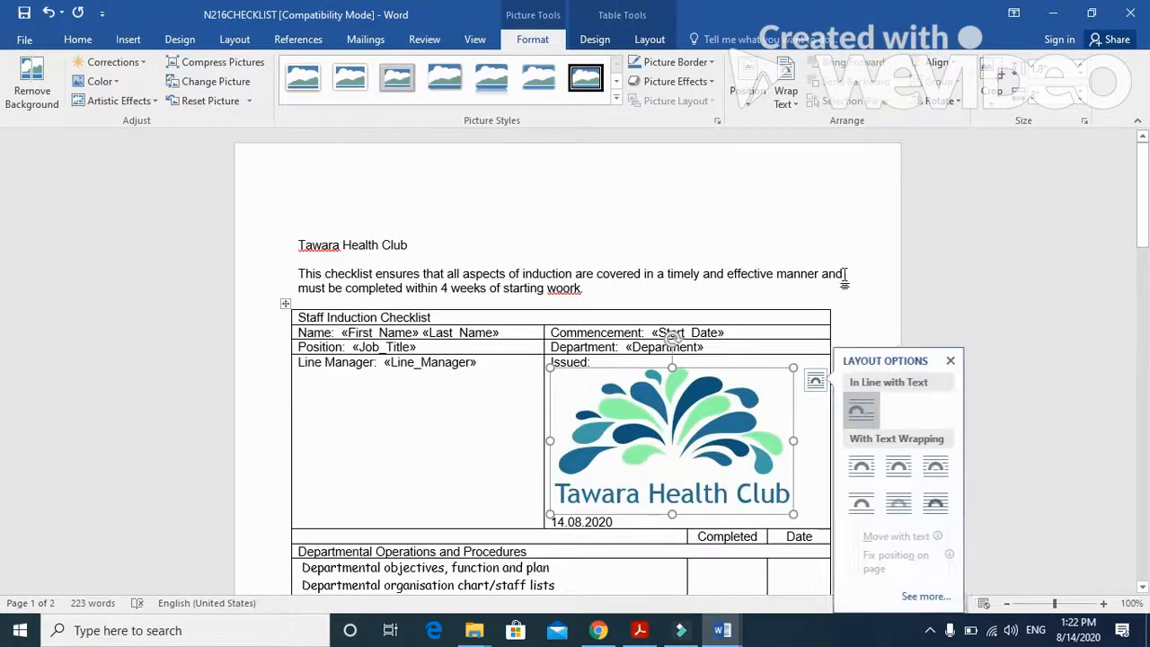
left_click(881, 472)
left_click_drag(750, 451, 790, 275)
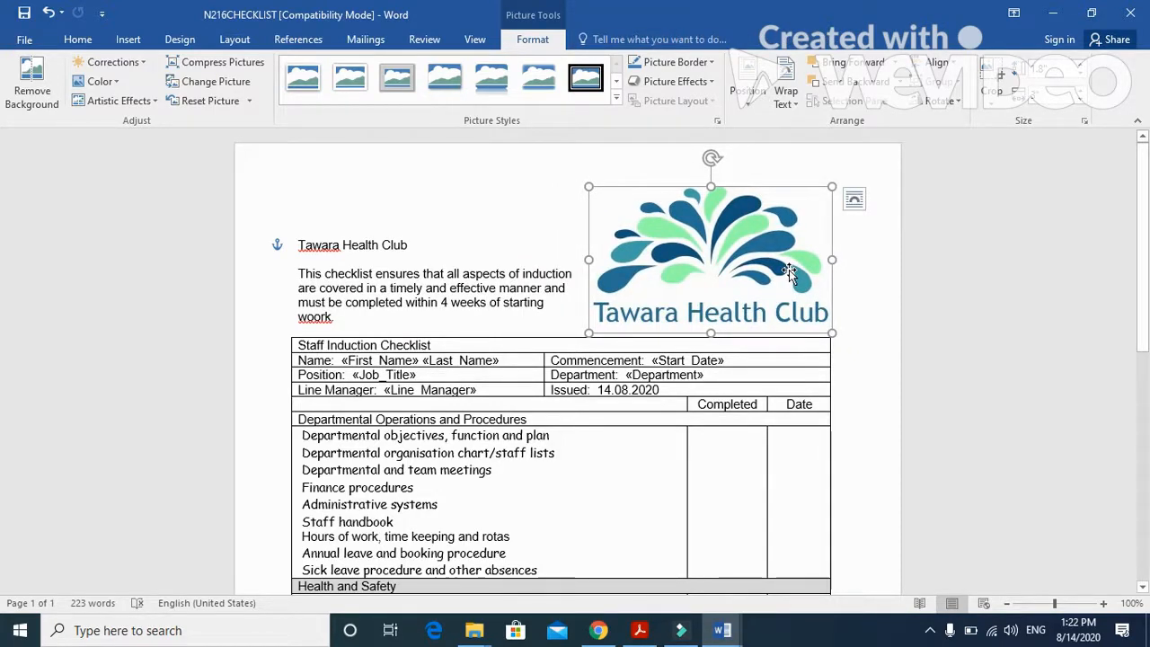
left_click(878, 343)
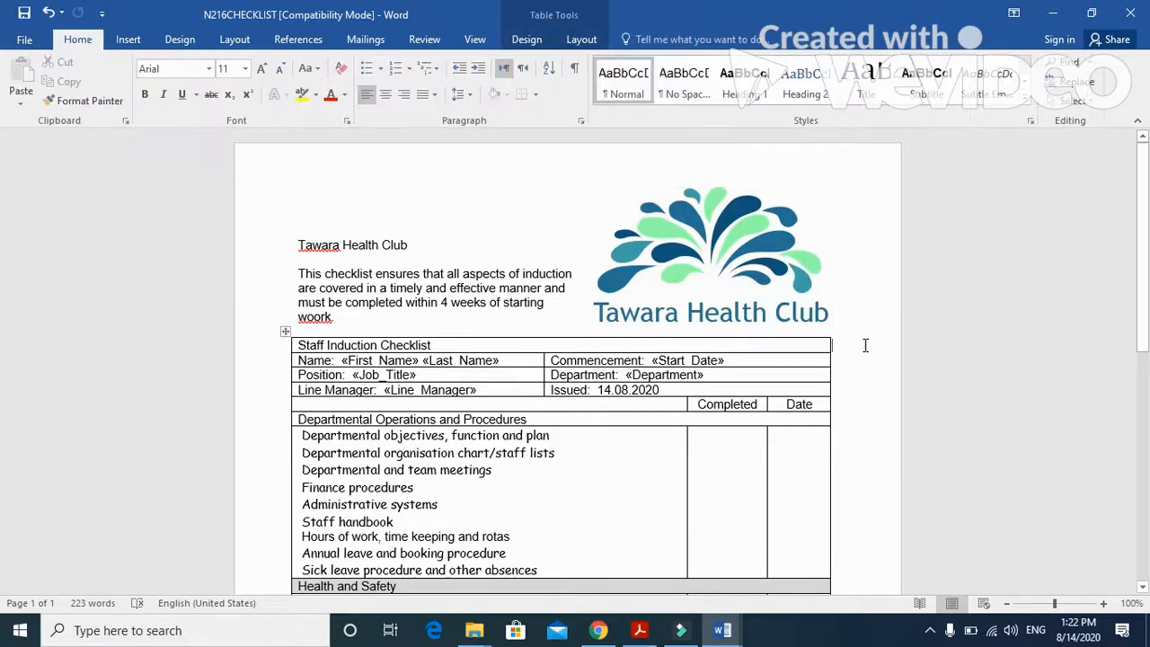
- Change Word's display measurement units to centimeters in the advanced options
left_click(28, 40)
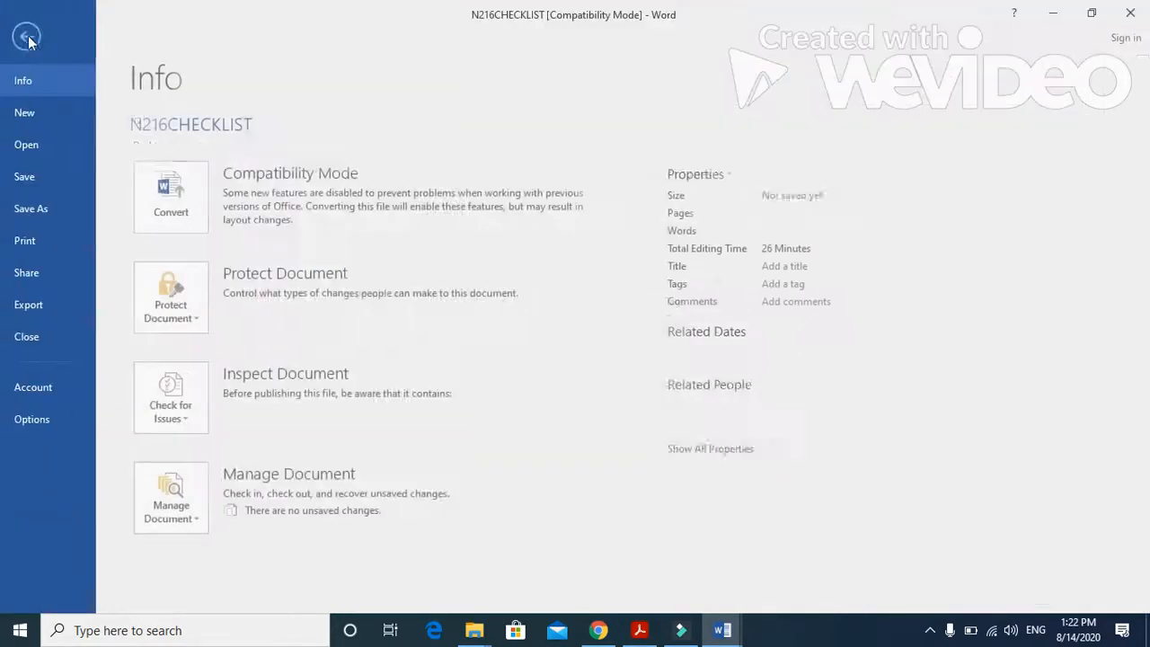
left_click(60, 386)
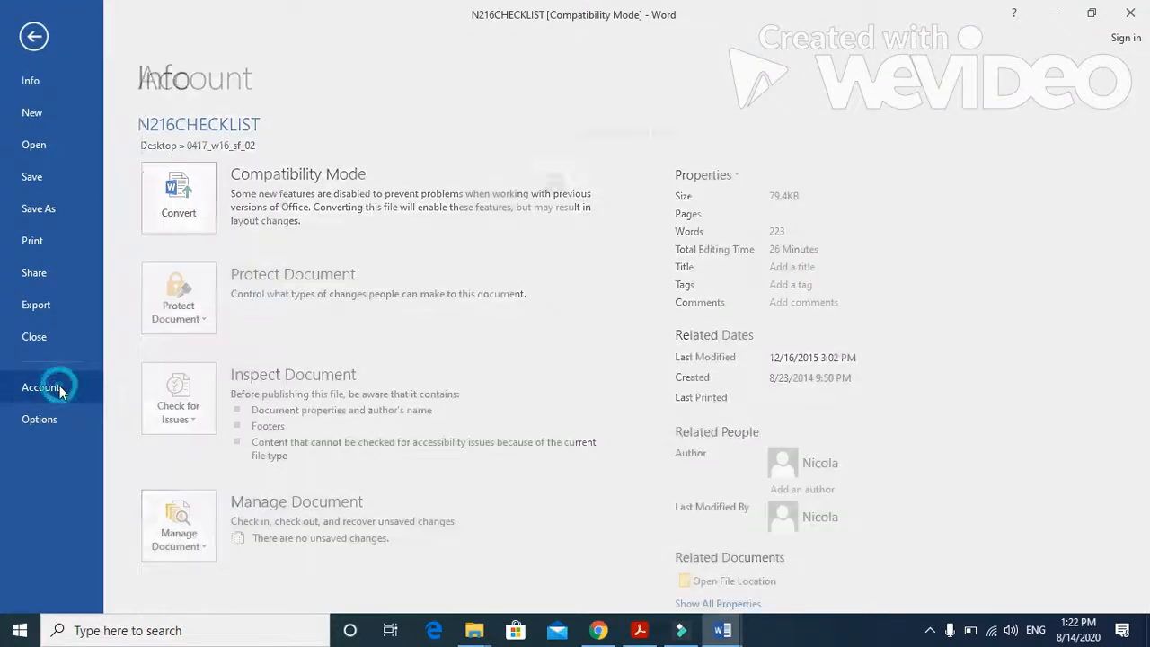
key("Escape")
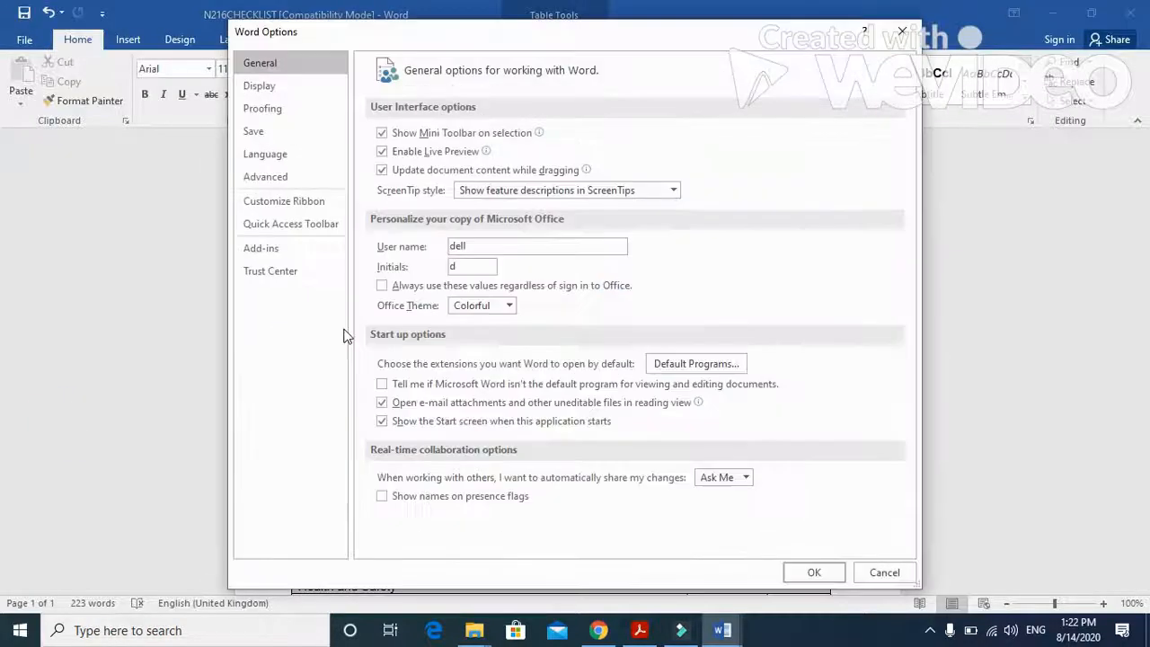
scroll(570, 360, "down", 13)
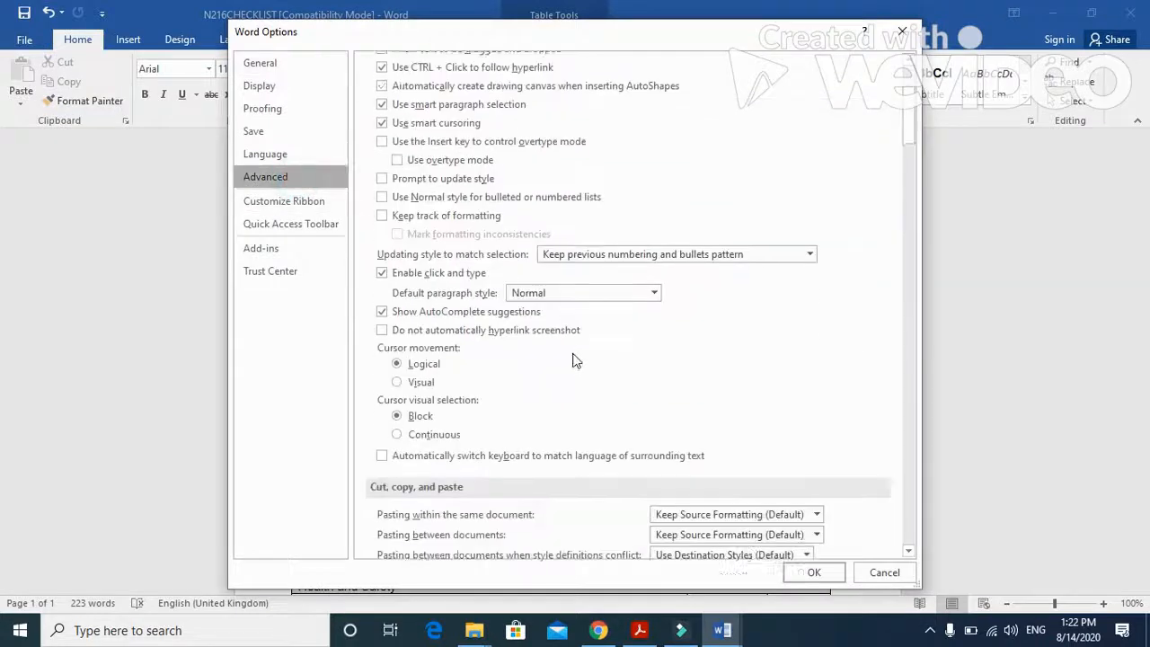
scroll(569, 365, "down", 12)
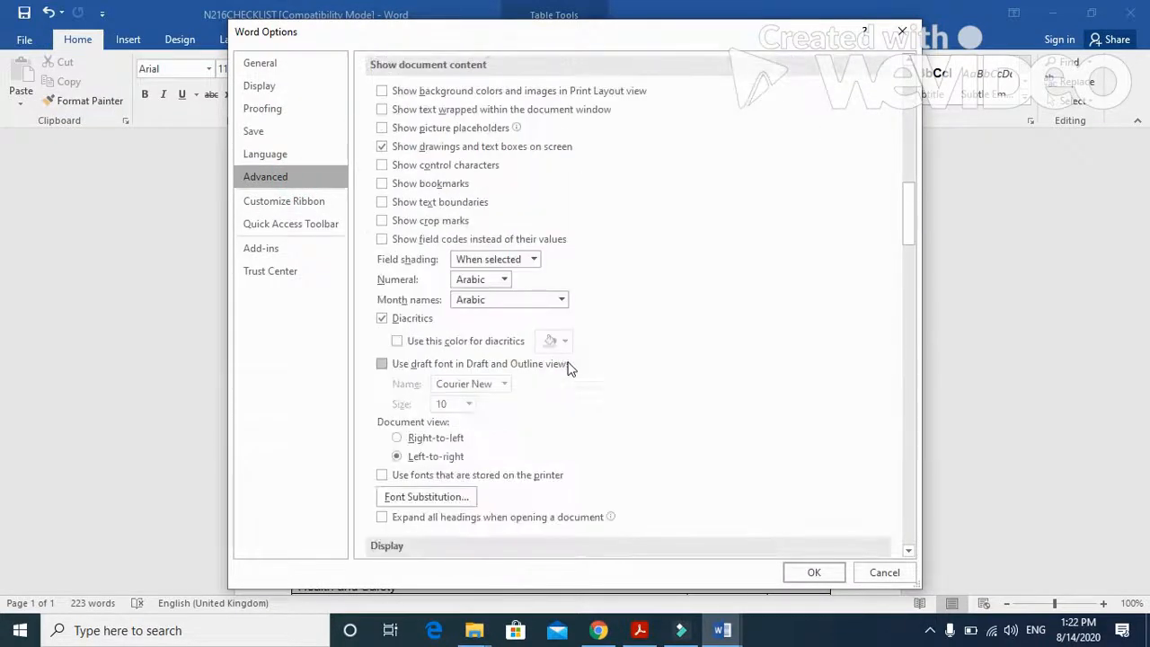
left_click(672, 271)
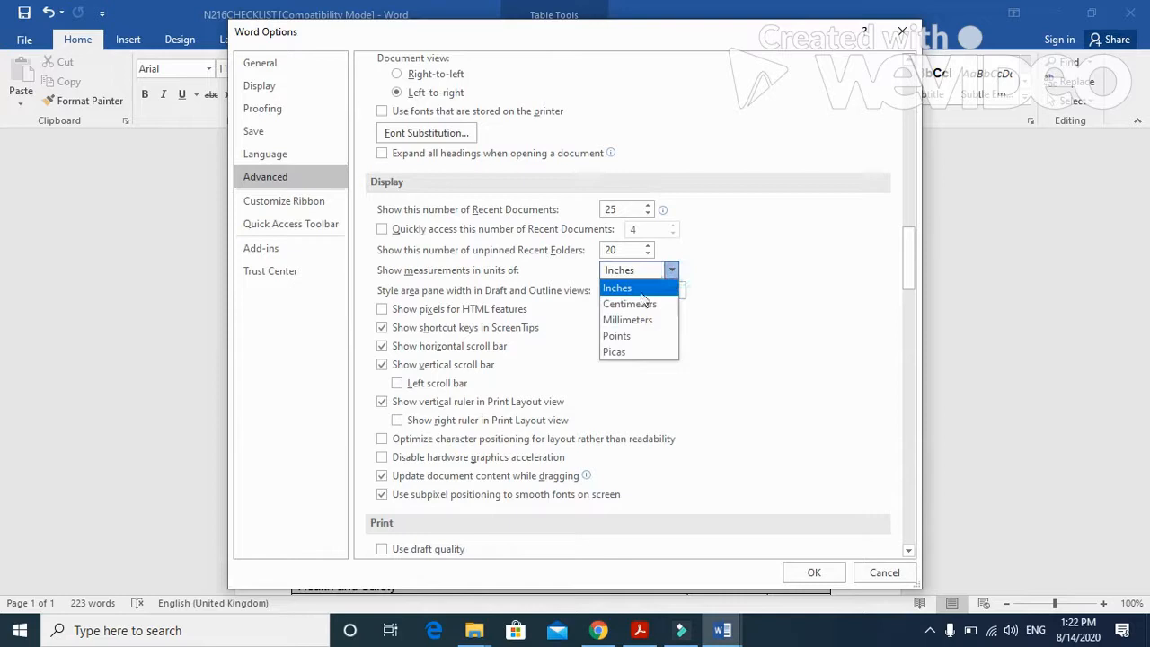
left_click(634, 303)
left_click(809, 573)
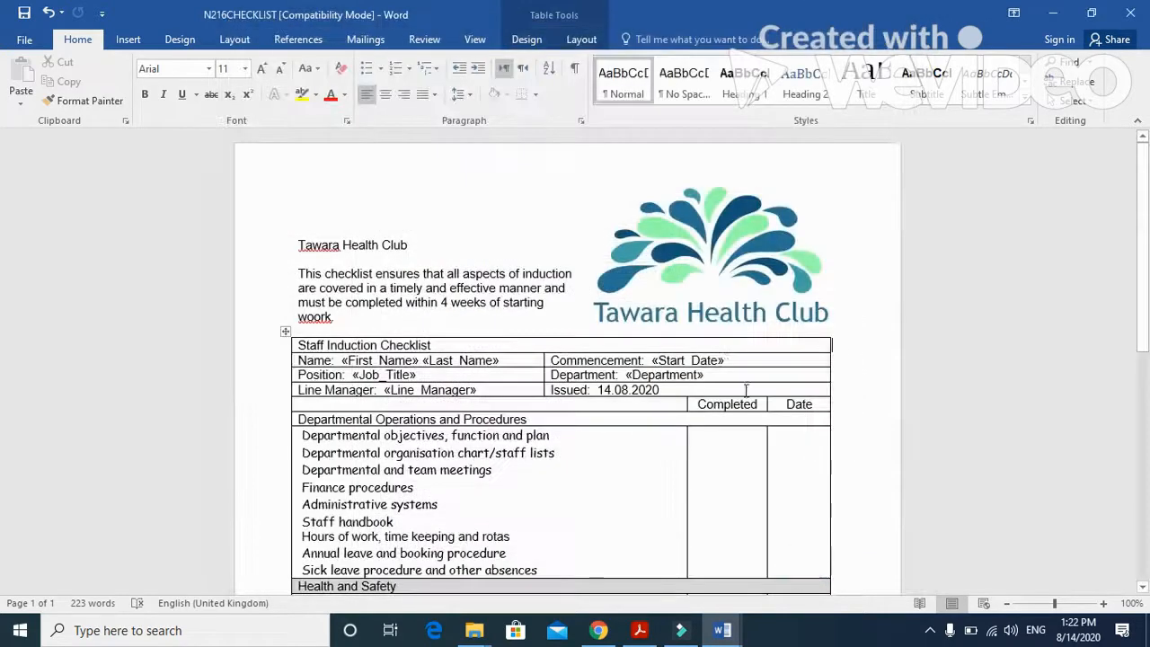
- Resize the logo to a width of 4 cm and move it above the table, aligned with the table's right edge
left_click(701, 278)
left_click(535, 39)
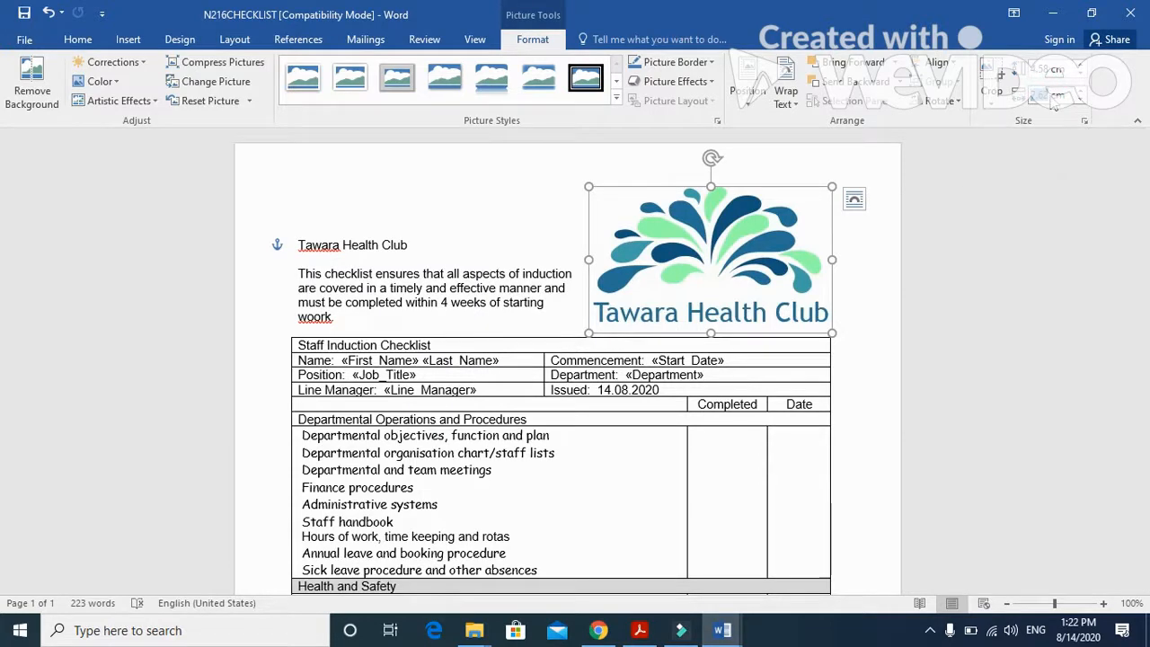
type("4")
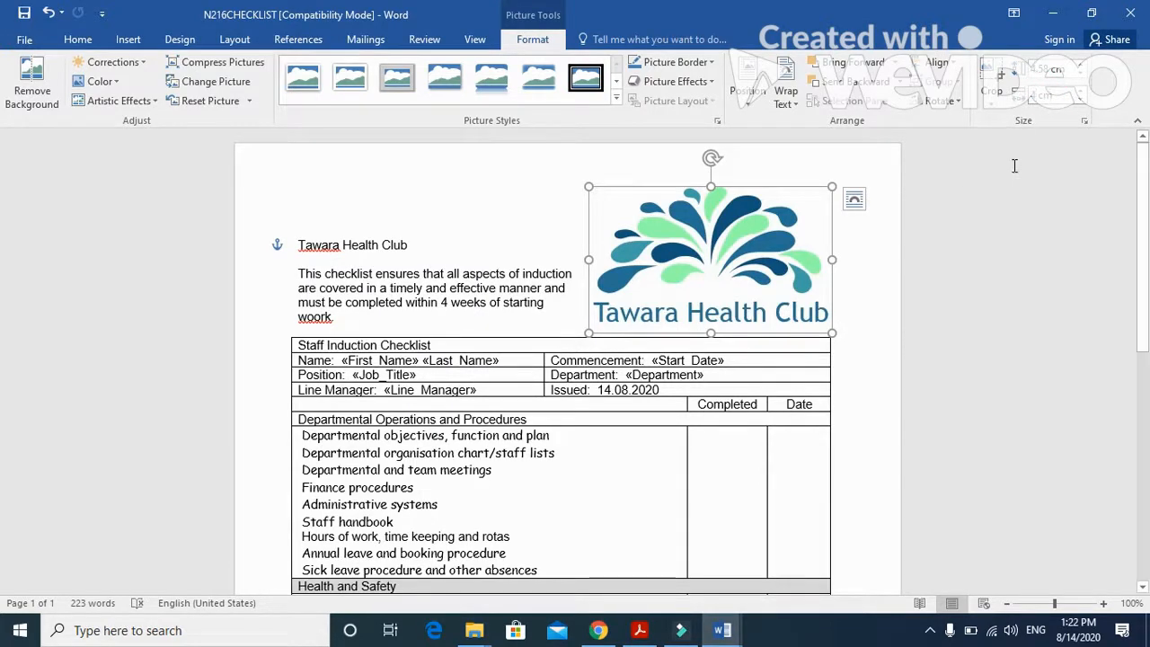
left_click(1015, 166)
left_click_drag(681, 236, 789, 266)
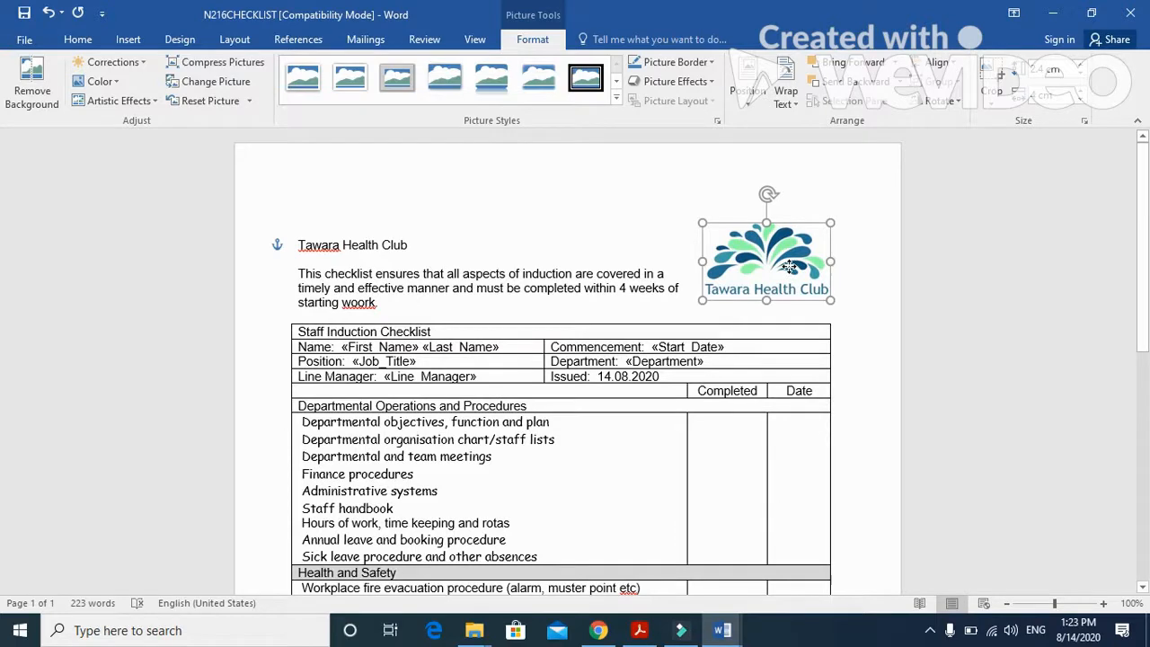
left_click_drag(789, 266, 790, 266)
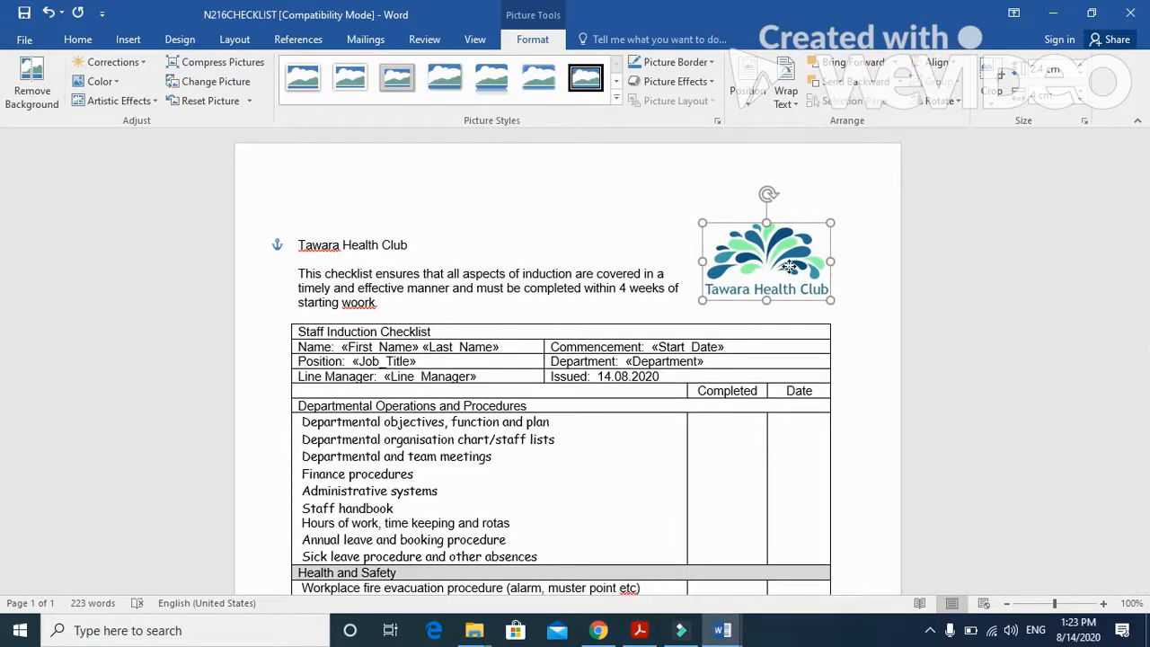
- Switch to the exam paper PDF and read the question 27 instructions on saving and printing the master document
left_click(640, 630)
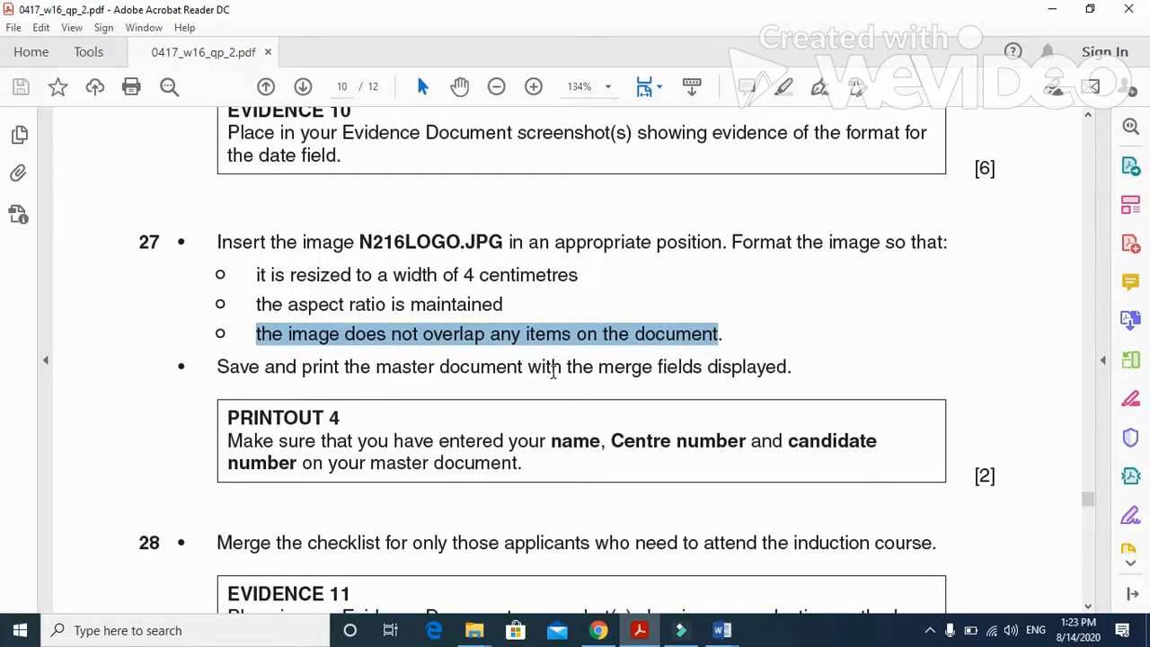
scroll(780, 369, "down", 1)
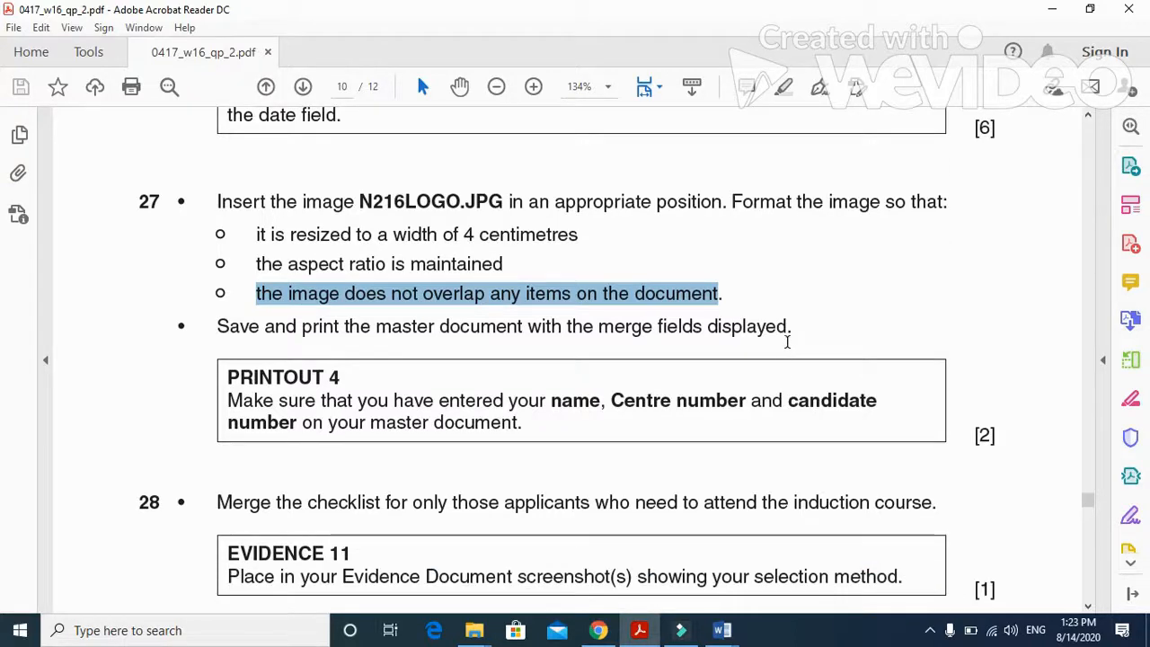
scroll(786, 340, "up", 4)
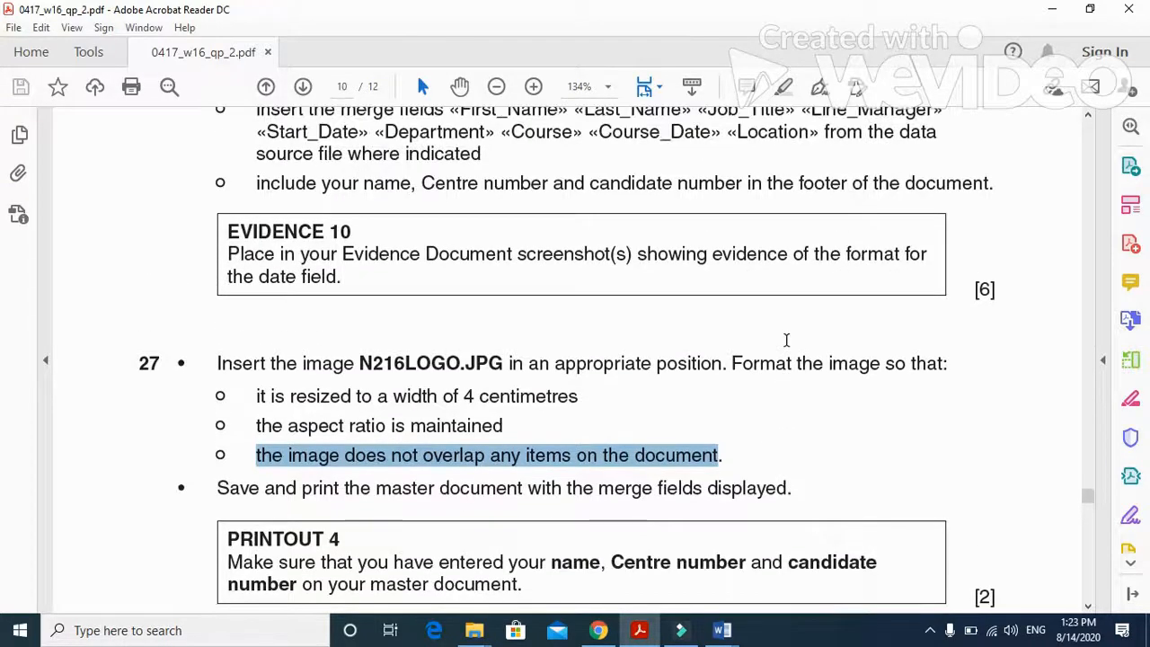
scroll(786, 340, "down", 5)
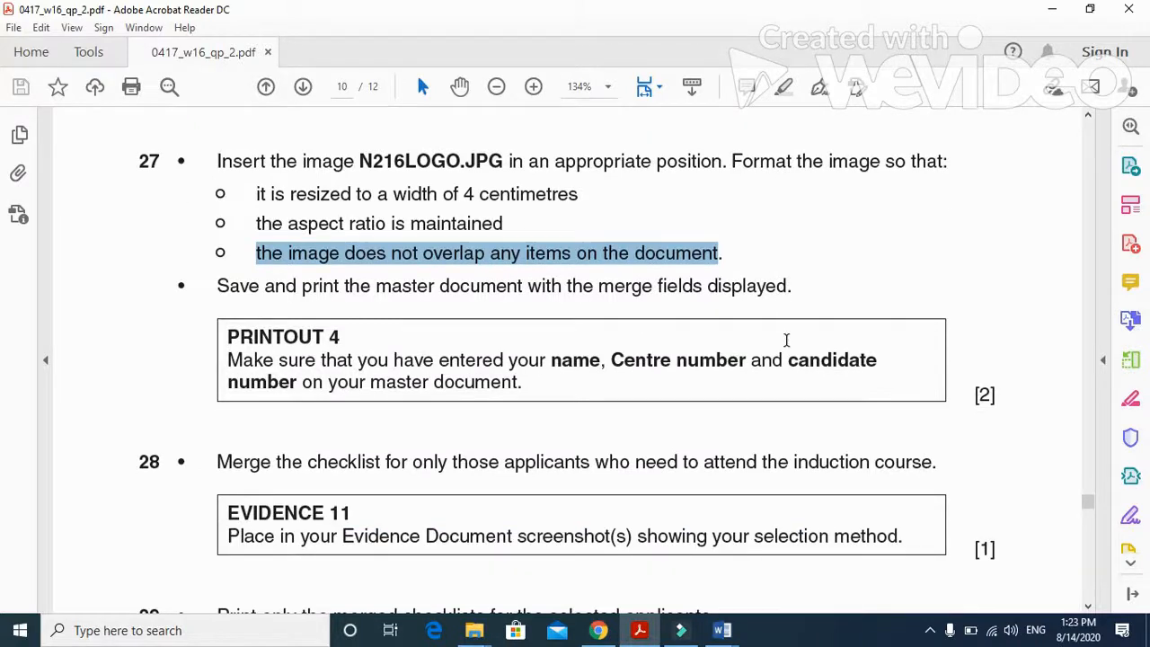
- Switch back to the N216CHECKLIST document in Word and start saving a copy with Word Document as the file type
mouse_move(726, 633)
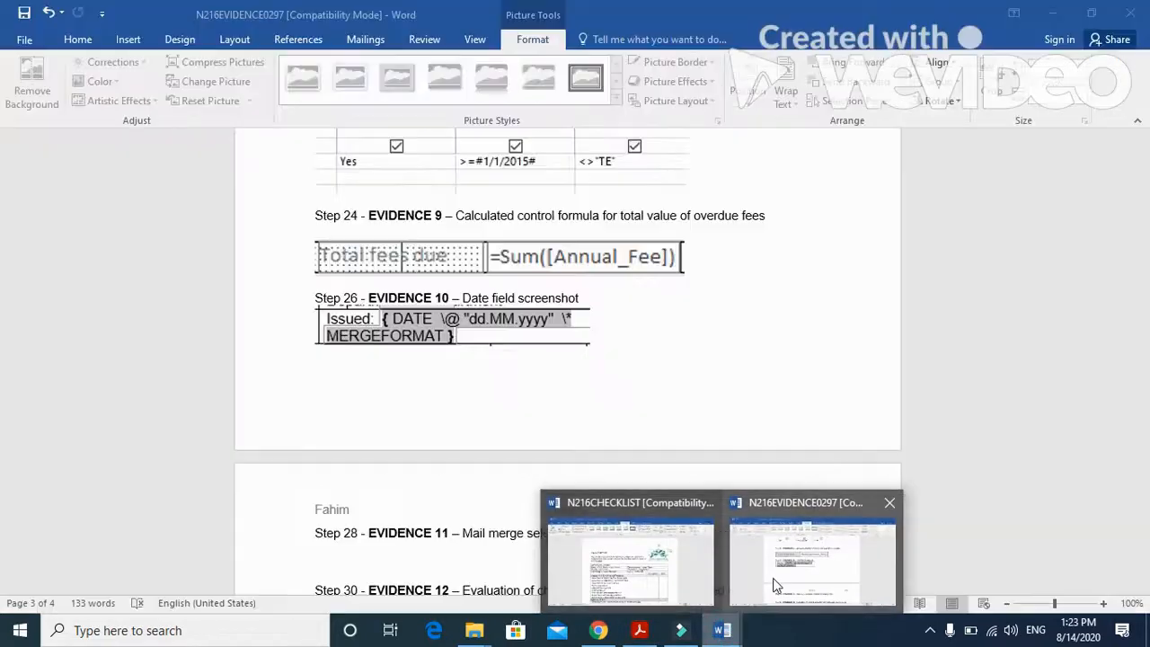
left_click(773, 580)
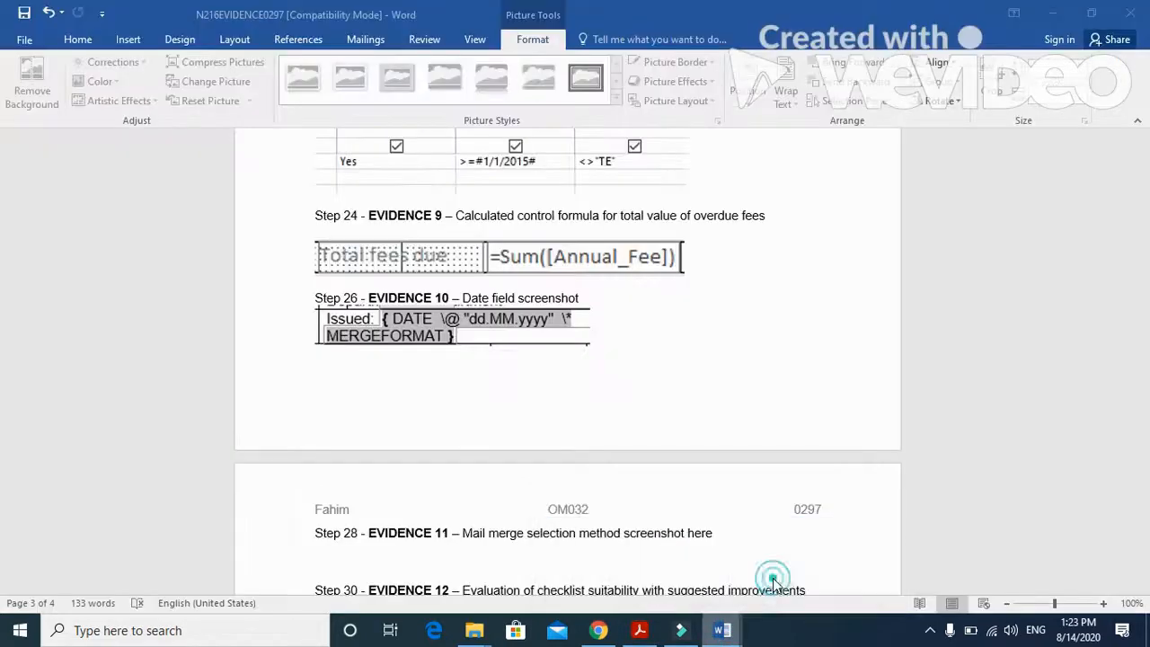
left_click(706, 563)
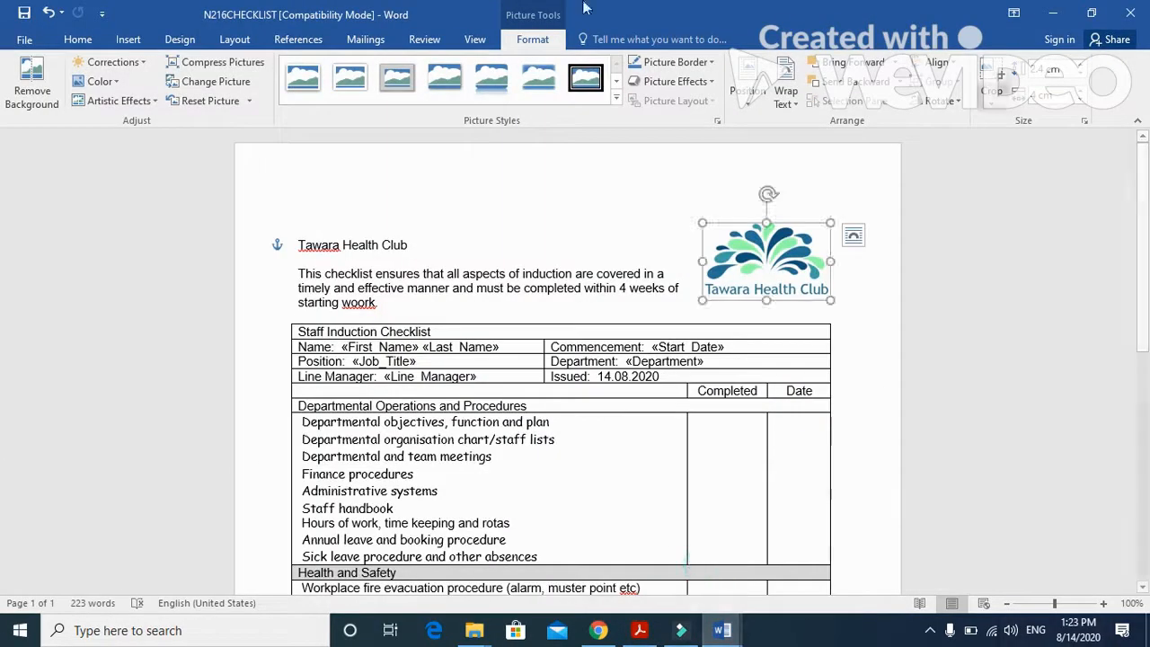
left_click(24, 39)
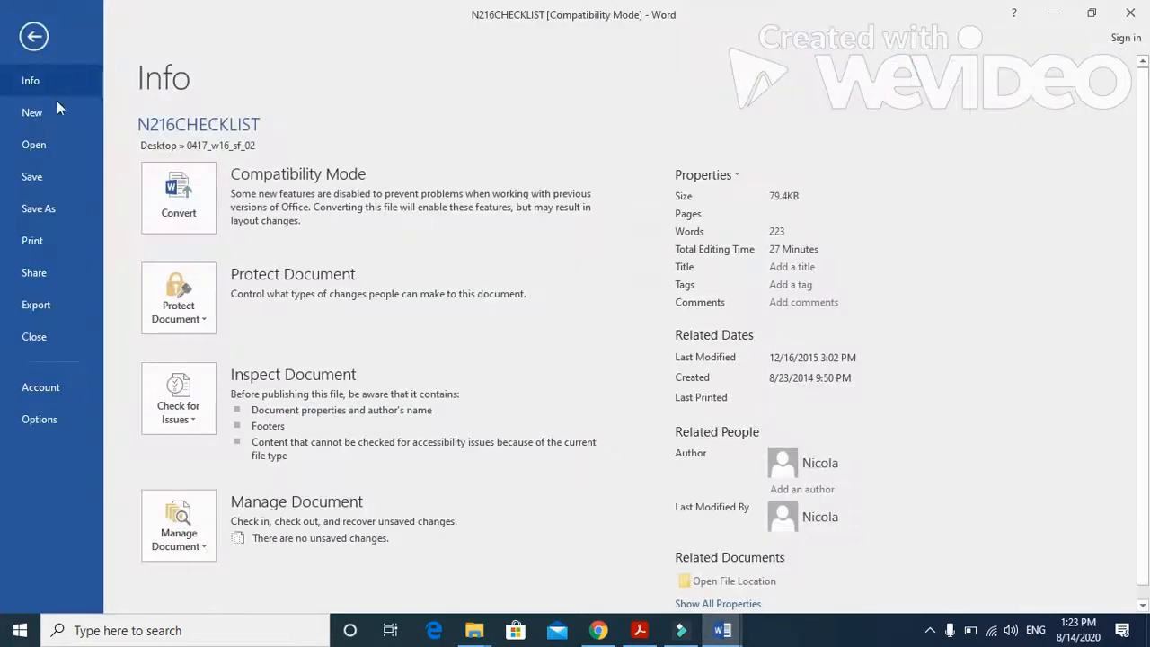
left_click(45, 208)
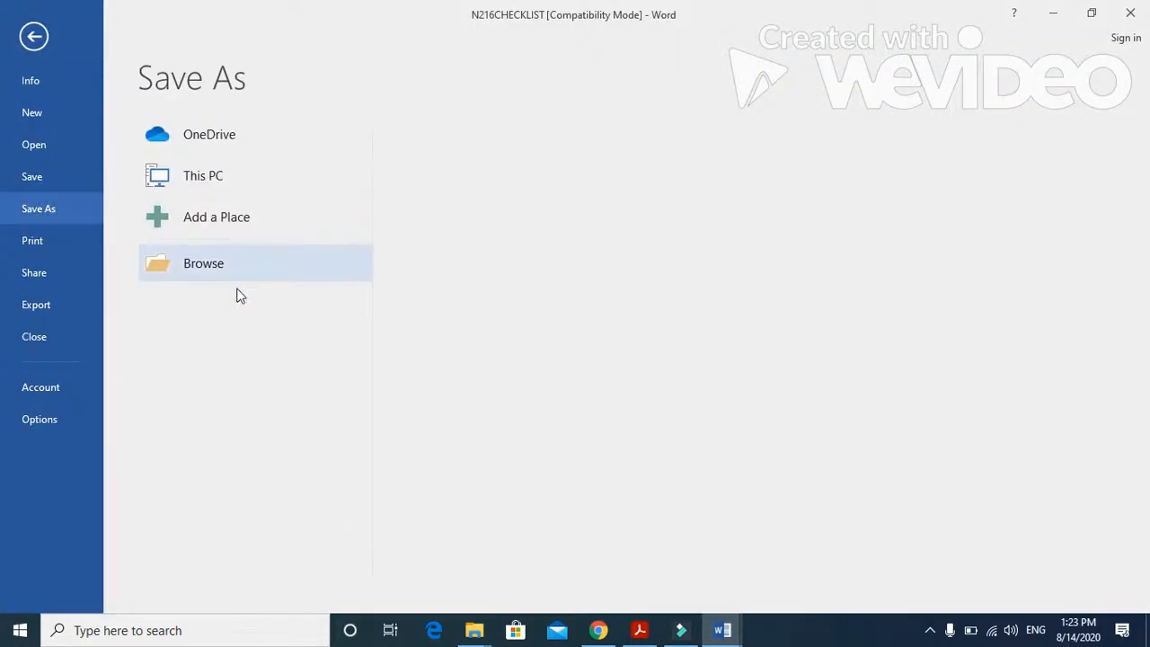
left_click(215, 267)
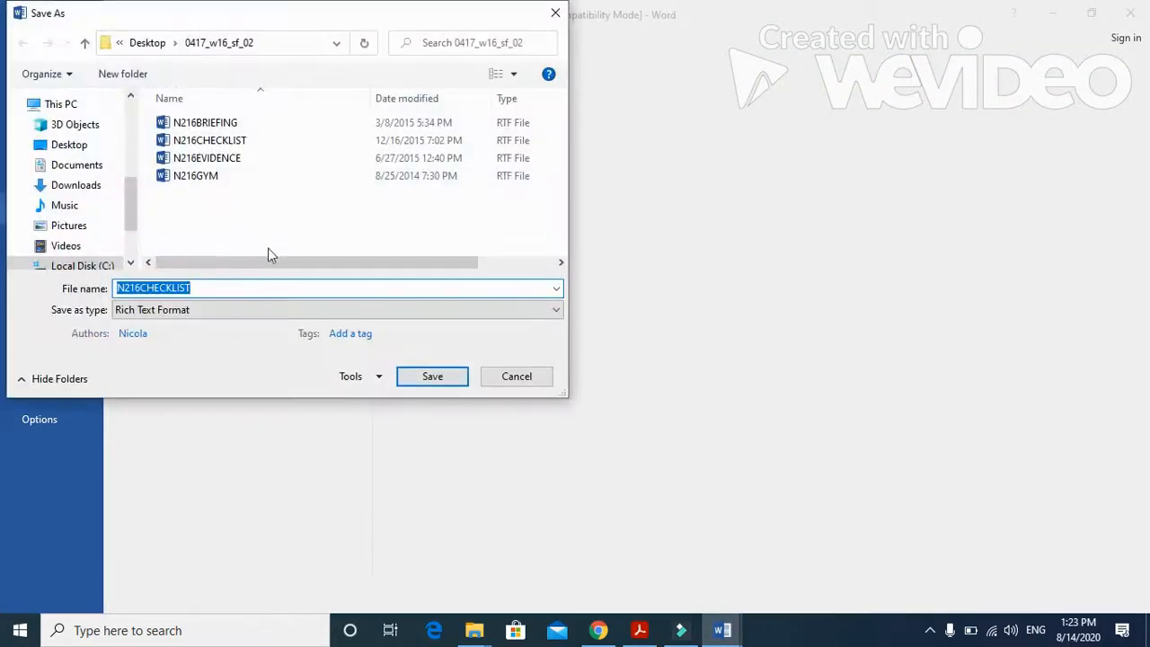
left_click(266, 310)
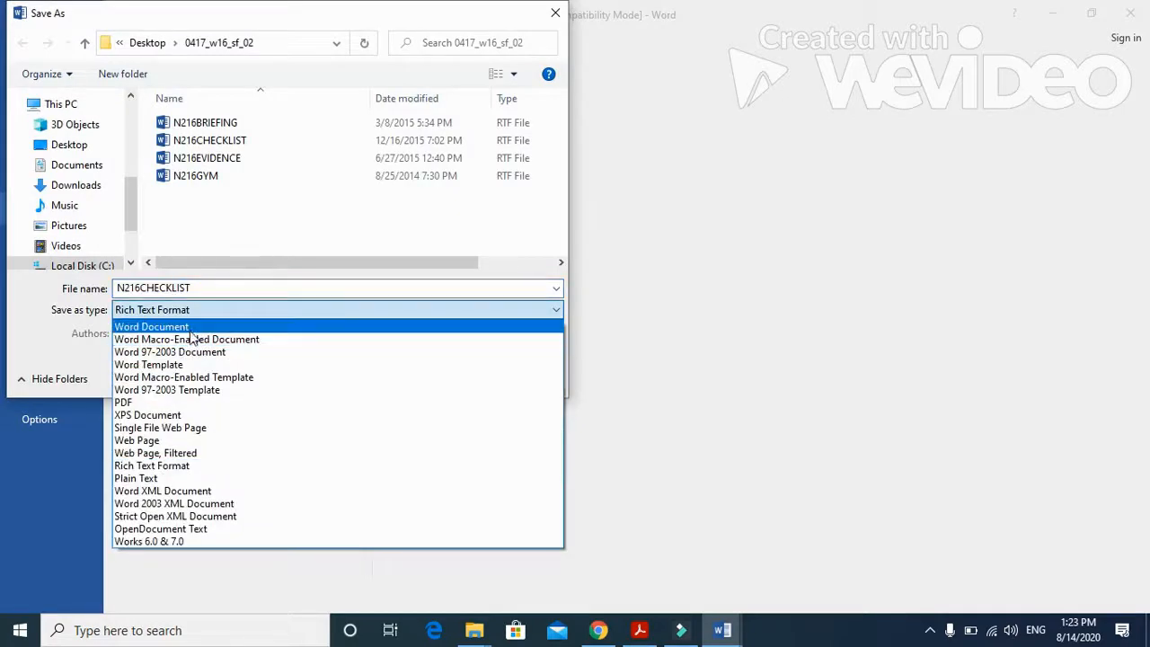
left_click(189, 327)
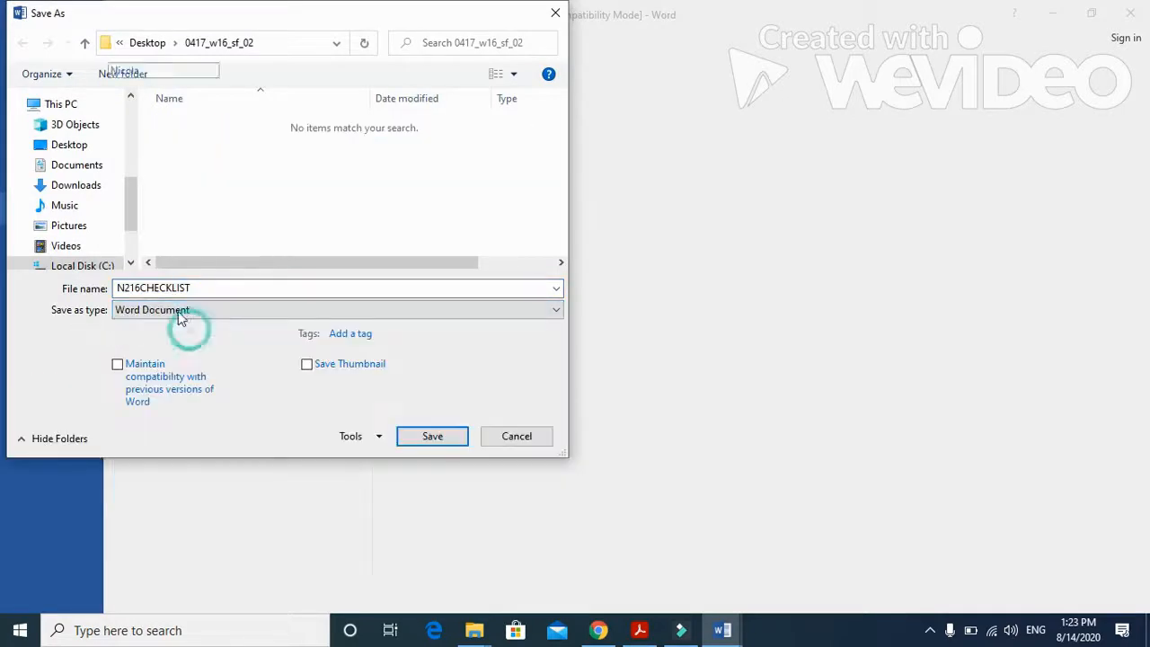
- Save the copy as "Master document" in the P2 2016 OCT folder on the Desktop, accepting the upgrade to the newest file format
left_click(72, 147)
double_click(185, 143)
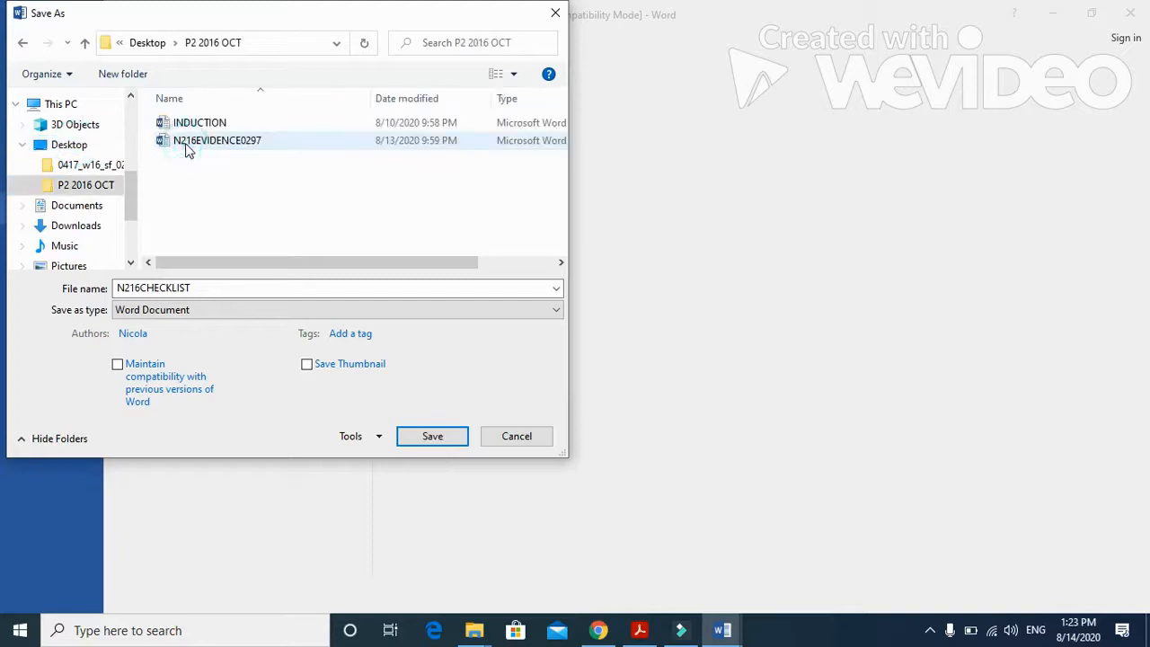
double_click(207, 288)
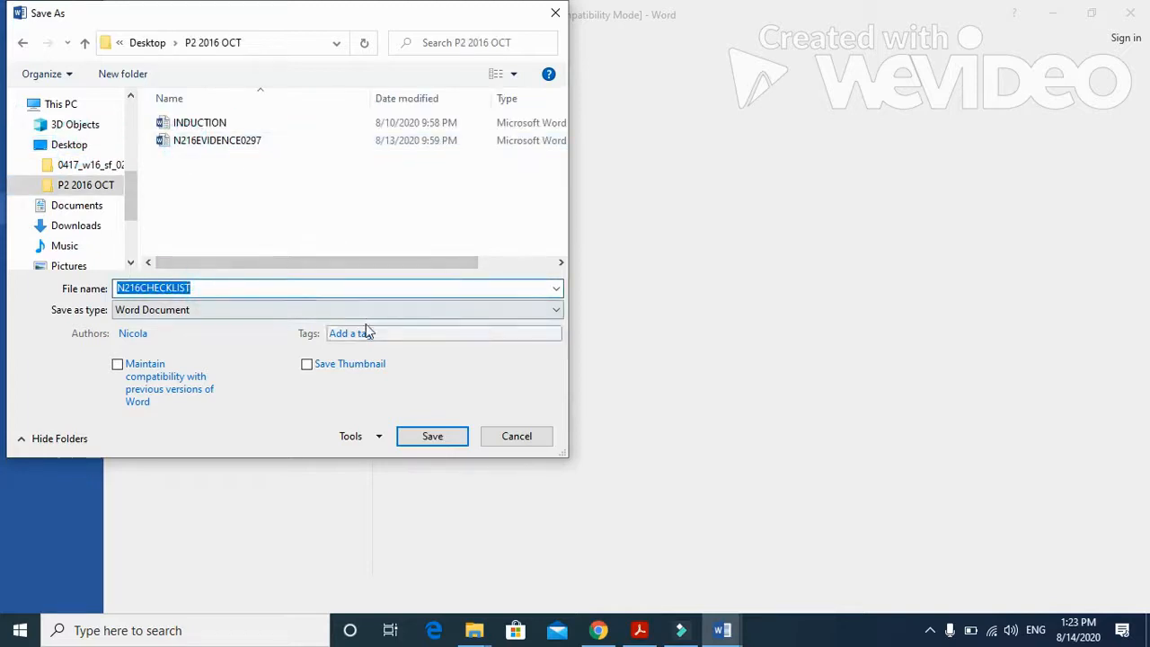
type("Master document")
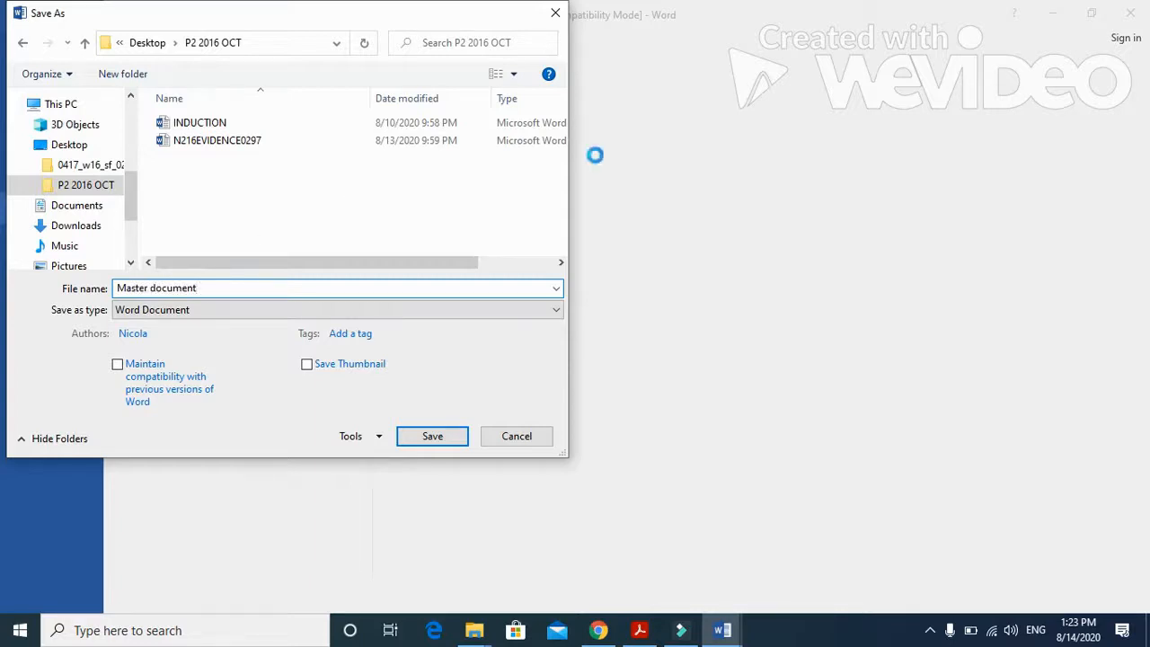
left_click(432, 436)
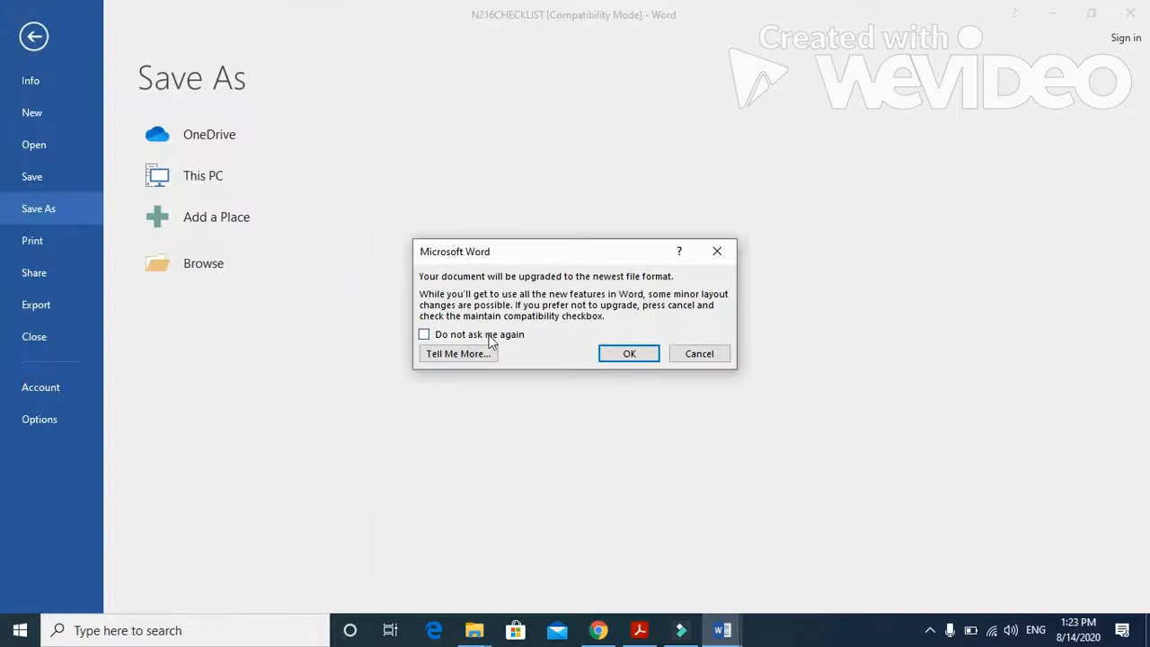
left_click(627, 355)
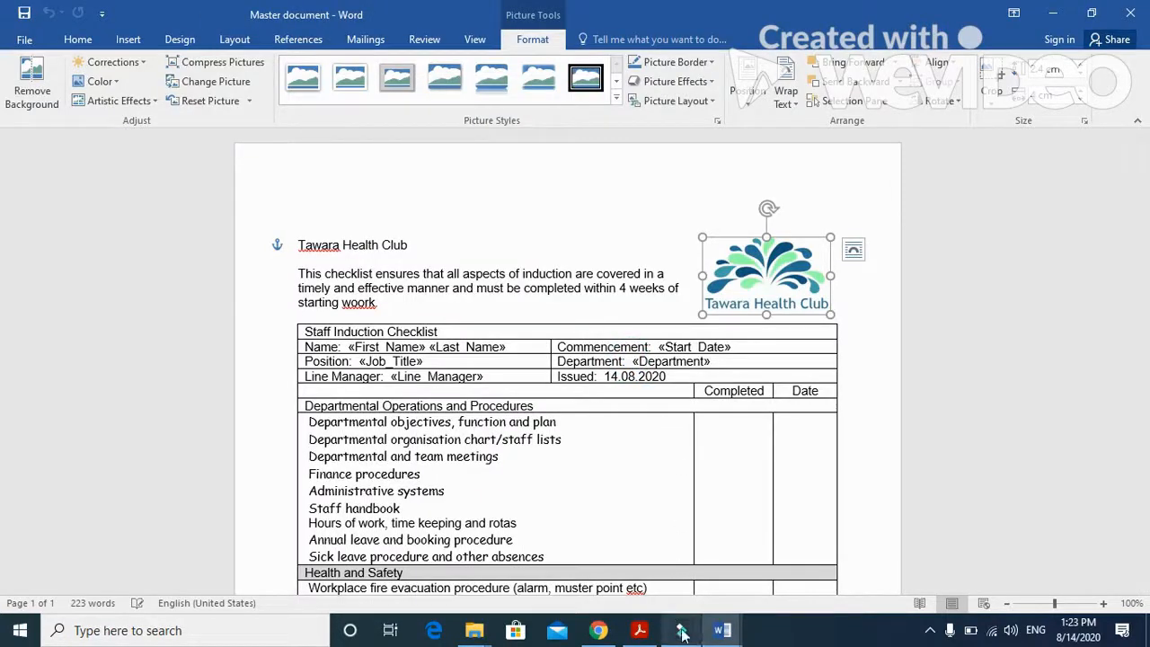
- Review questions 27 and 28 in the exam paper PDF and return to the Master document in Word
left_click(640, 630)
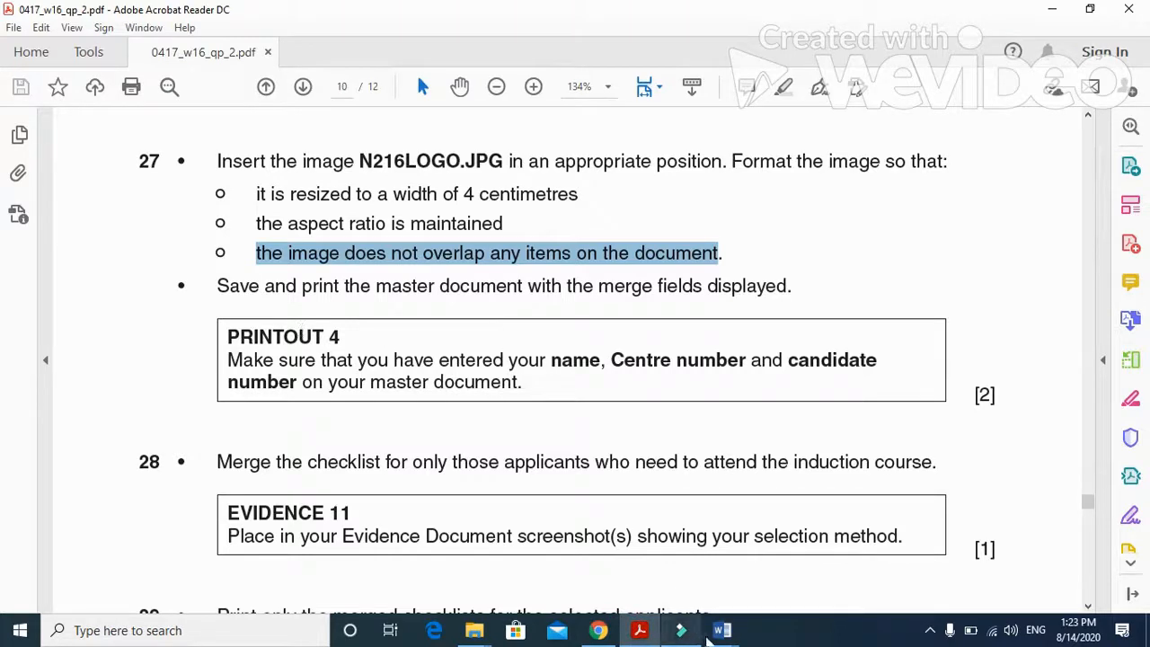
mouse_move(722, 630)
mouse_move(745, 575)
left_click(692, 553)
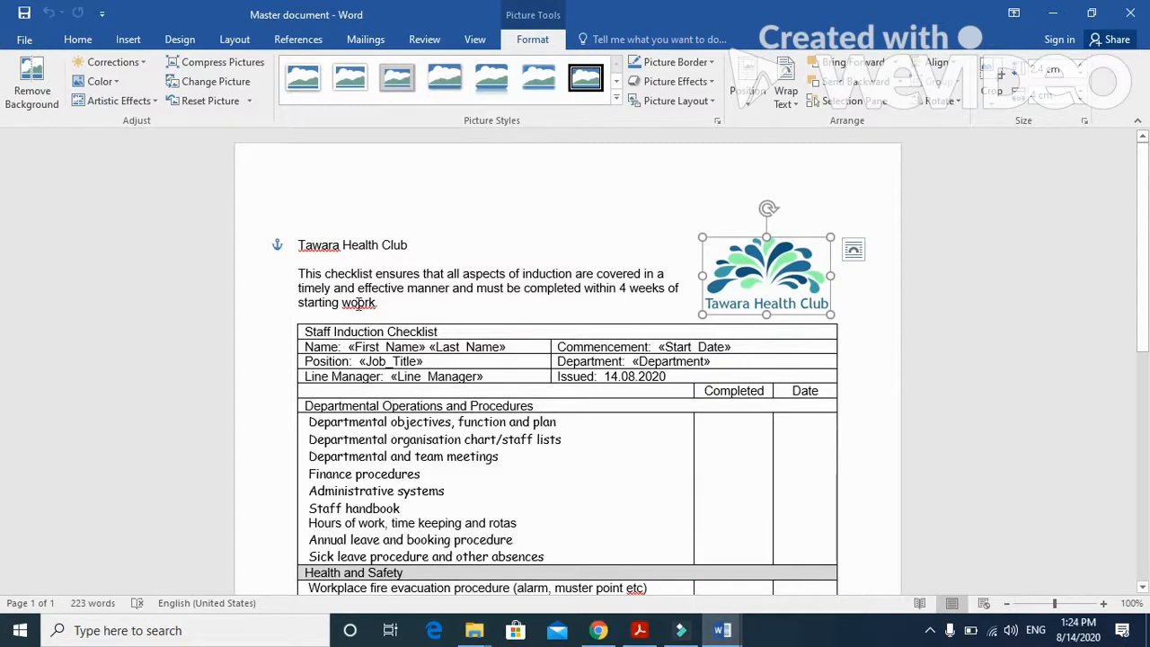
- Start the spelling and grammar check, ignore "Tawara" in the title, and decline checking the rest of the document
left_click(435, 45)
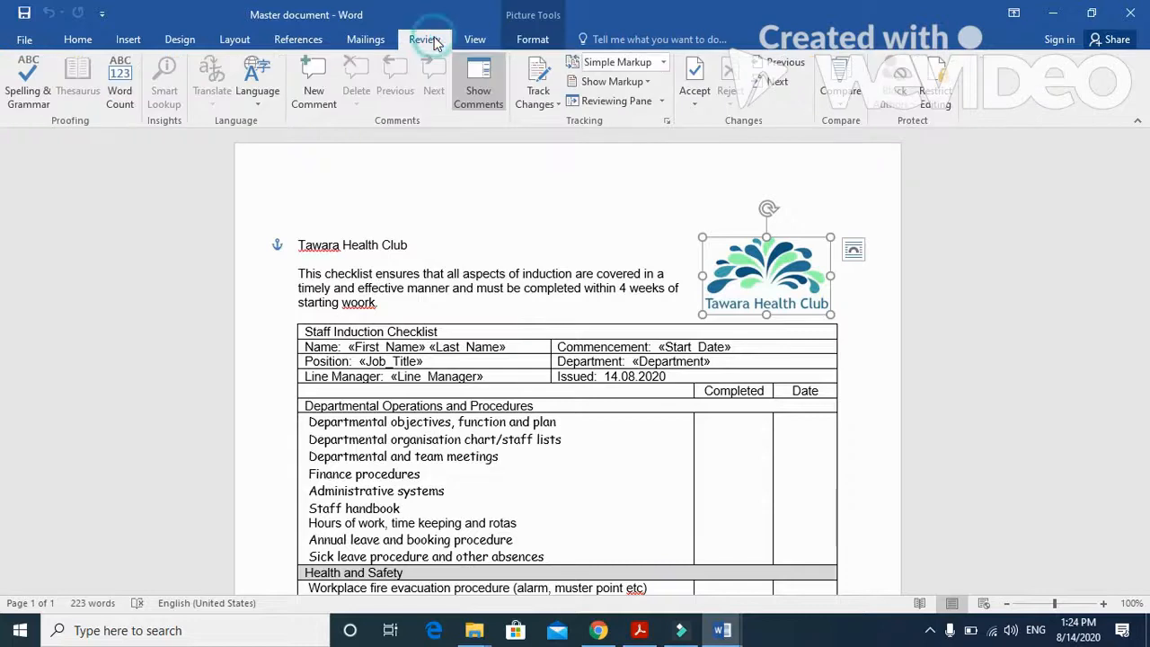
left_click(38, 72)
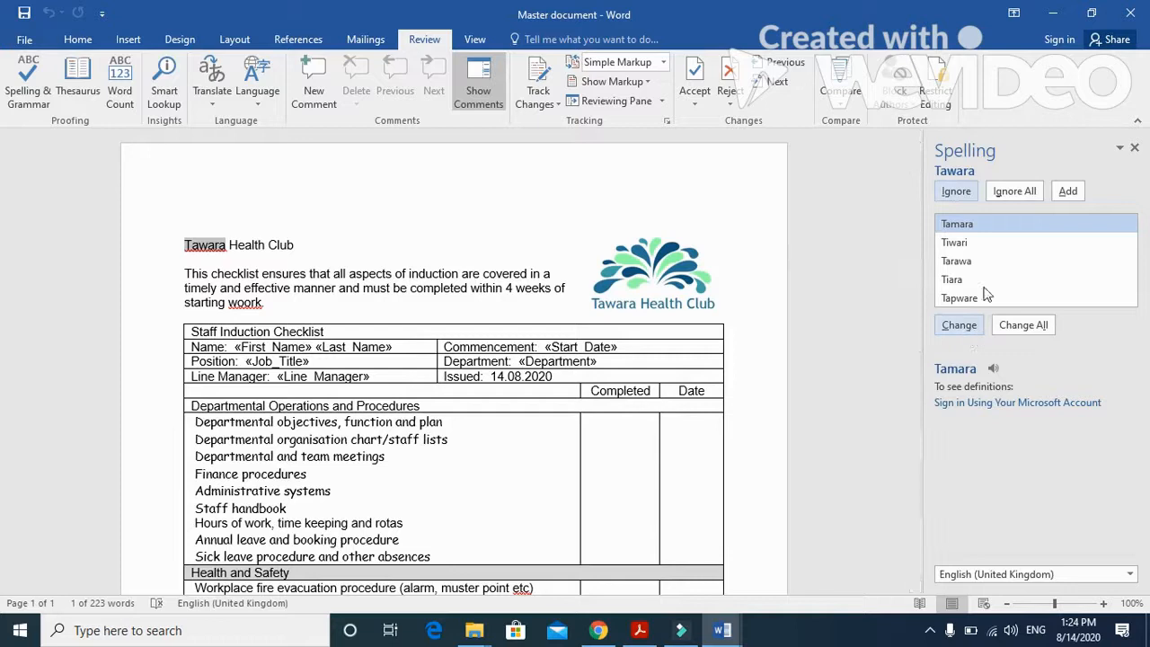
left_click(956, 191)
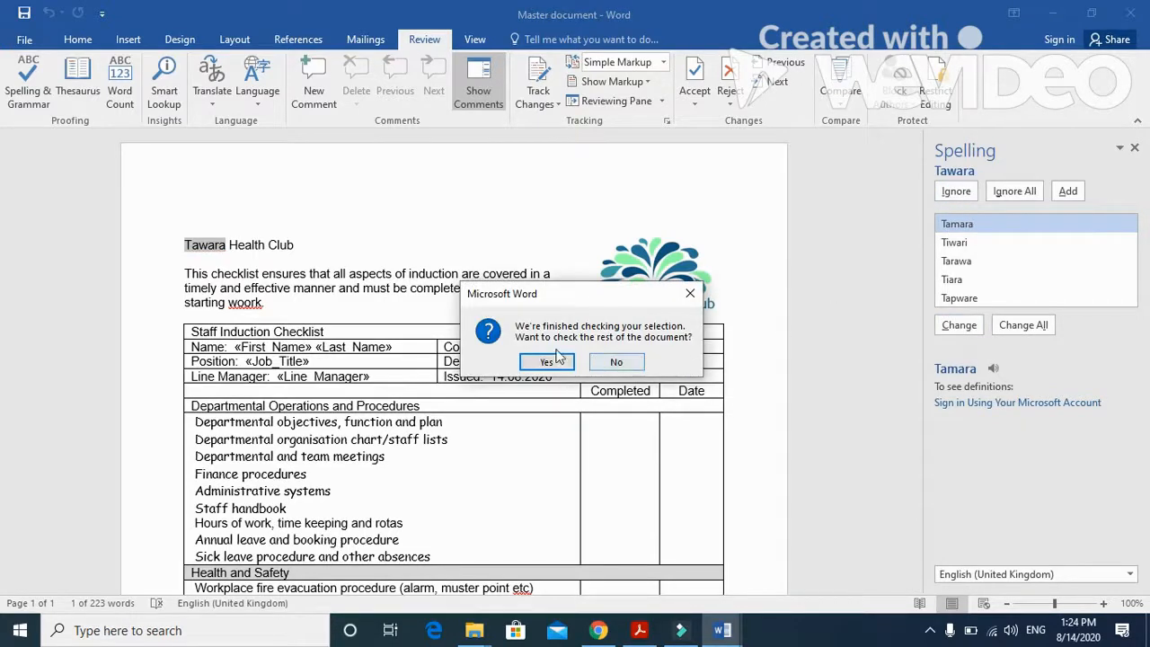
left_click(616, 362)
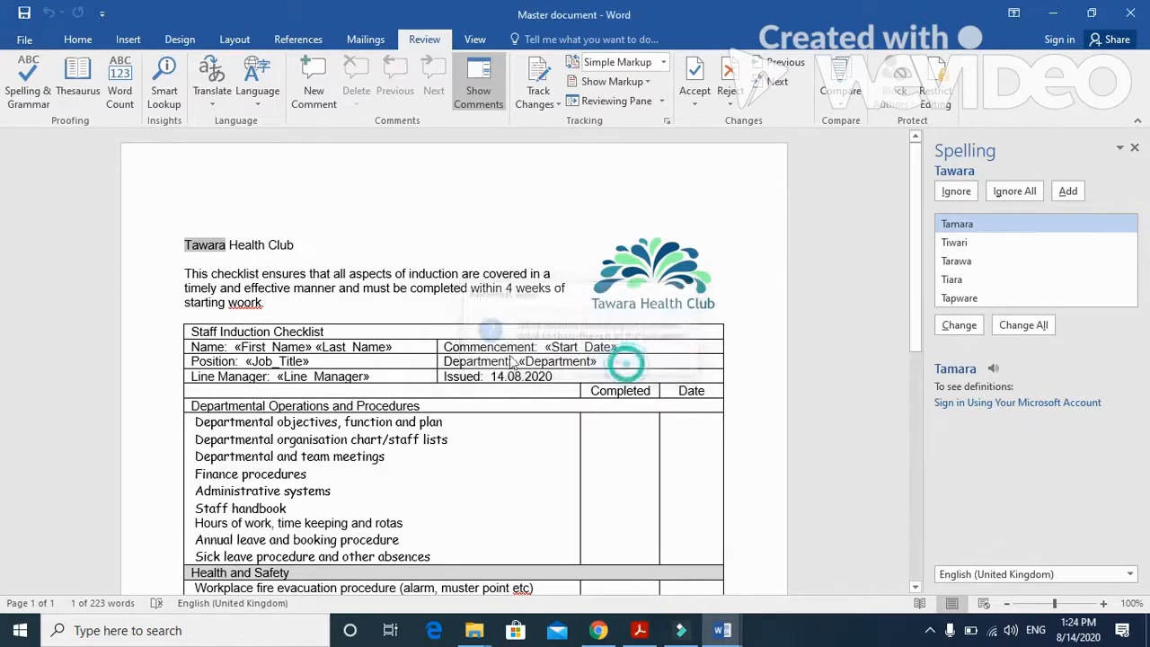
- Run the spelling and grammar check again, ignore "etc", and accept the corrections "information" in the eye test line and "Provide" in the last paragraph
left_click(29, 83)
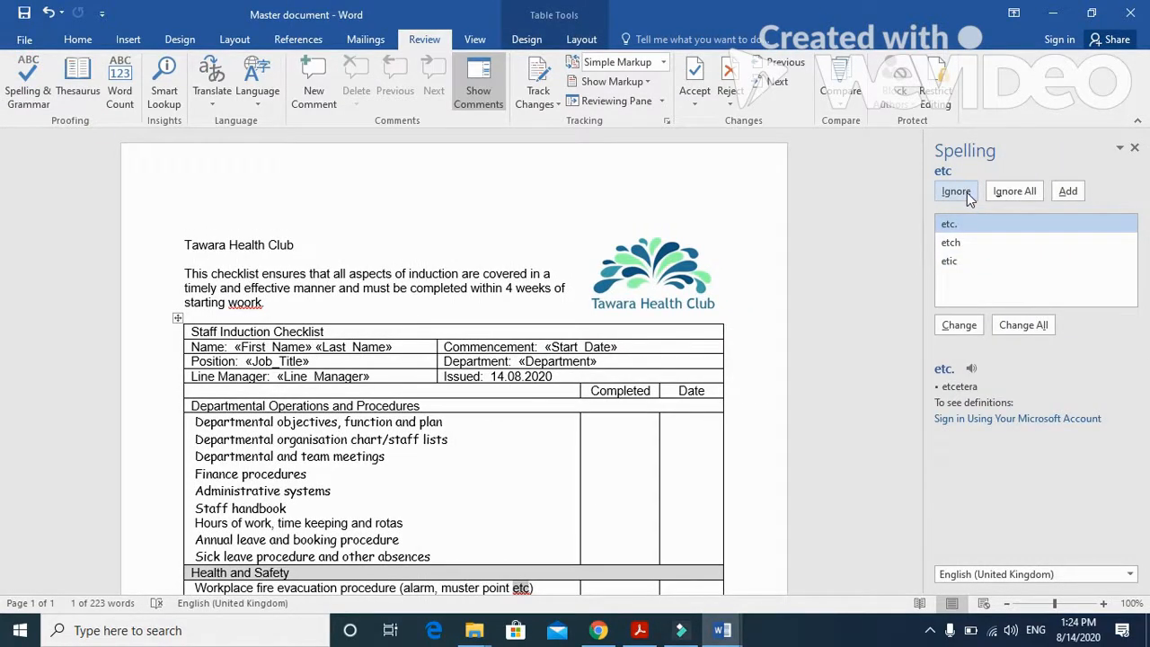
left_click(955, 191)
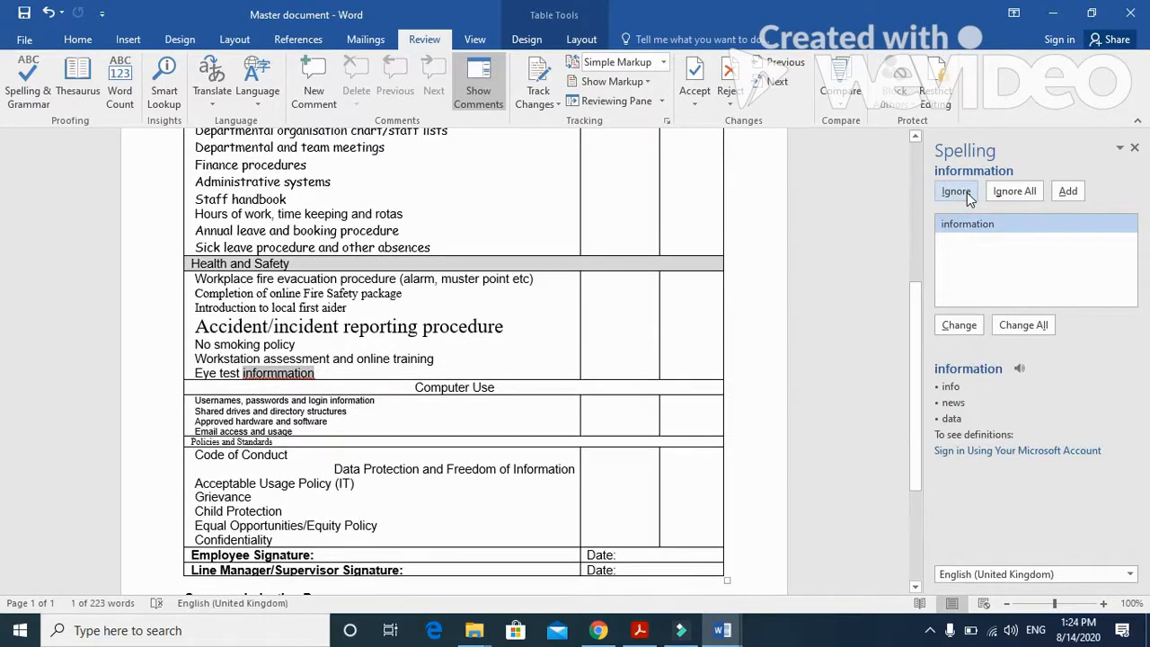
left_click(959, 325)
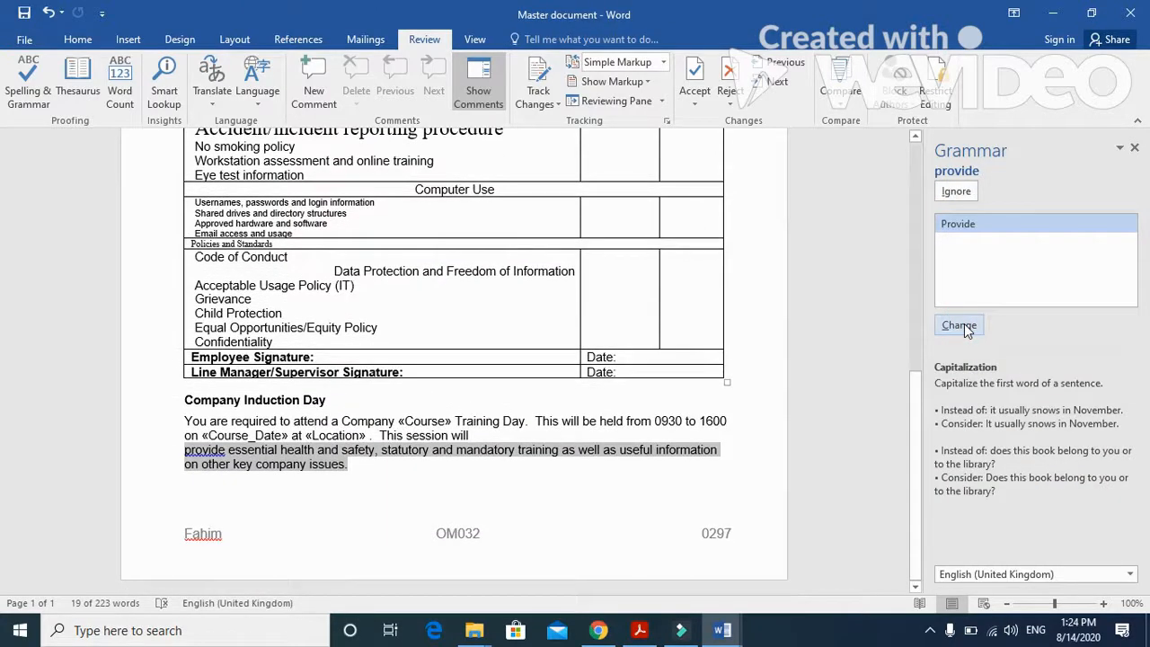
left_click(959, 325)
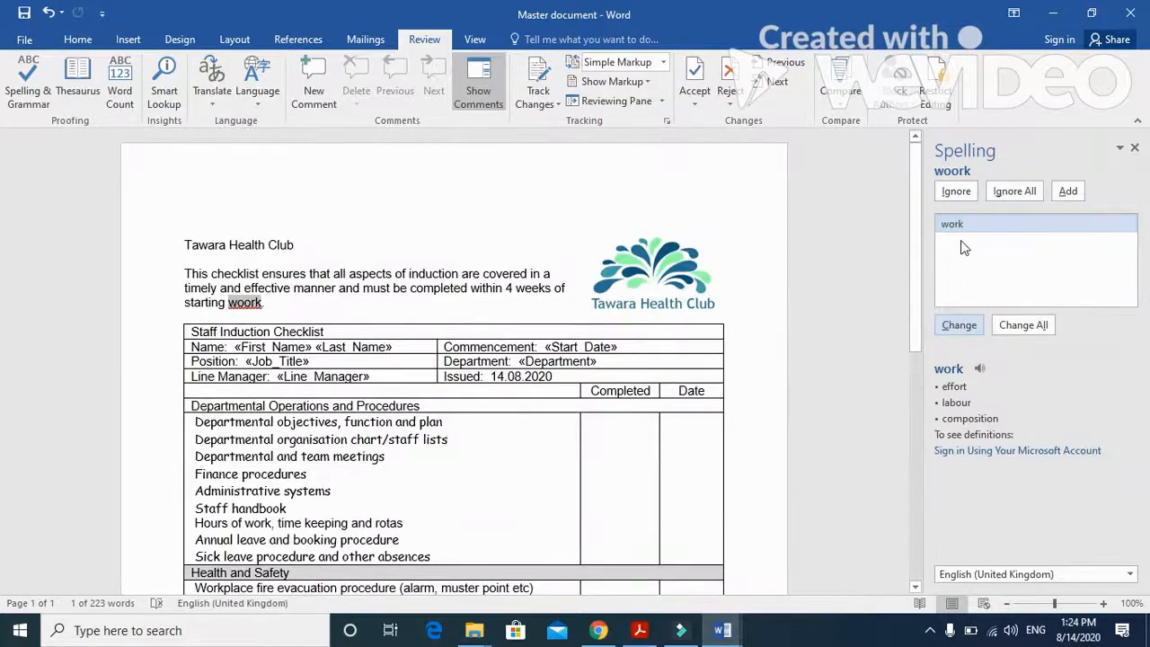
- Accept "work" as the correction in the introductory paragraph, ignore the candidate's name in the footer, and finish the check
left_click(967, 327)
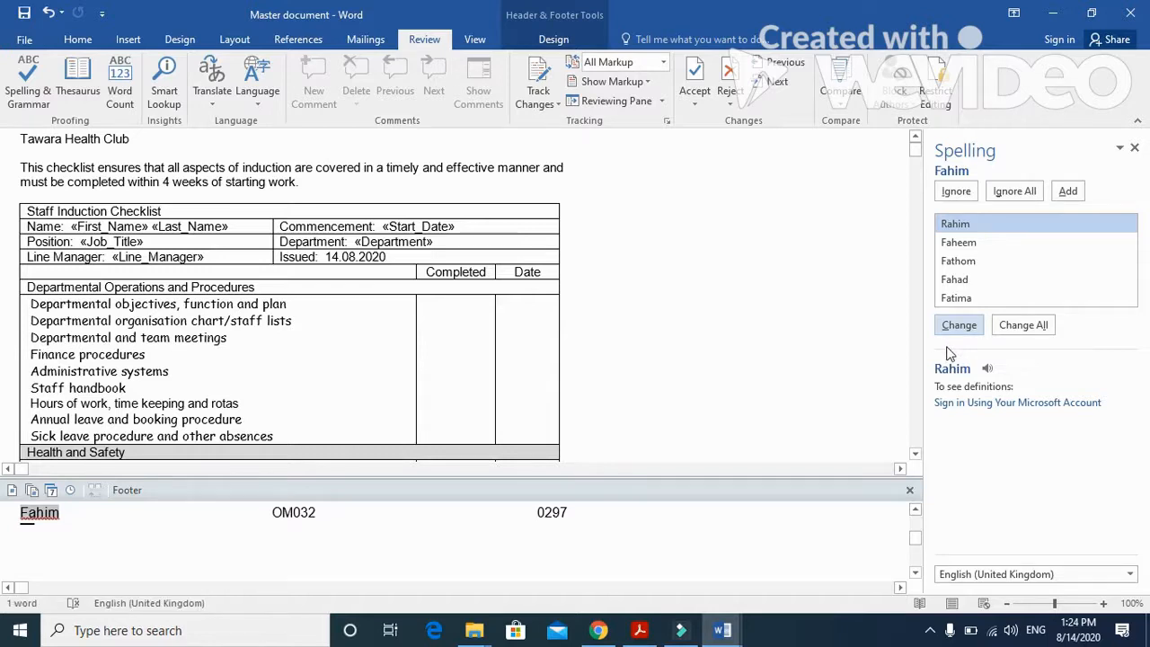
left_click(956, 192)
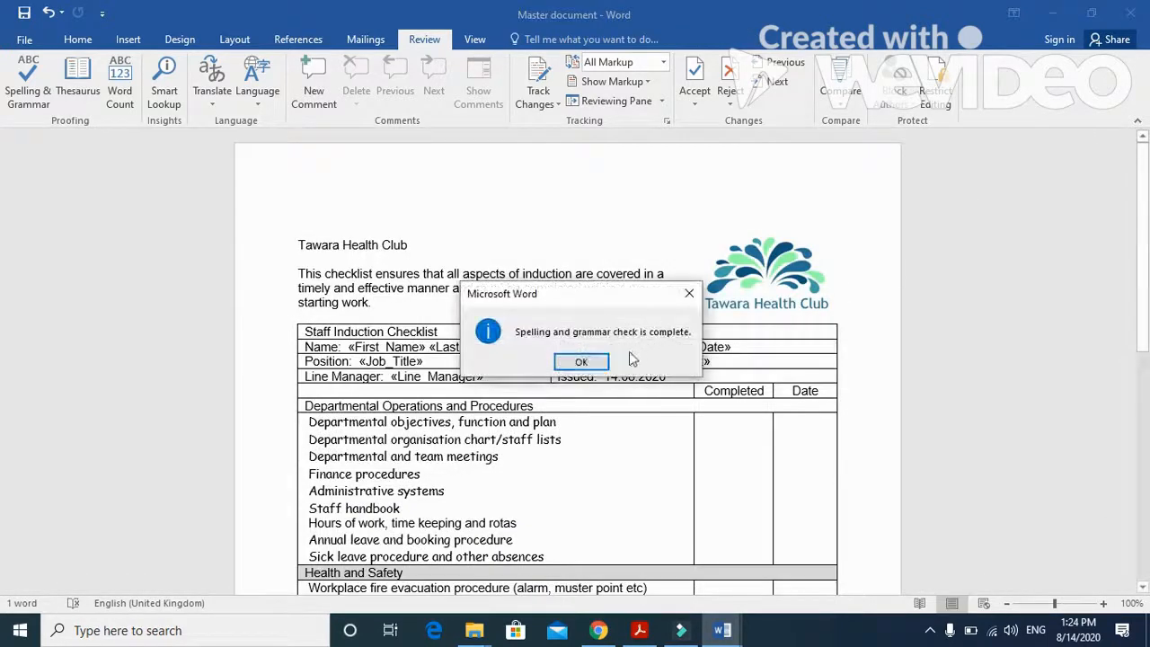
left_click(584, 361)
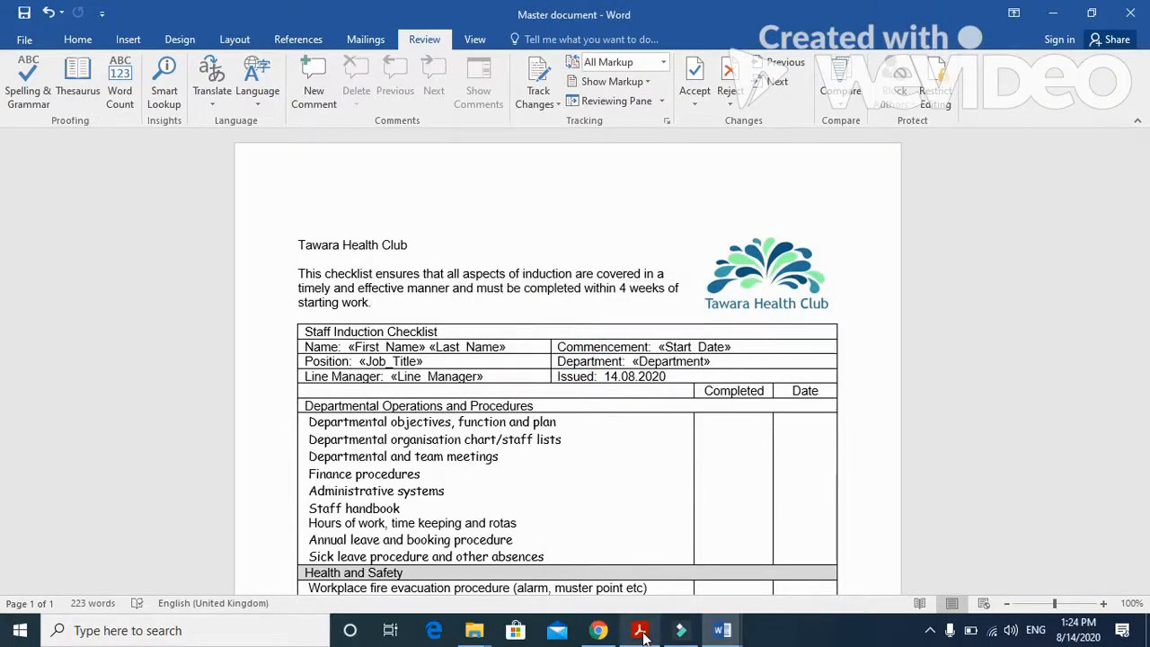
- Read questions 28 and 29 in the exam paper PDF and return to the Master document in Word
left_click(641, 631)
scroll(467, 435, "down", 2)
scroll(468, 435, "down", 2)
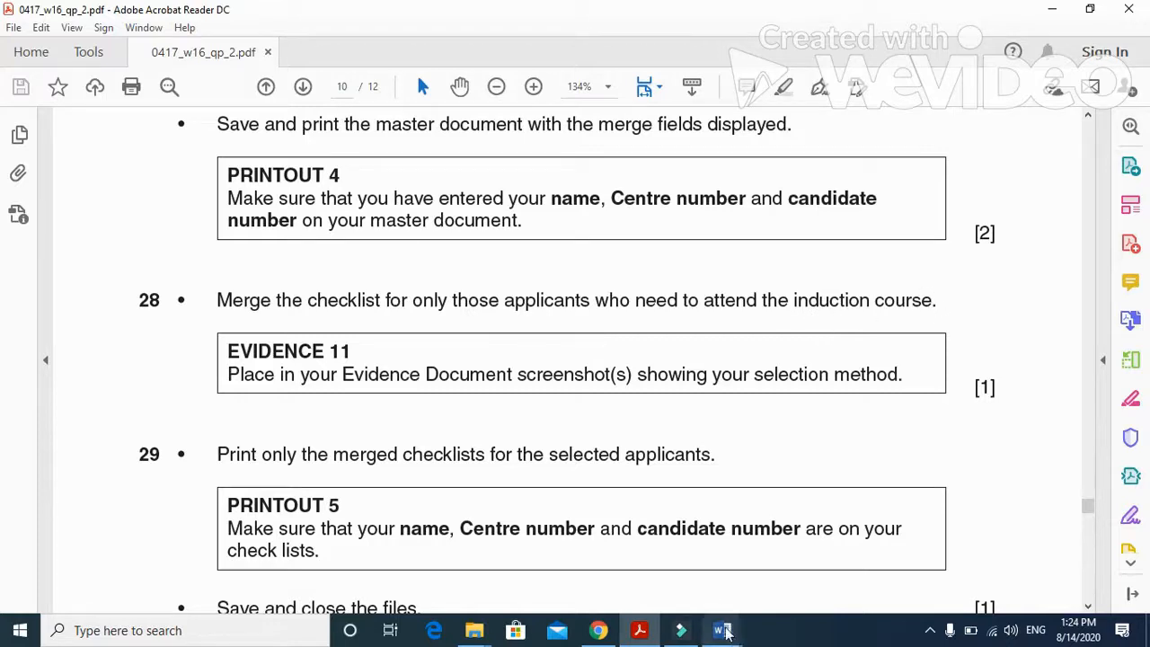
mouse_move(722, 631)
left_click(619, 559)
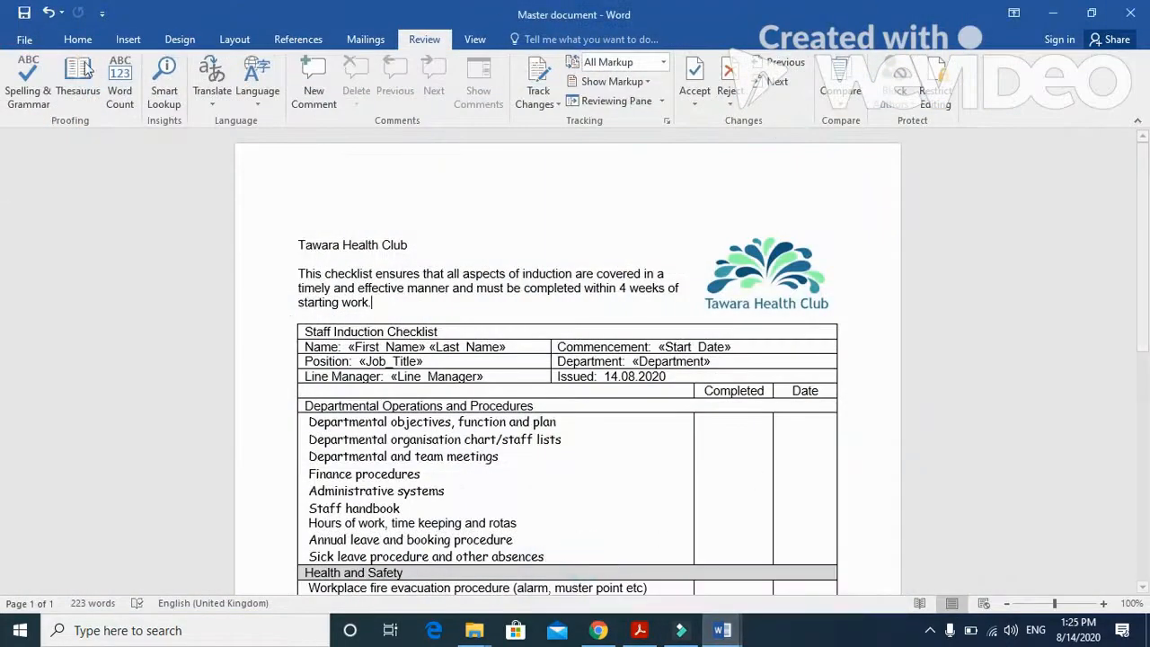
- Filter the mail merge recipient list by the Course field to include only Induction
left_click(365, 39)
left_click(235, 93)
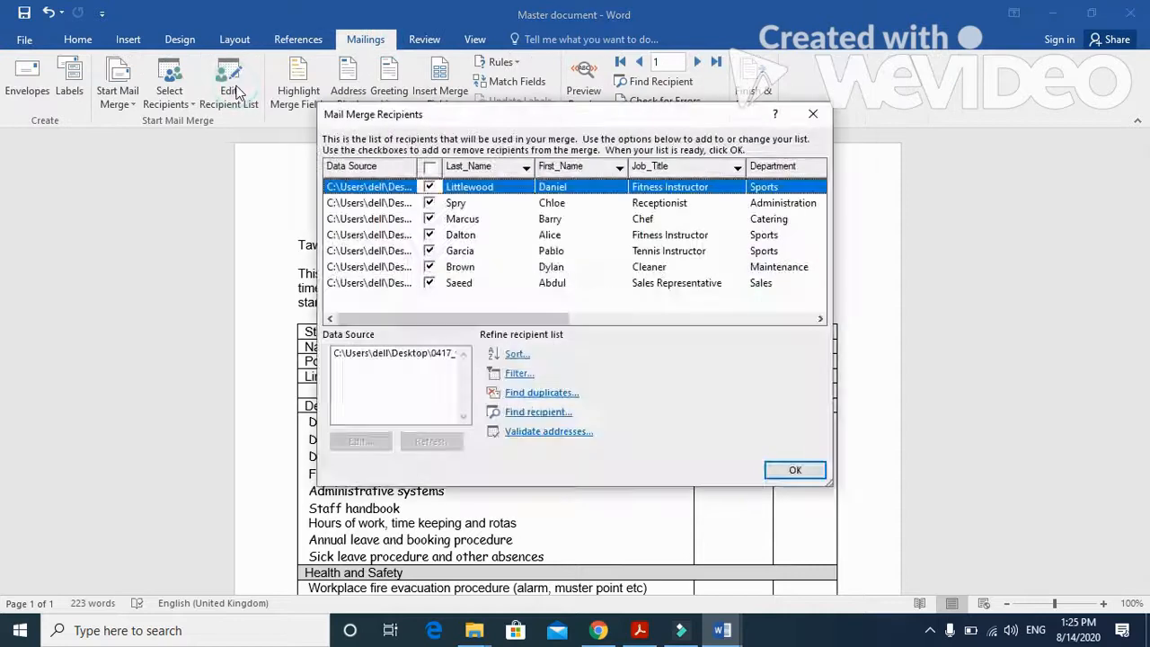
left_click_drag(523, 324, 694, 333)
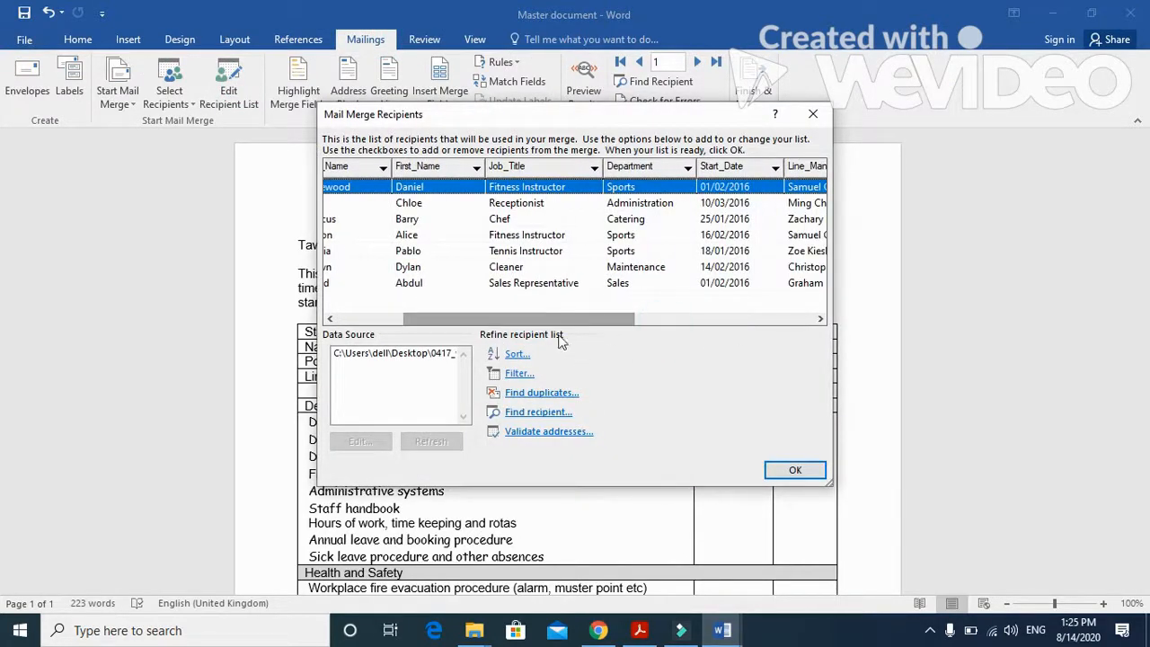
left_click_drag(529, 321, 729, 329)
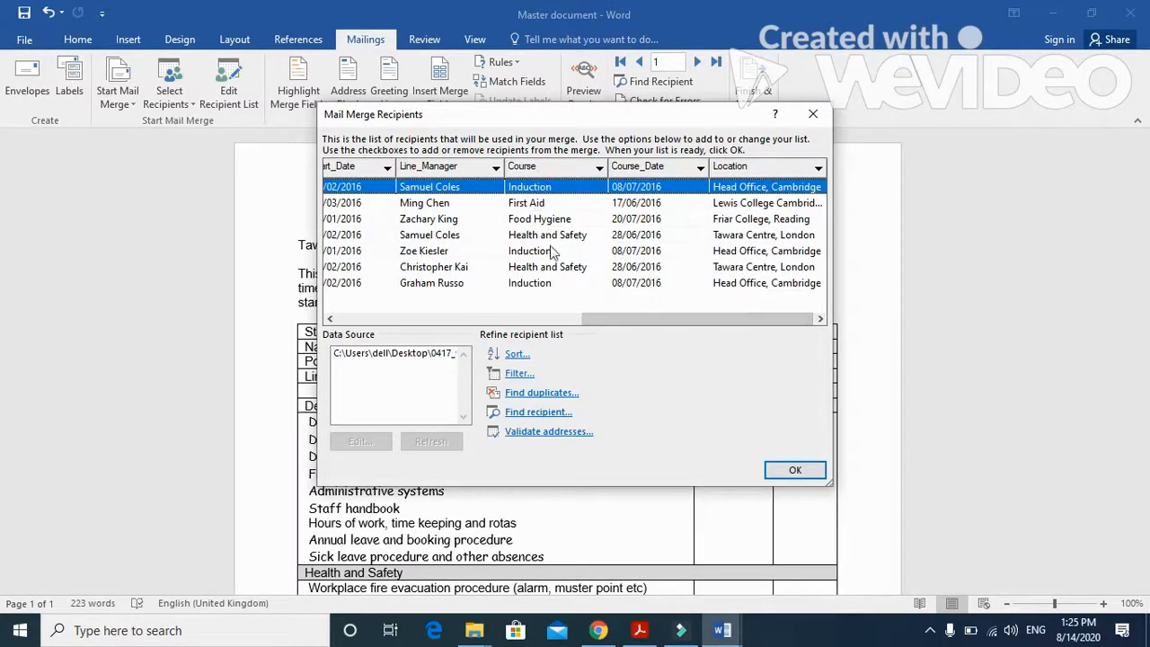
left_click(600, 167)
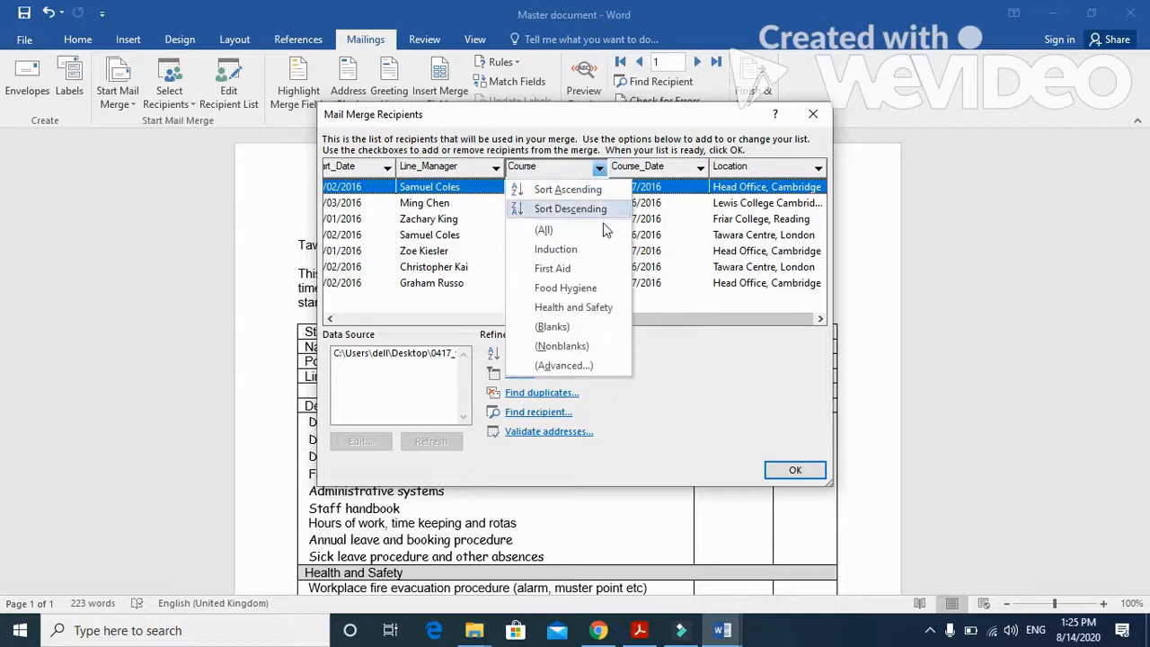
left_click(593, 252)
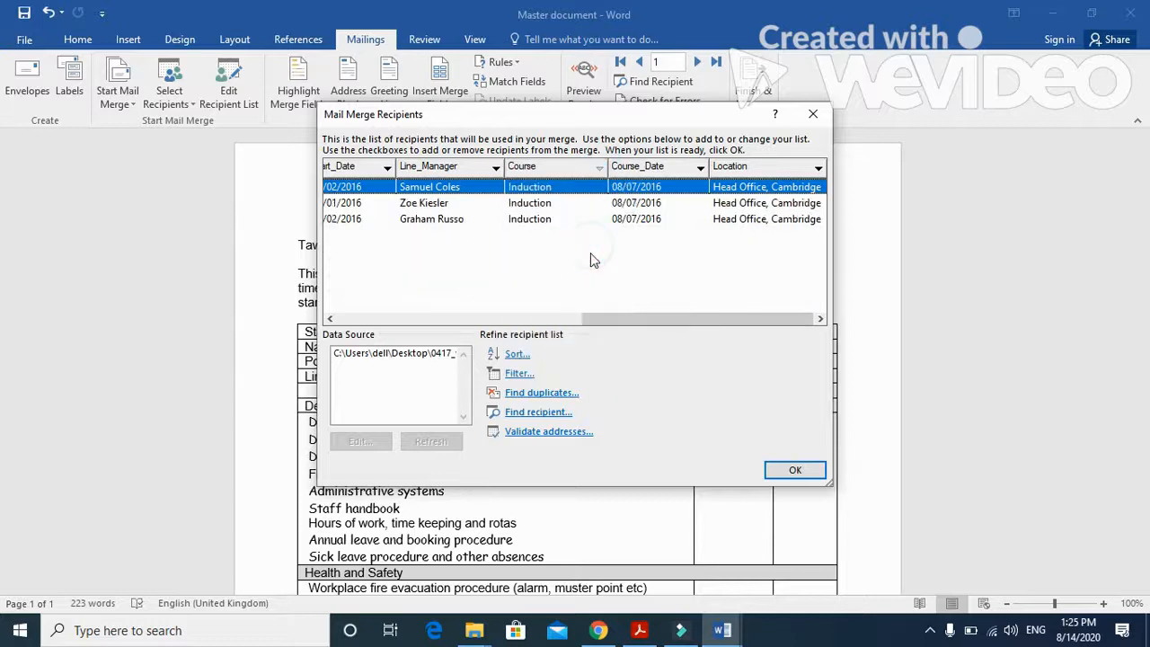
- Show the filter criteria below the filtered recipients for the selection evidence, check the Evidence 11 instructions in the PDF, and accept the filter and recipient list
left_click(518, 376)
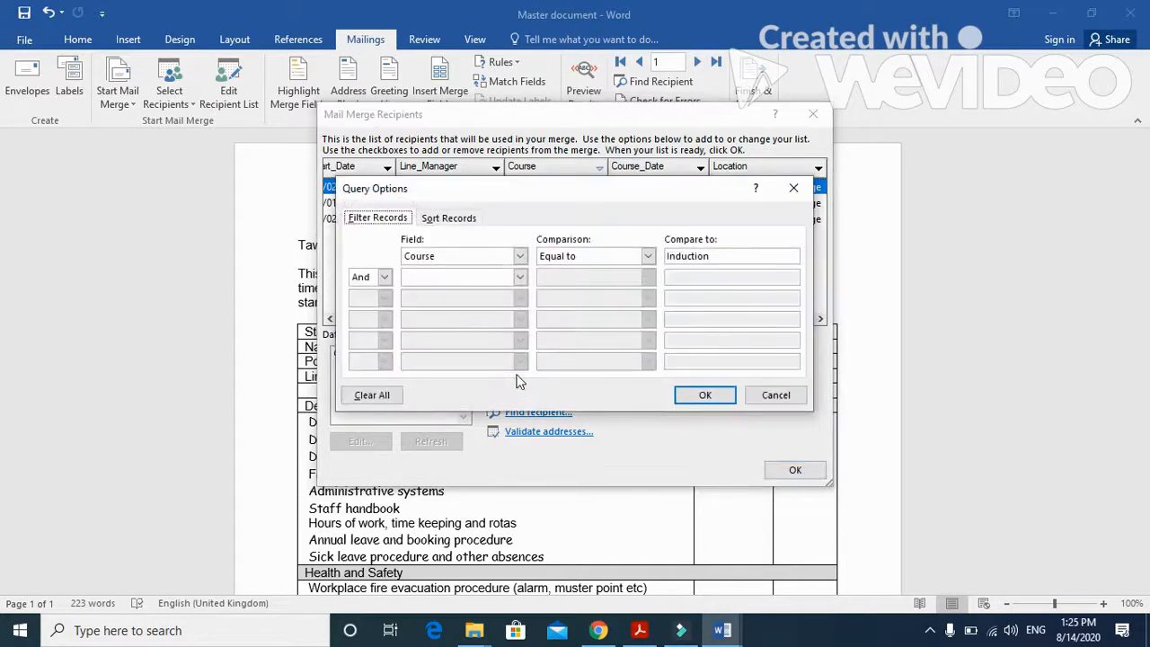
left_click_drag(683, 191, 685, 252)
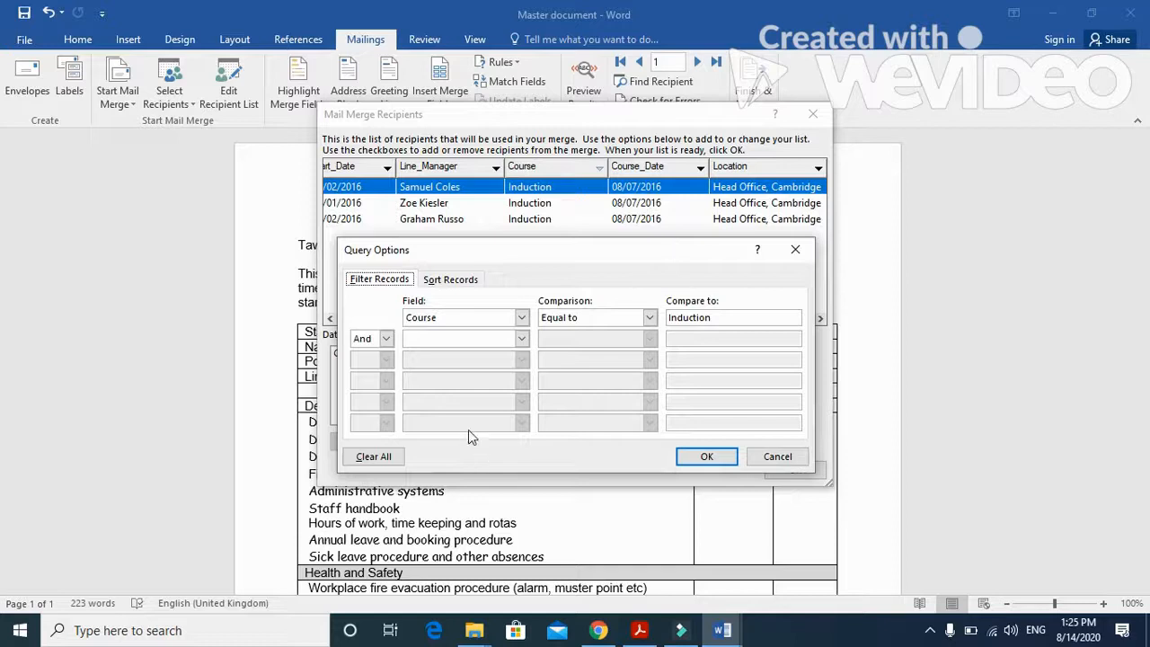
left_click(639, 630)
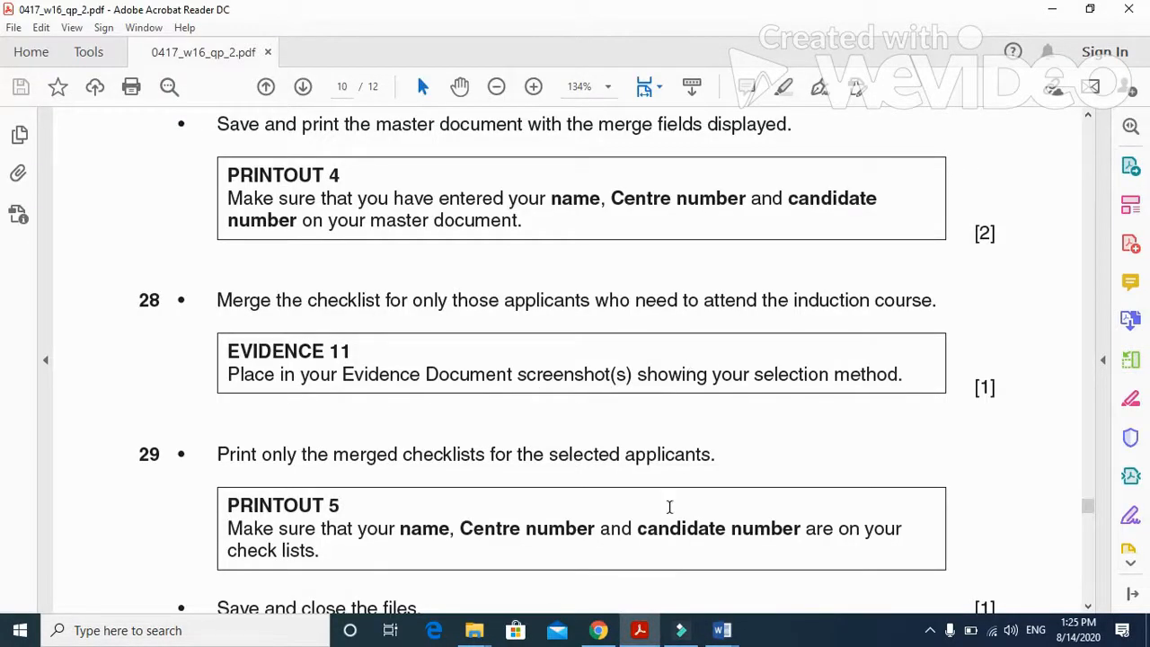
left_click(647, 627)
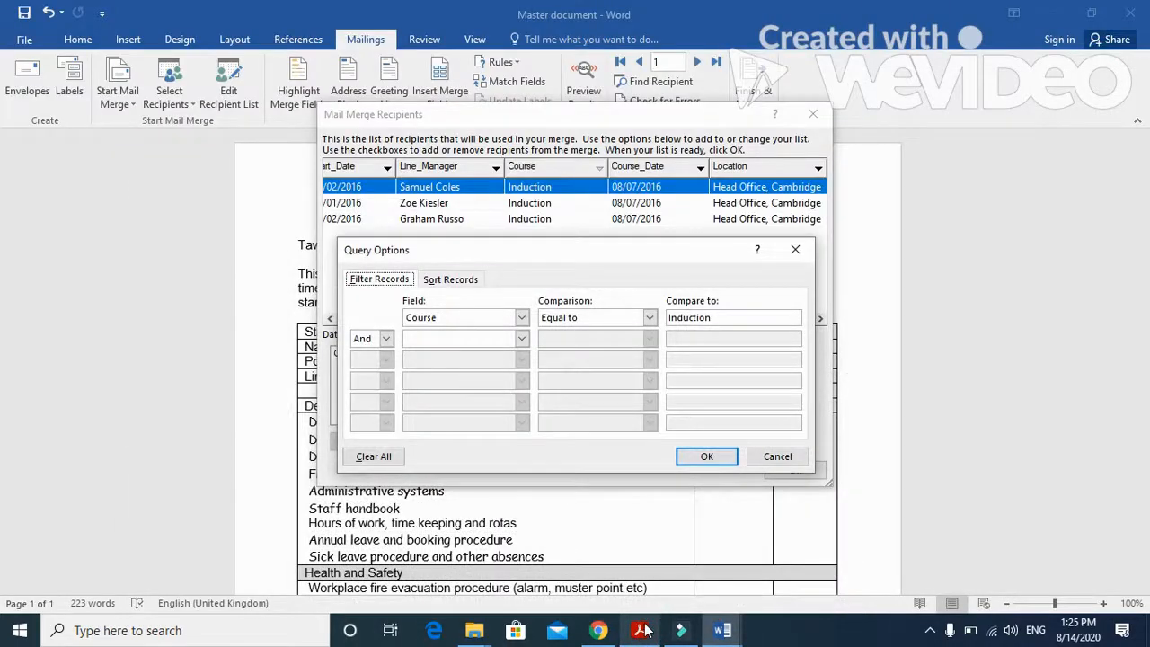
left_click(719, 458)
left_click(792, 474)
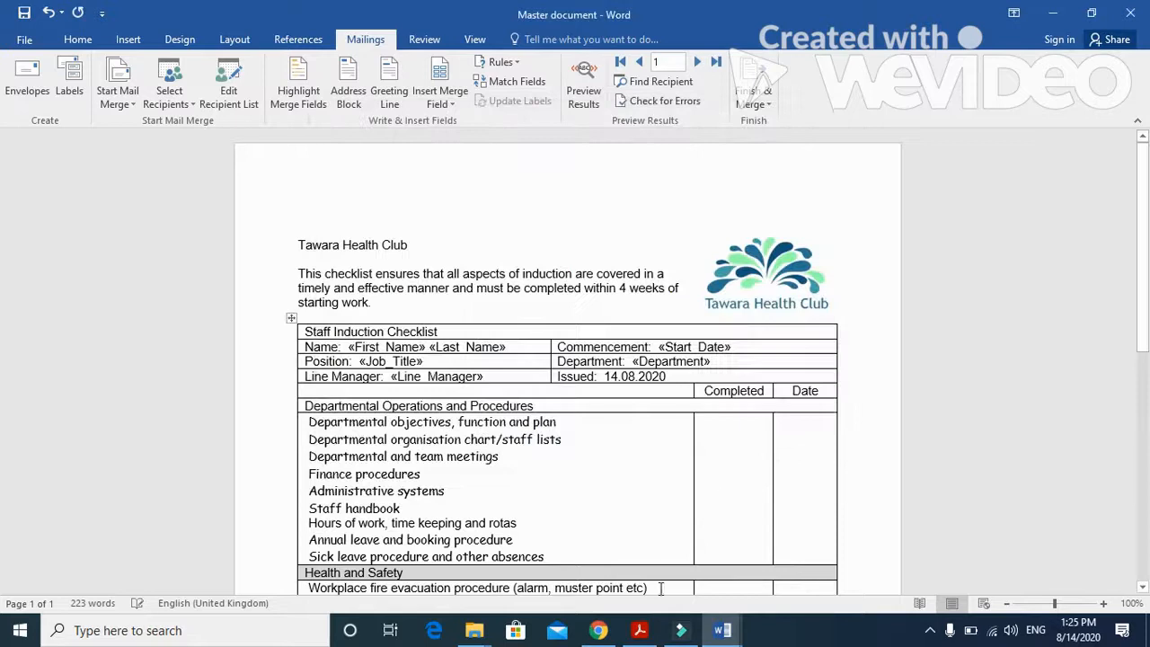
- Switch to the N216EVIDENCE0297 document and paste the mail merge selection screenshot under Step 28 - EVIDENCE 11
mouse_move(719, 634)
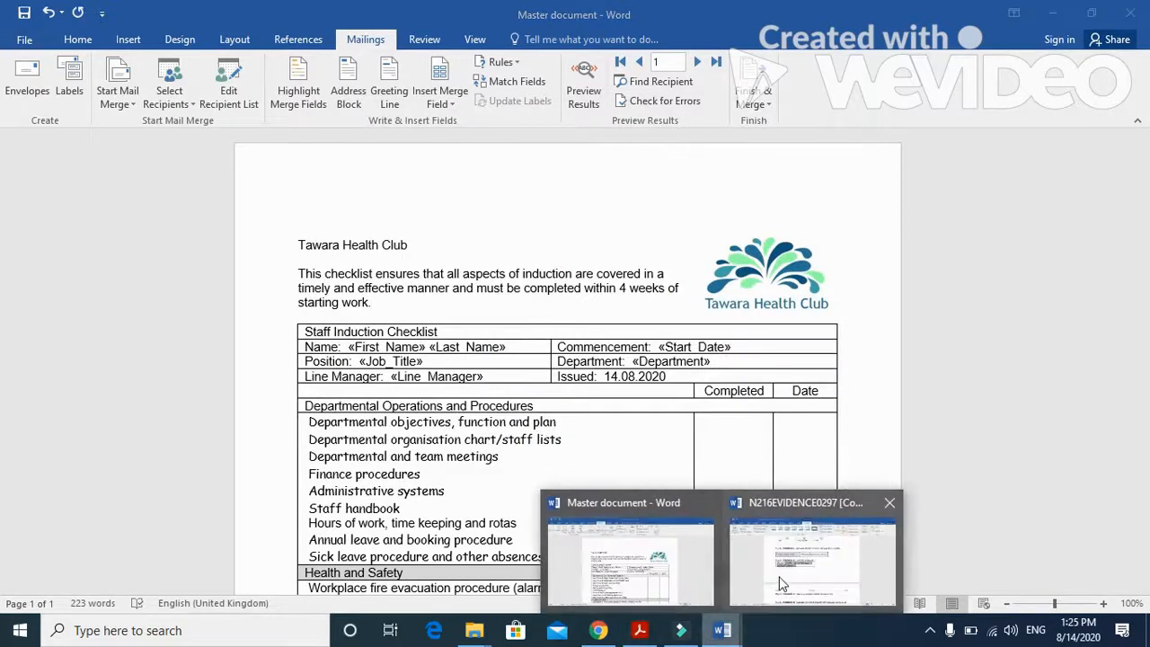
left_click(791, 549)
scroll(566, 489, "down", 3)
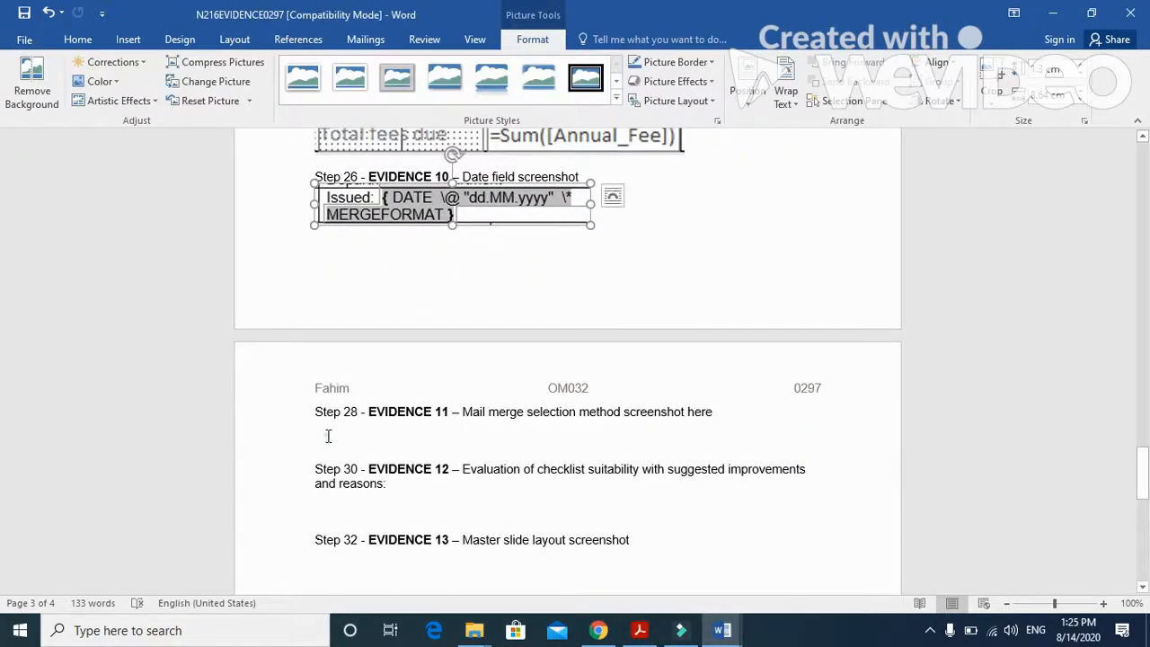
left_click(325, 440)
left_click(20, 79)
- Crop the pasted screenshot to the Mail Merge Recipients and Query Options dialogs and enlarge it to about 11.7 cm wide
left_click(454, 355)
left_click(533, 38)
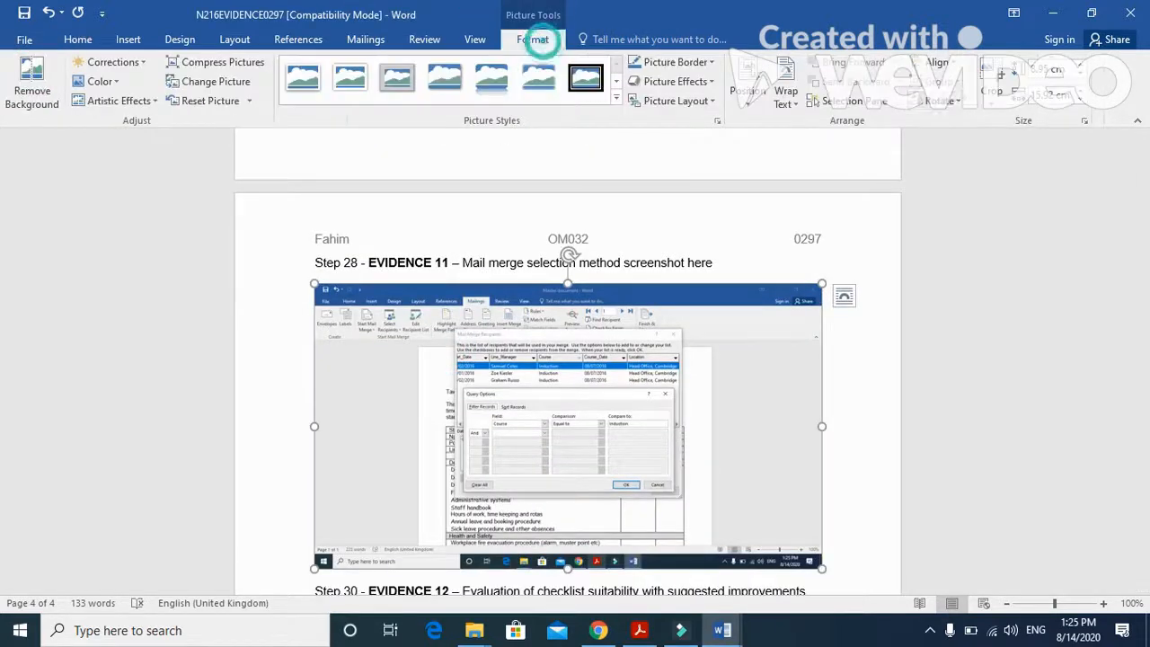
left_click(993, 81)
left_click_drag(814, 564, 681, 491)
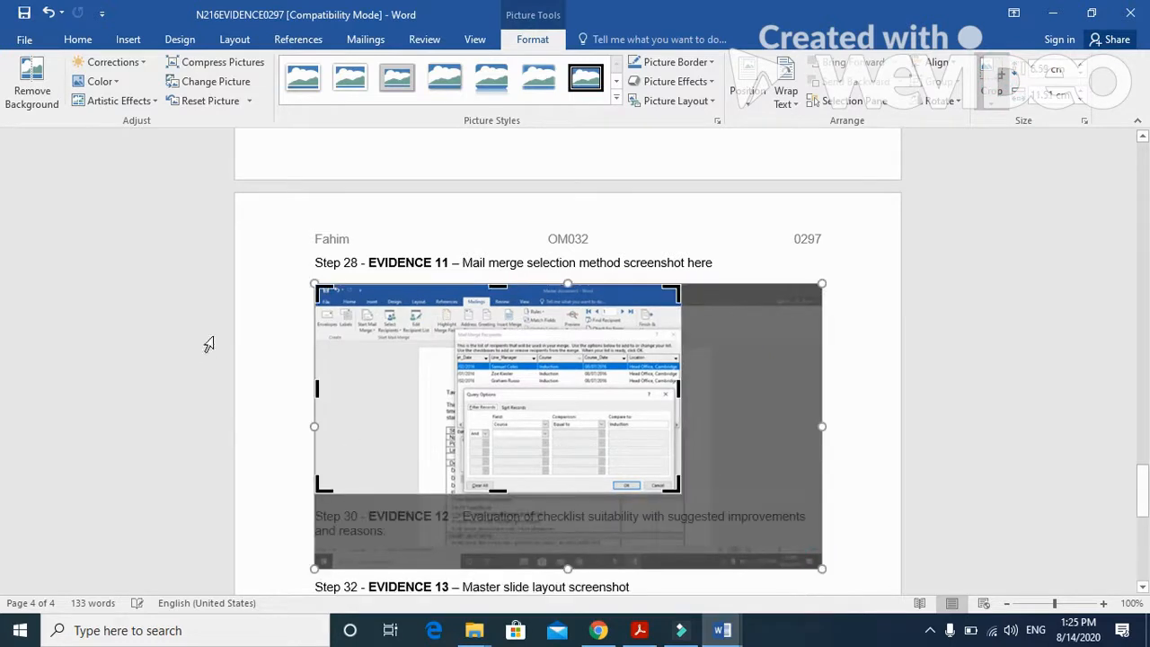
left_click_drag(323, 292, 452, 326)
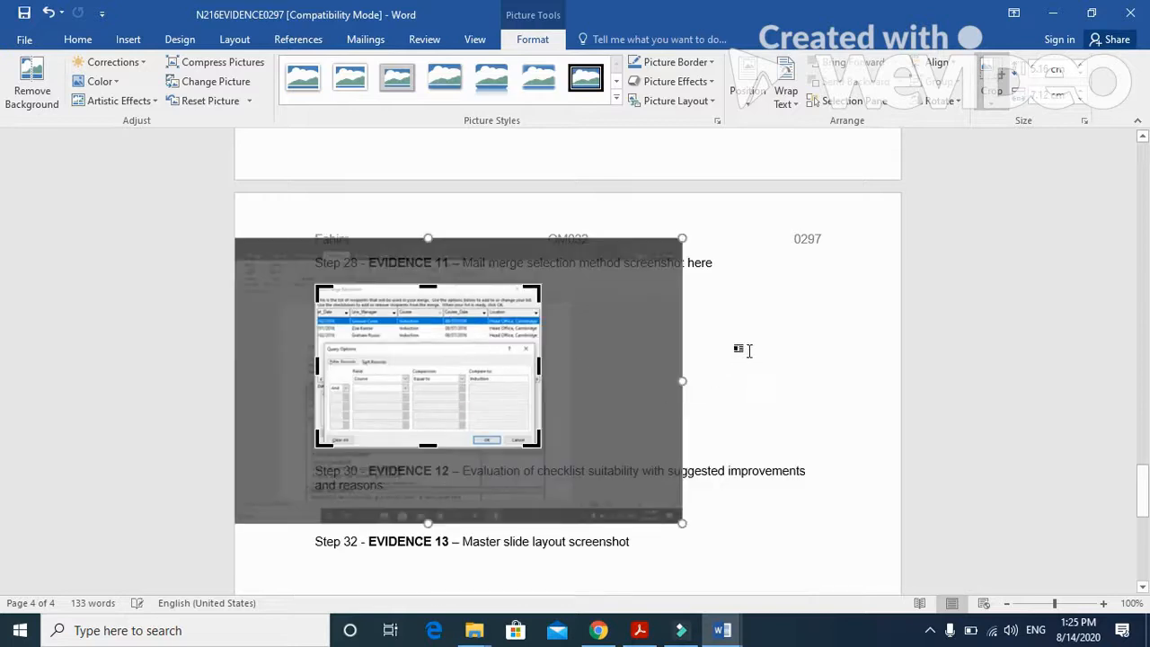
left_click(745, 351)
left_click(509, 378)
left_click_drag(543, 445, 688, 524)
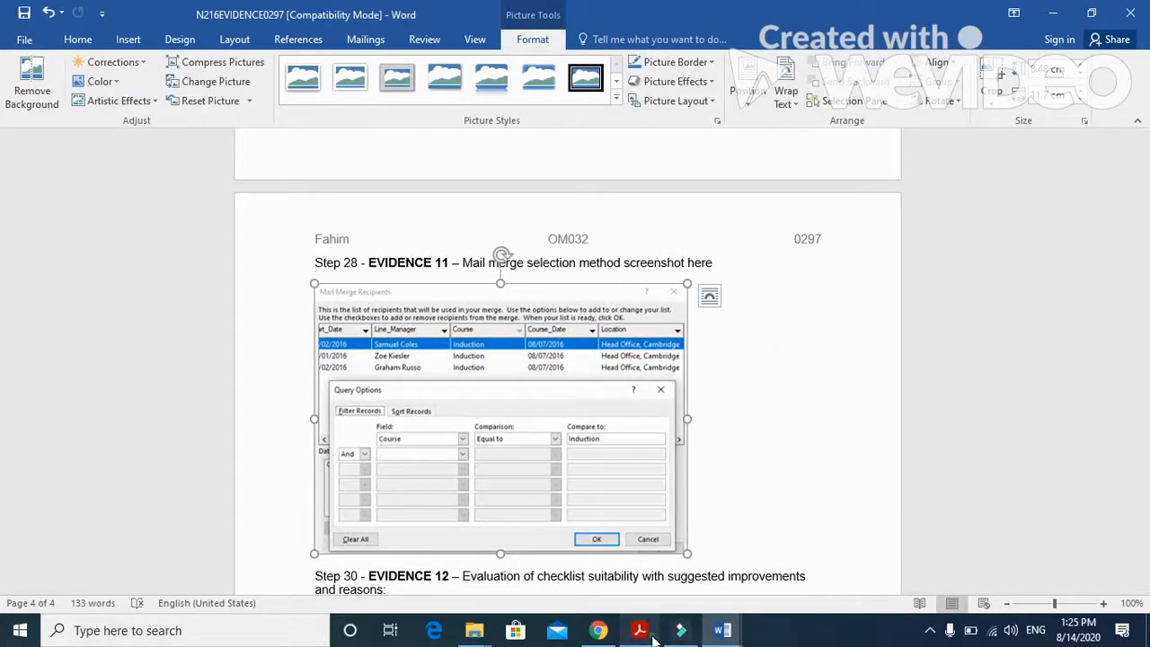
- Read question 29 on printing the merged checklists in the exam paper PDF and return to the Master document in Word
left_click(640, 630)
scroll(608, 434, "down", 3)
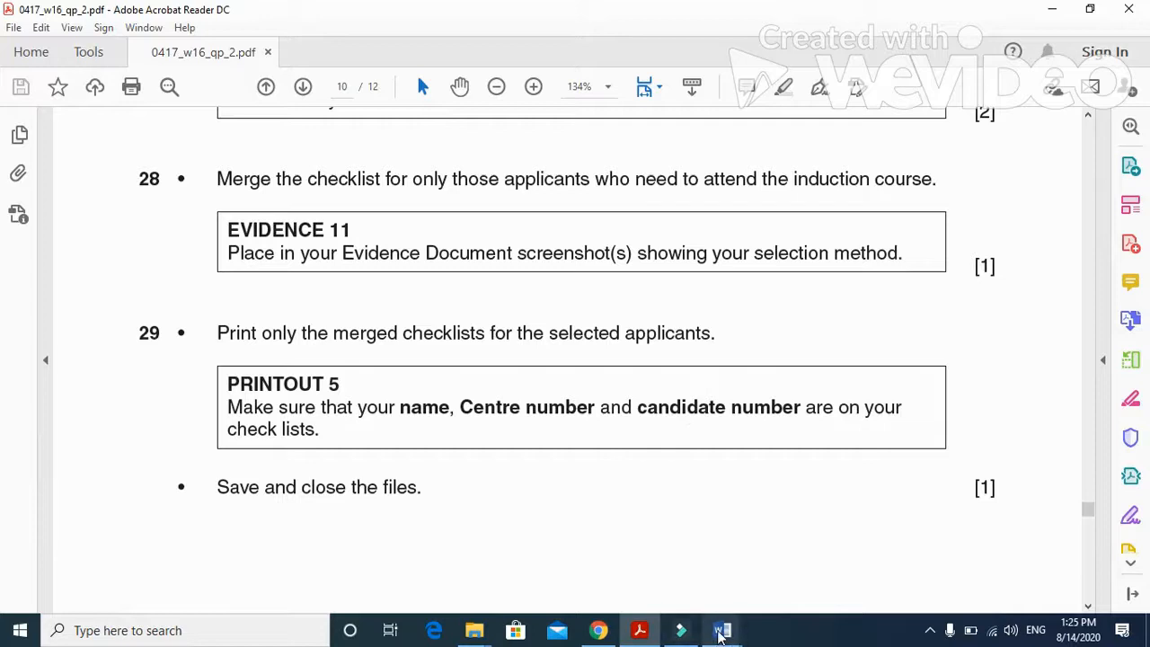
left_click(725, 631)
left_click(787, 573)
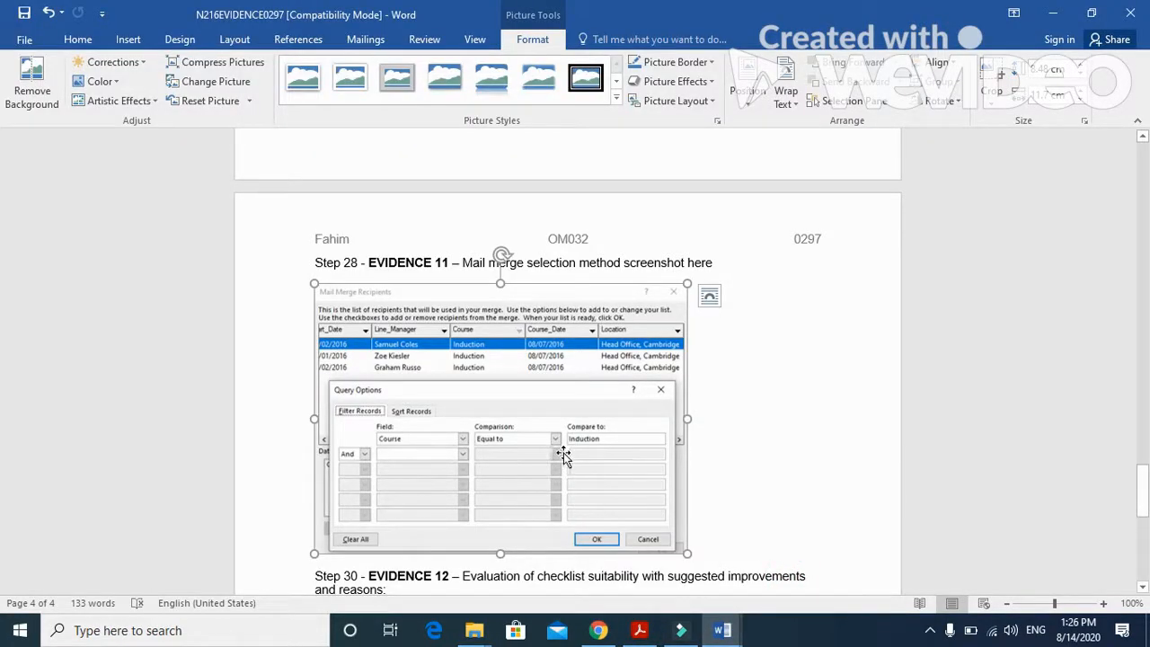
mouse_move(722, 630)
left_click(681, 590)
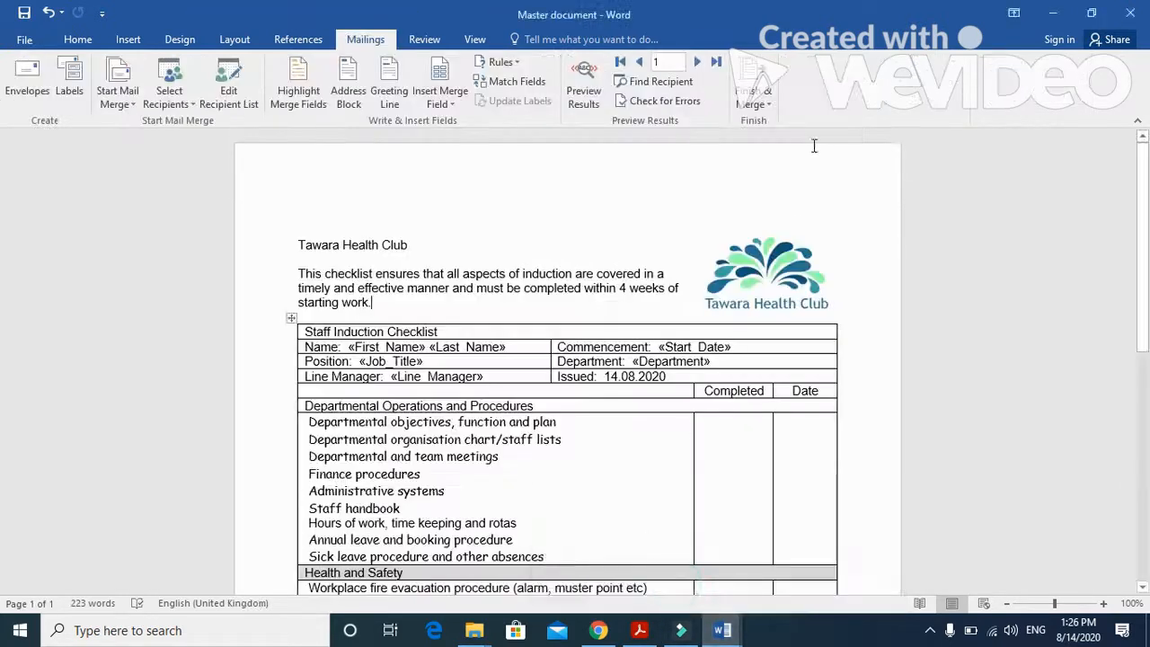
- Merge all the filtered records into a new document of individual checklists
left_click(770, 103)
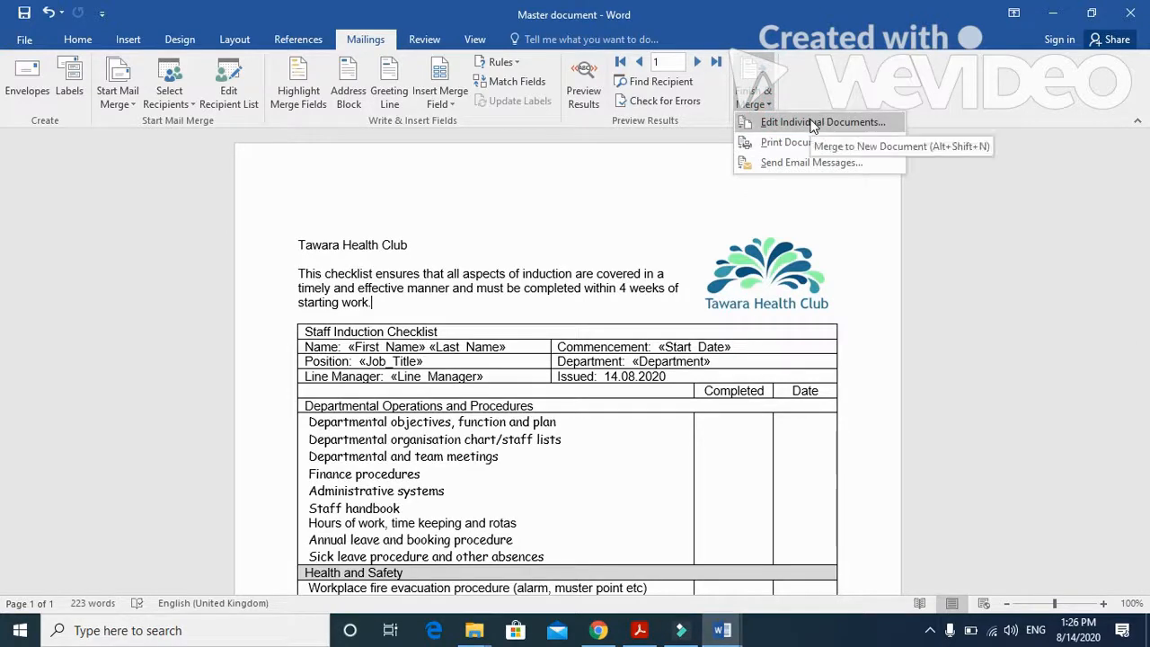
left_click(810, 120)
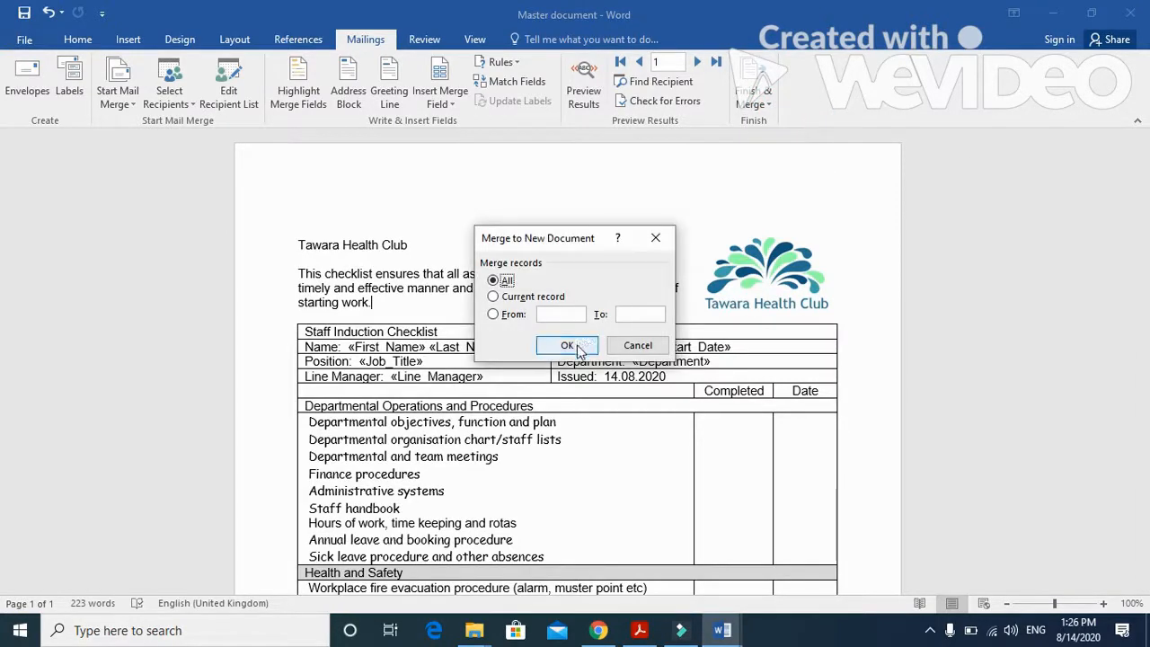
left_click(570, 346)
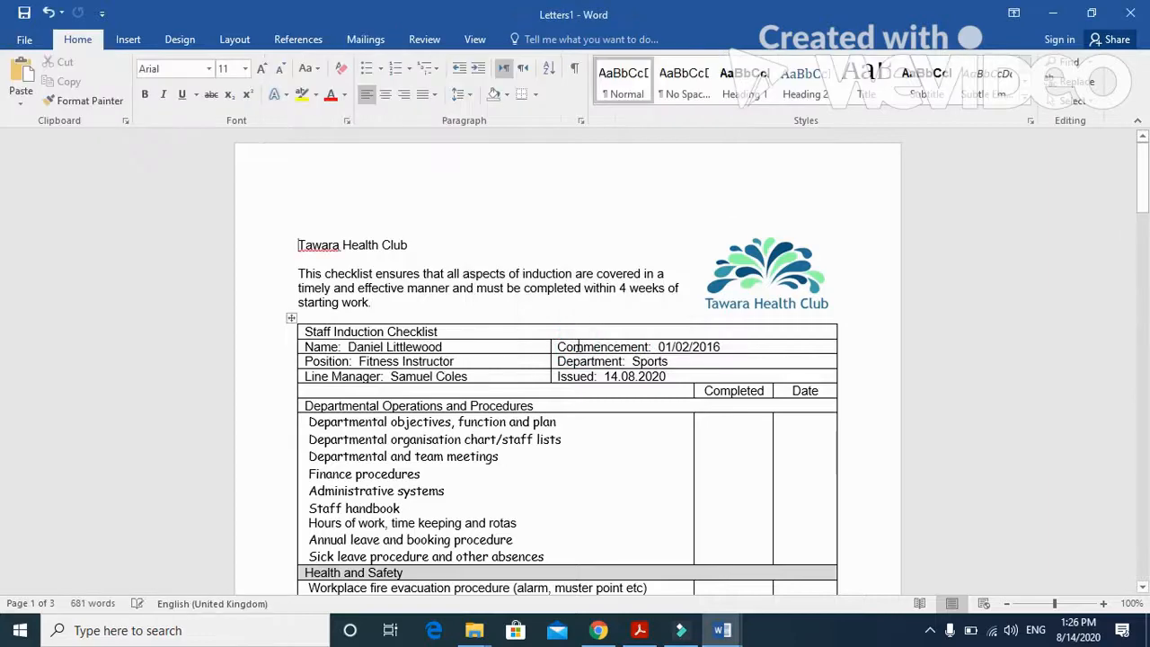
- Review the merged checklists down to the footer of the last page and view their print preview
scroll(515, 391, "down", 8)
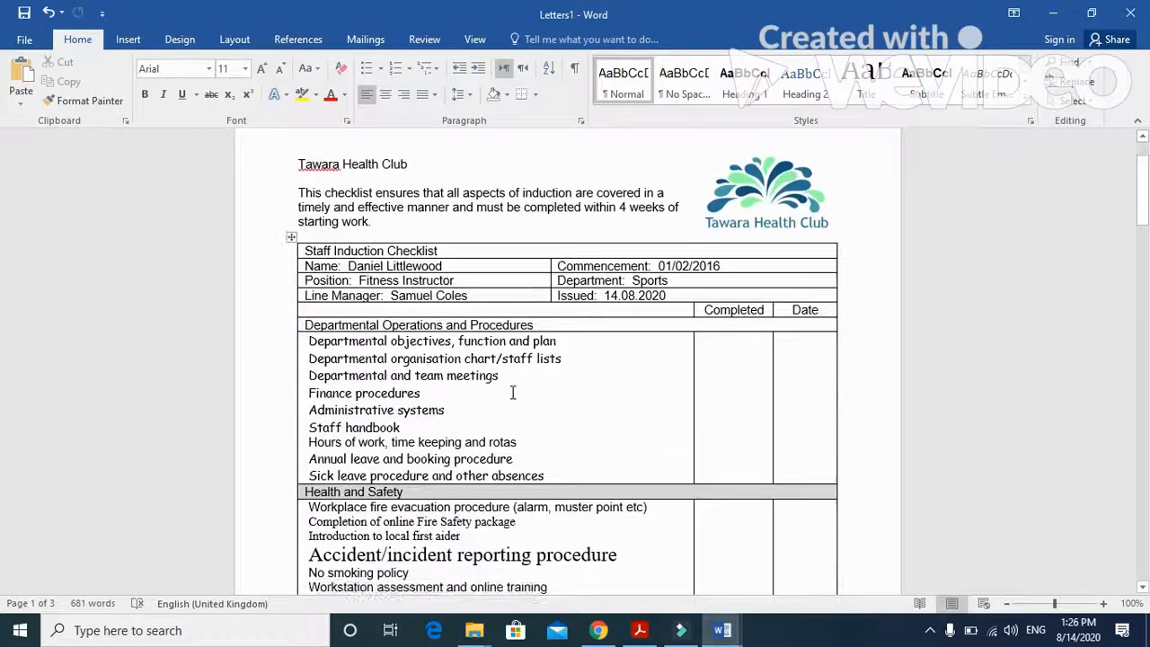
scroll(515, 384, "down", 20)
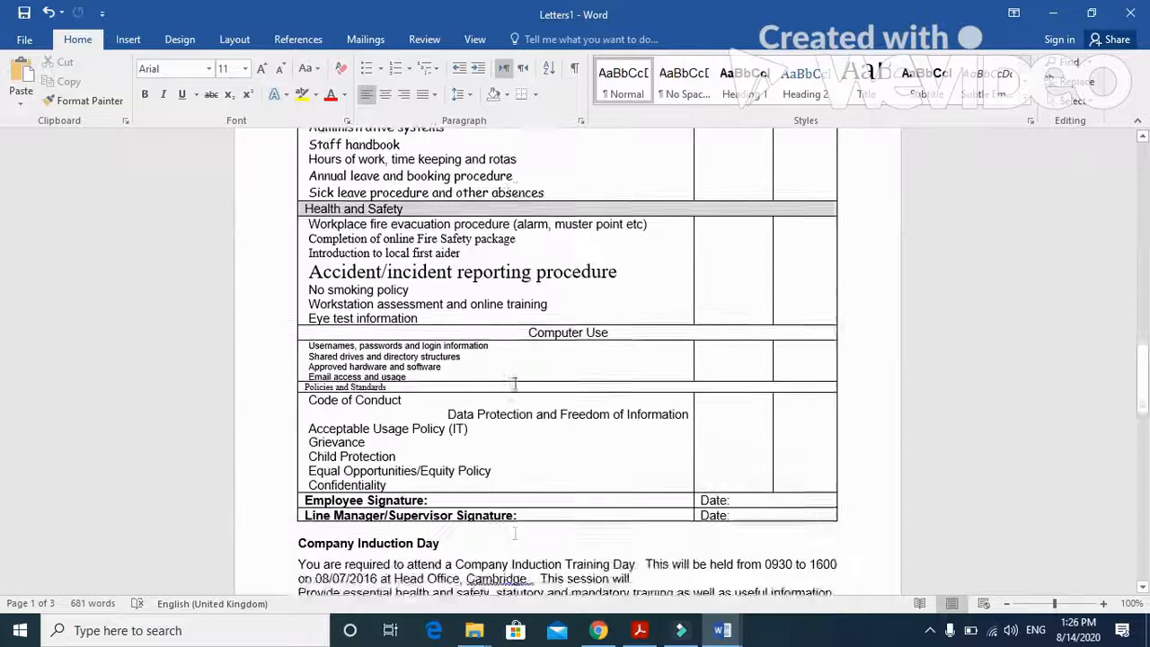
scroll(506, 377, "down", 14)
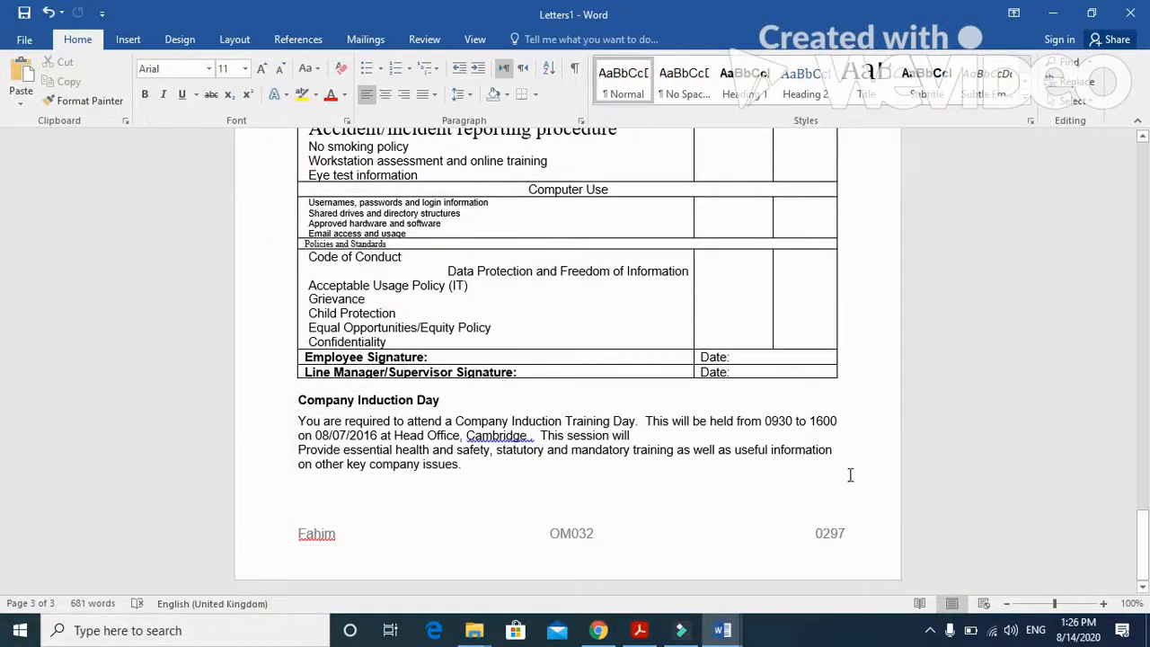
left_click(25, 41)
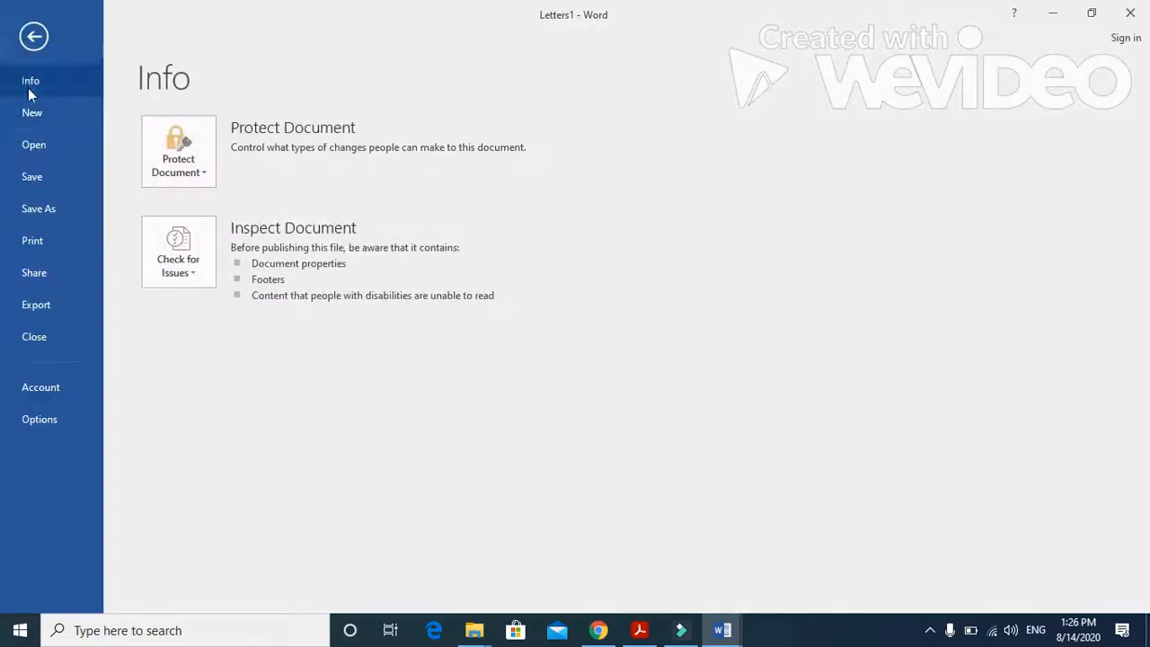
left_click(47, 241)
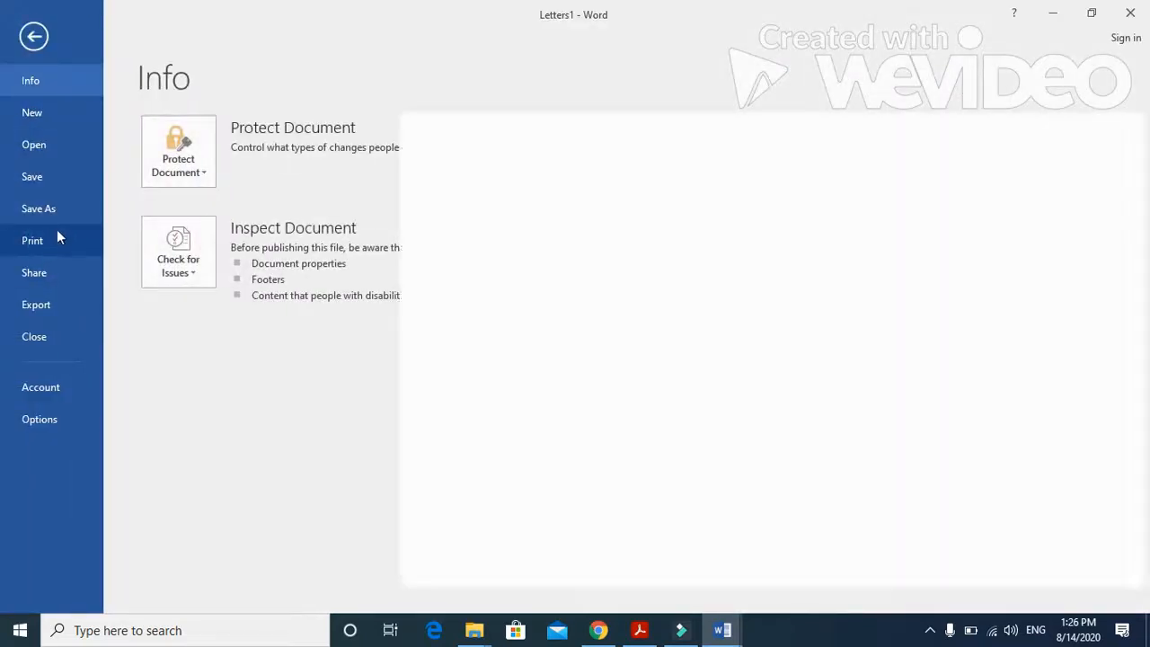
left_click(1131, 13)
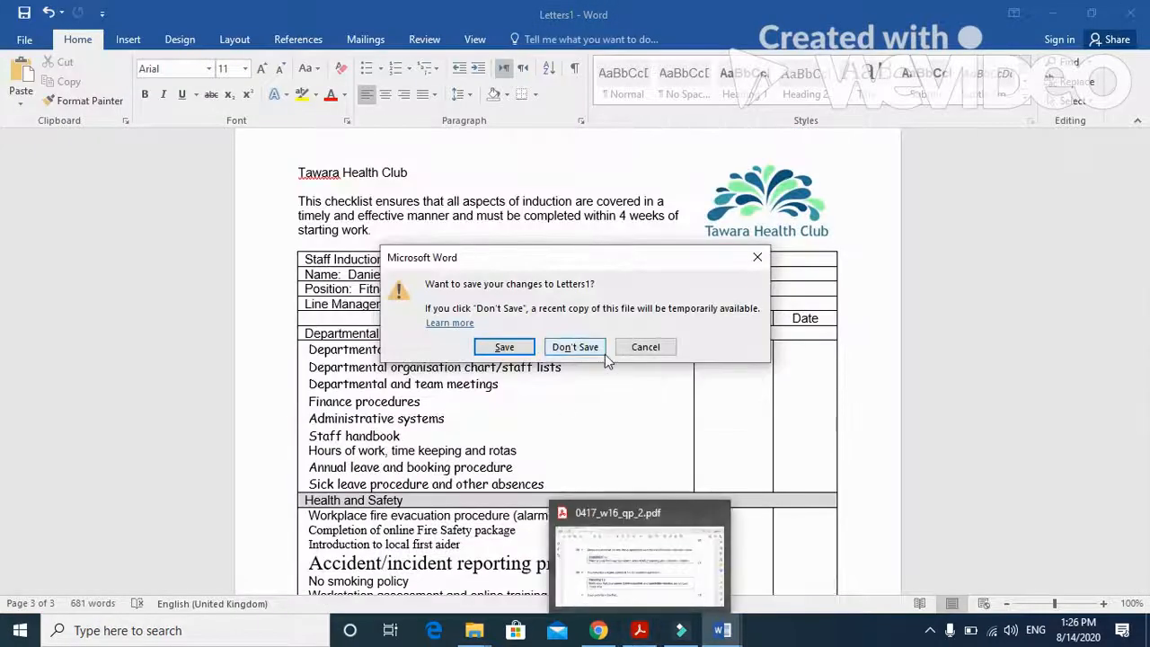
left_click(640, 347)
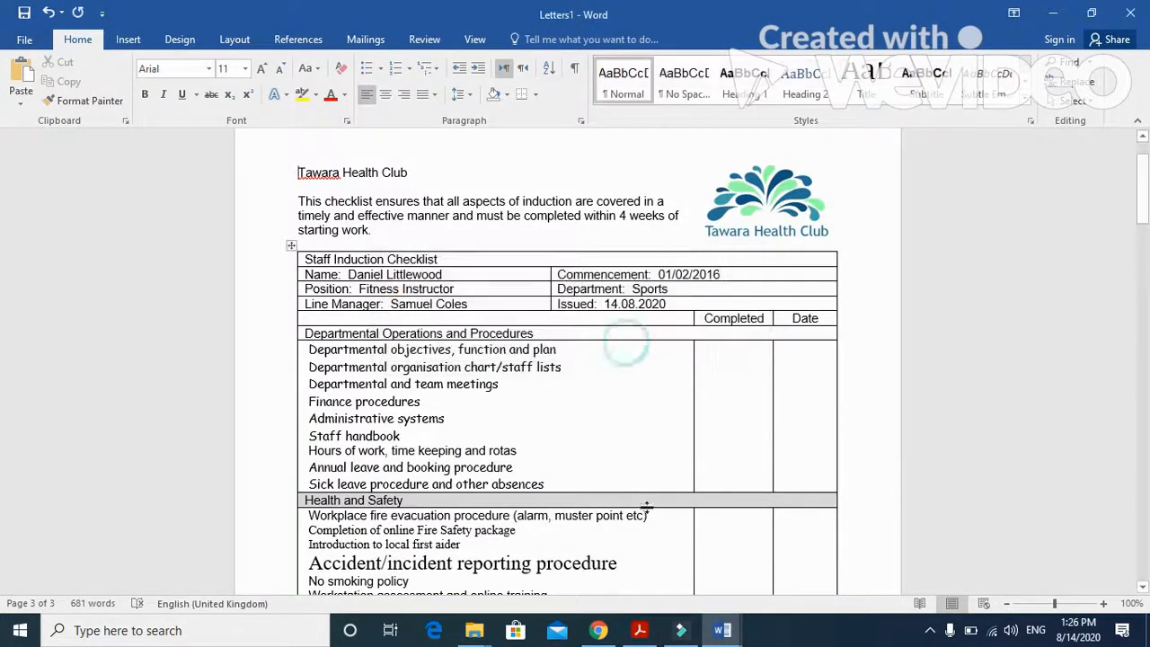
- Switch to the exam paper PDF and read the end of question 29 and question 30 on evaluating the checklist
left_click(640, 630)
scroll(568, 438, "down", 8)
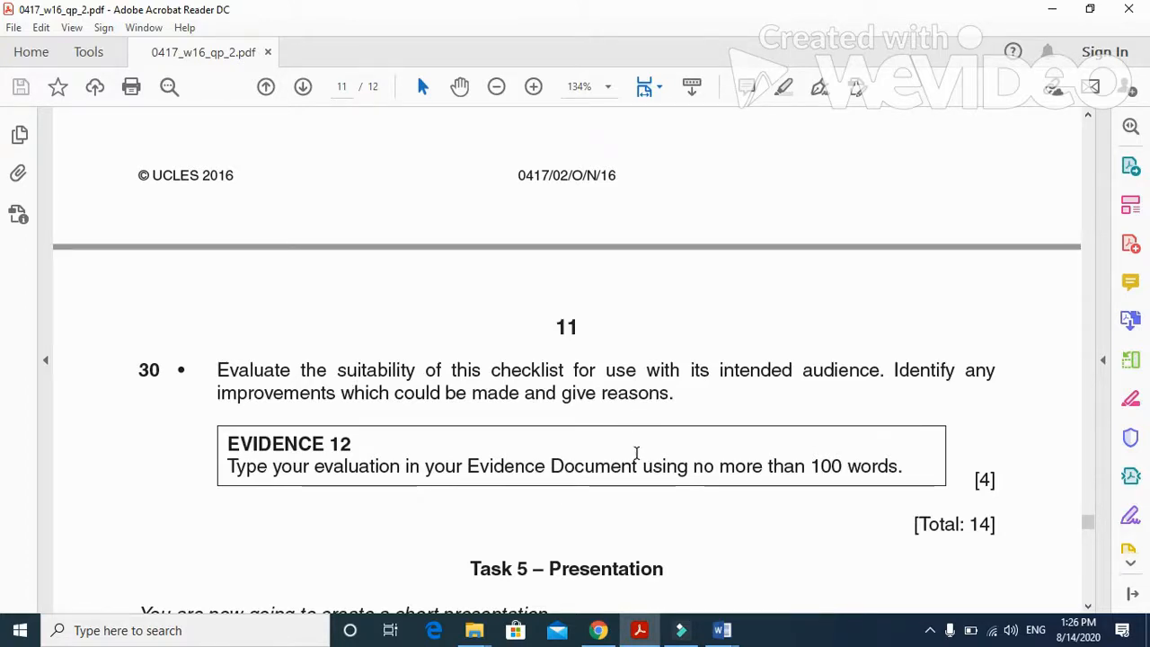
scroll(637, 454, "up", 5)
scroll(637, 457, "down", 3)
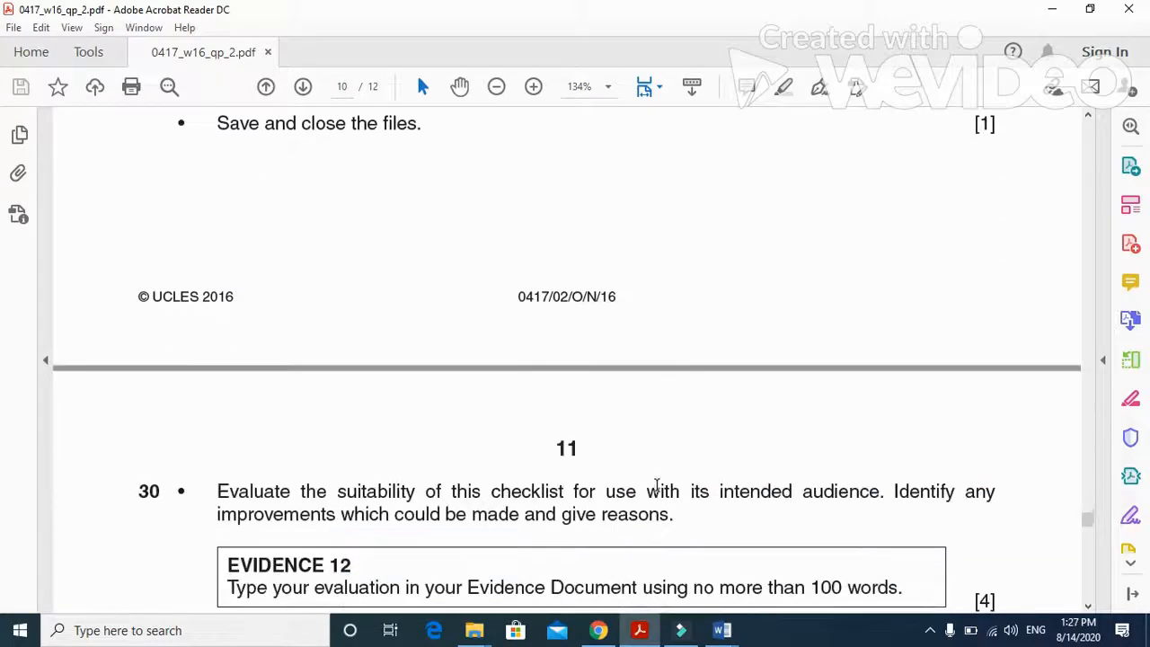
scroll(657, 485, "down", 3)
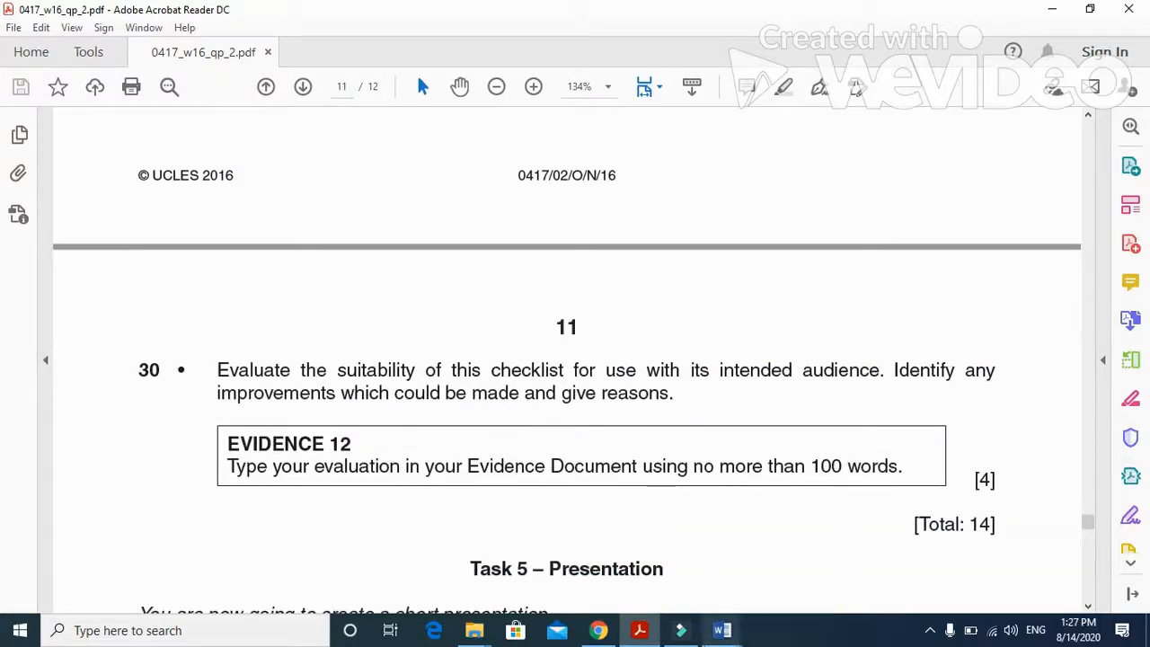
- Close the merged Letters1 document, saving it as "merge letter" in the P2 2016 OCT folder, and return to the exam paper
mouse_move(722, 630)
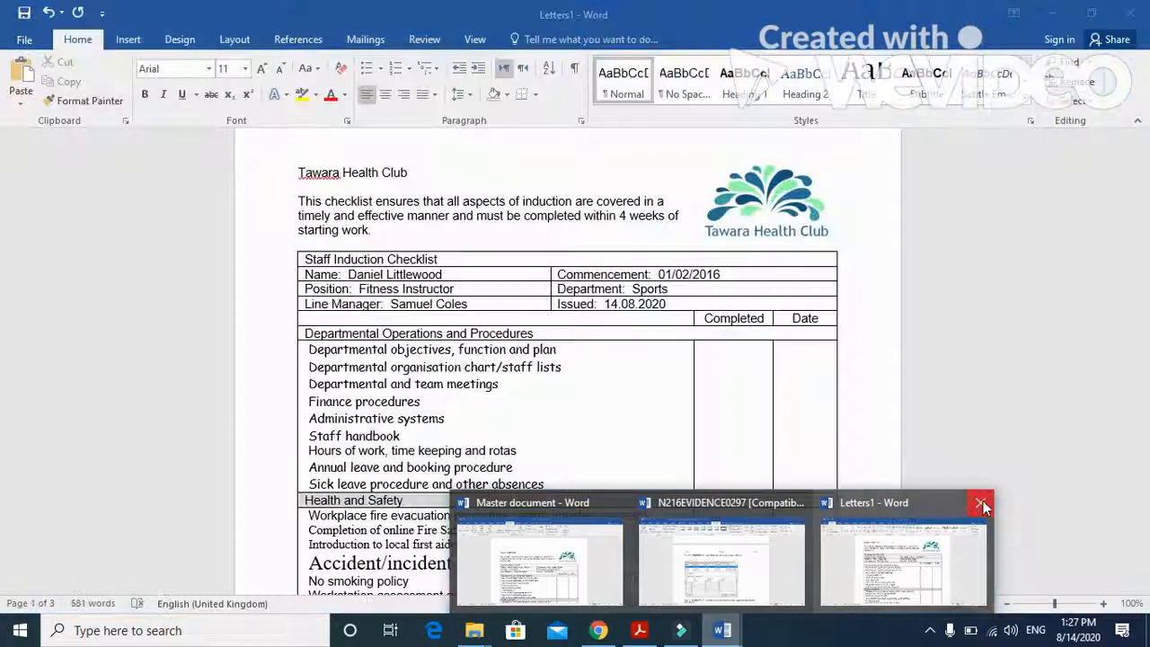
left_click(984, 504)
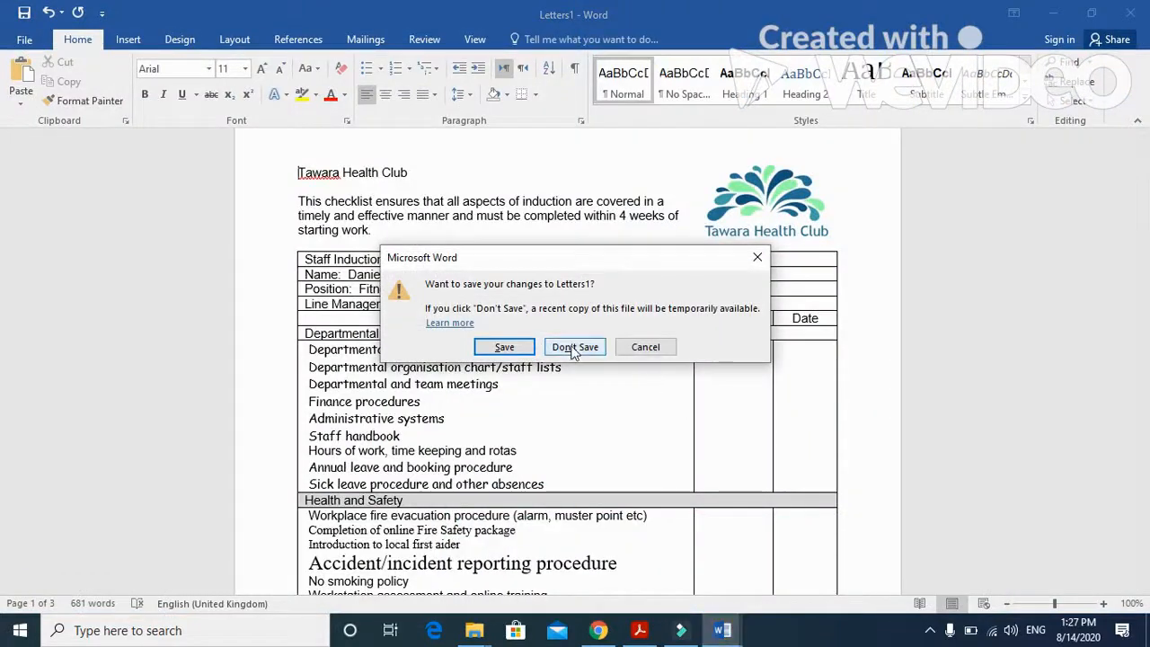
left_click(504, 347)
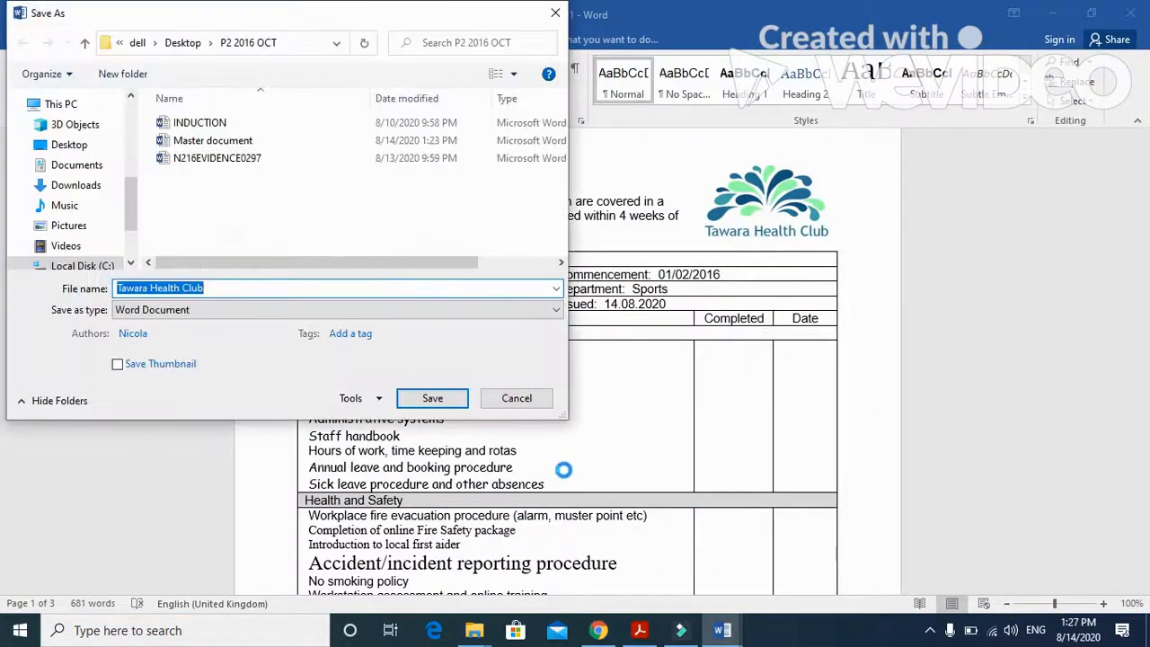
type("merge letter")
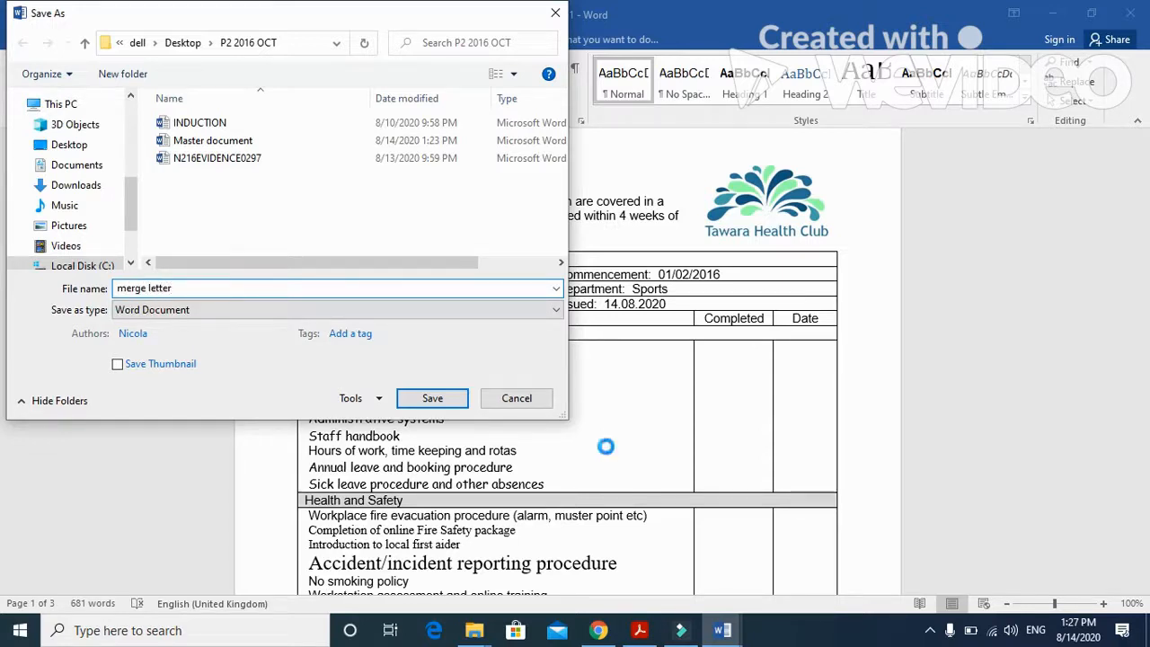
left_click(432, 399)
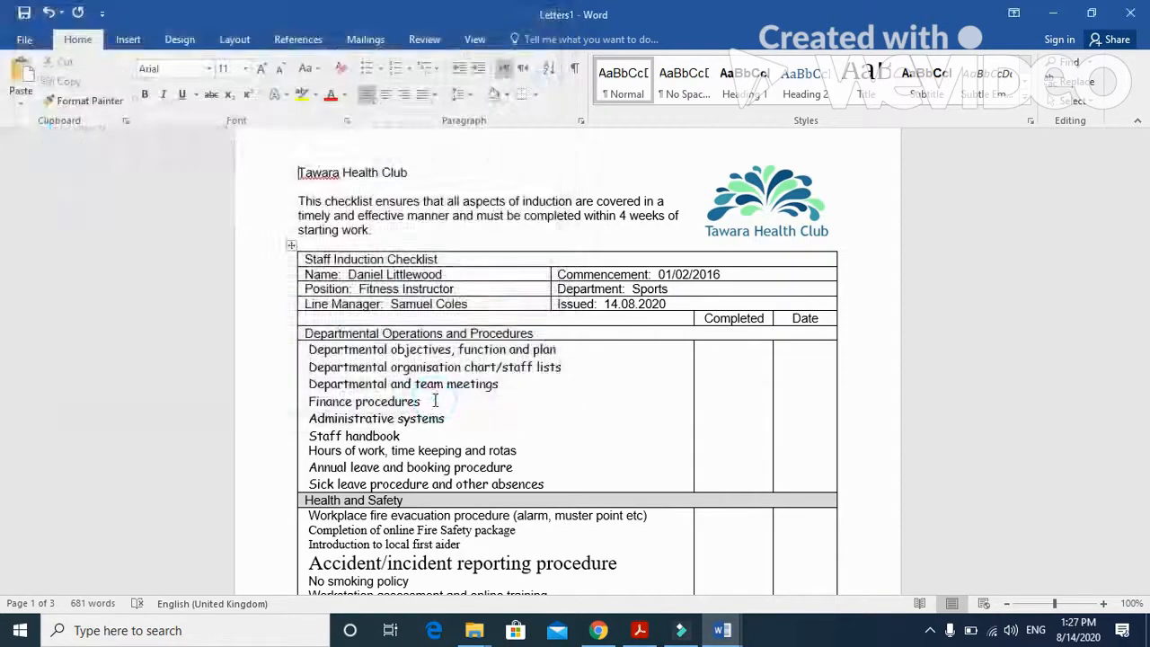
key("alt+Tab")
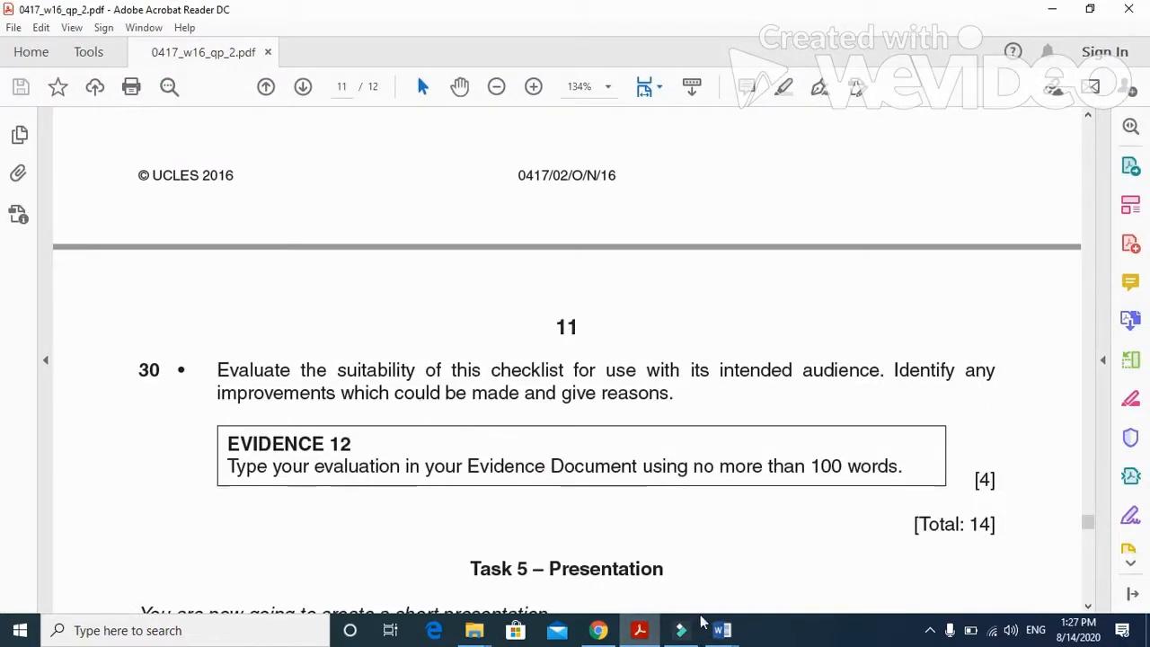
- Switch to the N216EVIDENCE0297 document and add a blank line under the Step 30 - EVIDENCE 12 heading
mouse_move(726, 630)
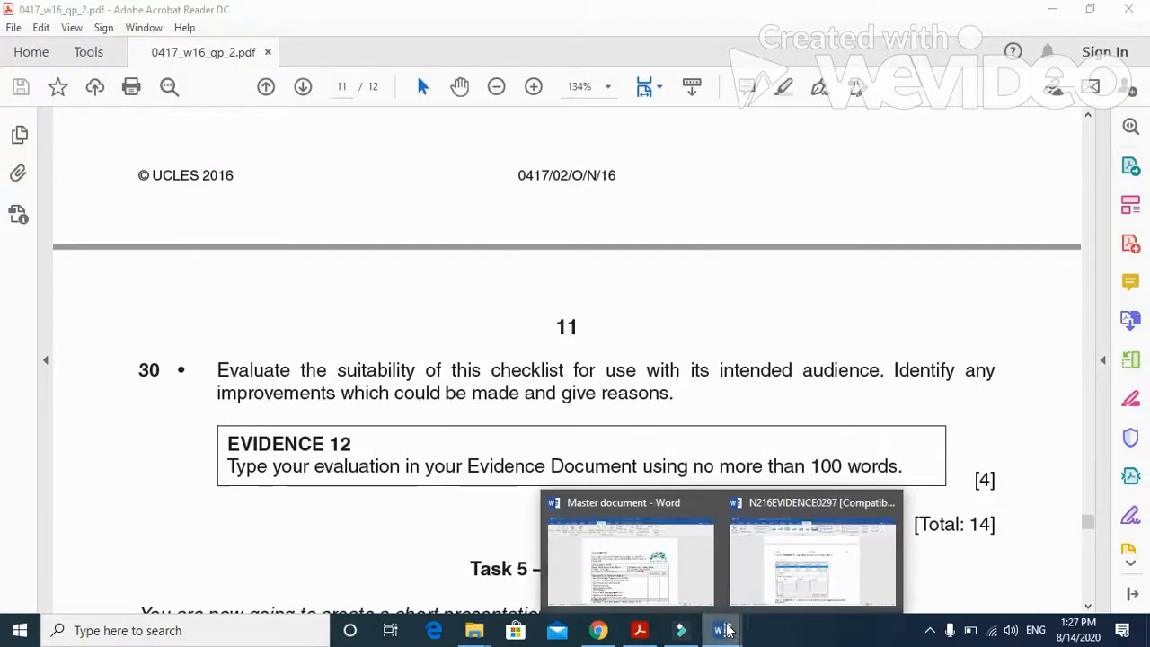
left_click(760, 569)
scroll(558, 441, "down", 3)
scroll(557, 438, "down", 2)
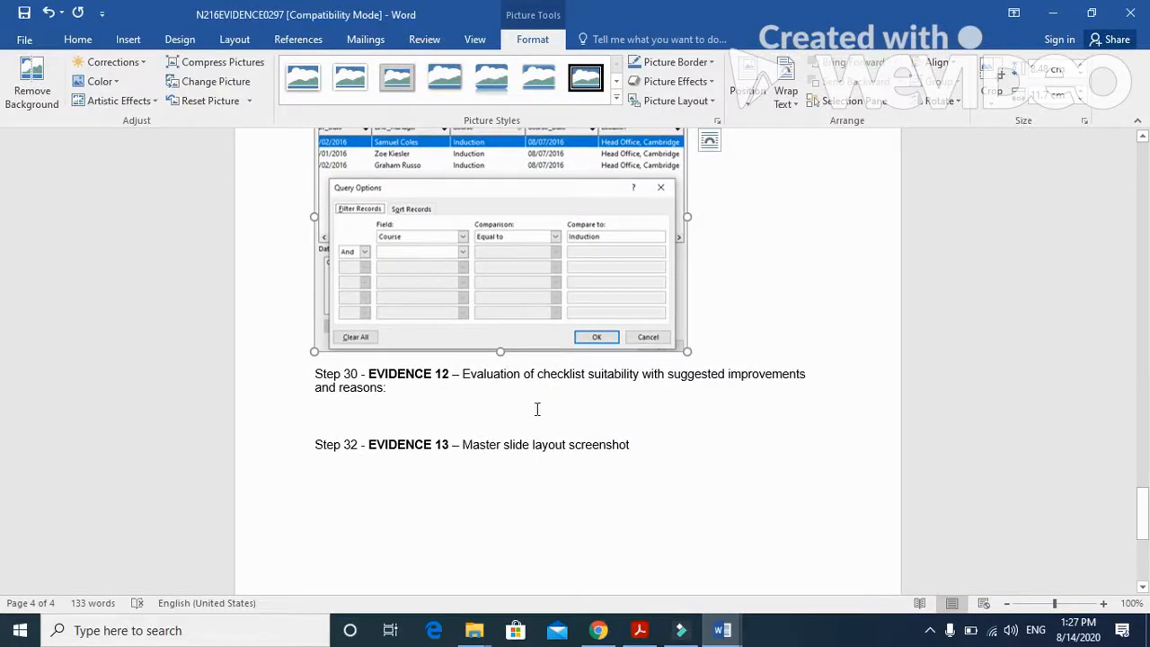
left_click(441, 387)
key("Return")
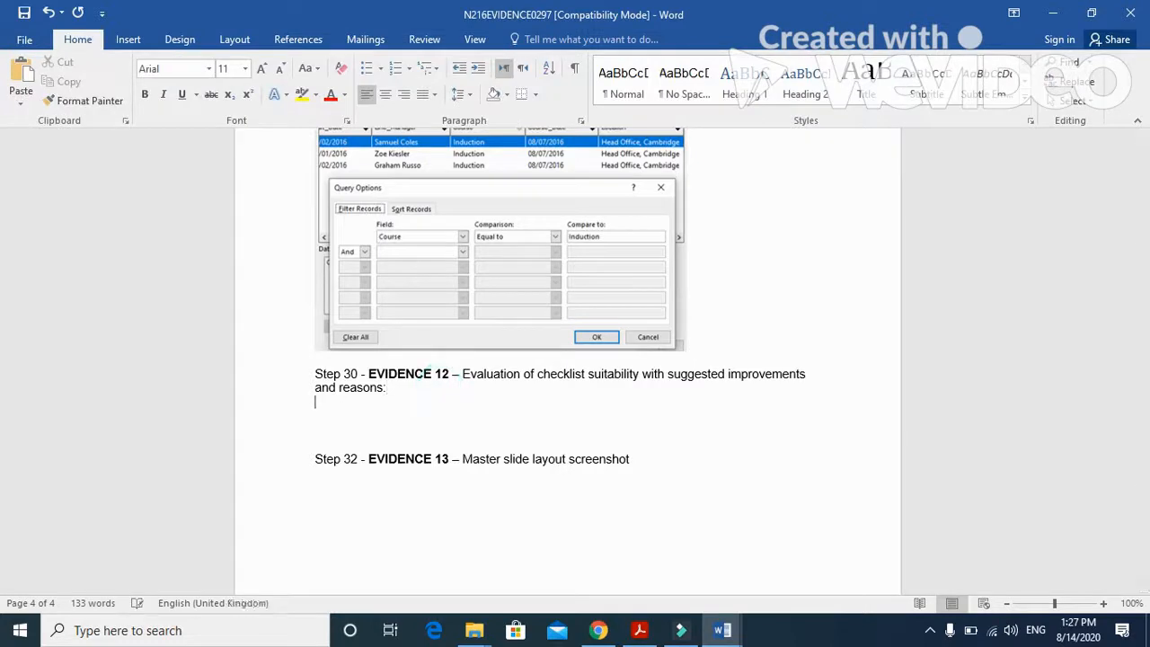
- Switch to the exam paper PDF and reread question 29 on printing, saving and closing the files
left_click(640, 630)
scroll(567, 459, "up", 3)
scroll(566, 460, "up", 2)
- Examine the whole checklist in the Master document for its suitability, layout and inconsistent formatting
mouse_move(723, 630)
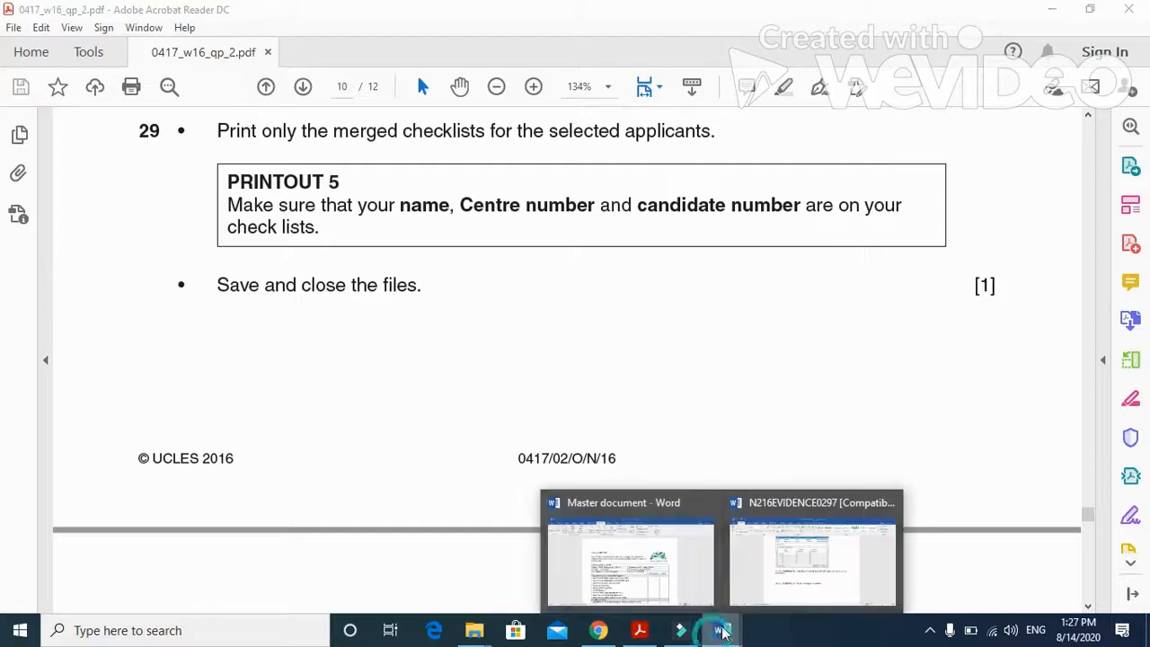
left_click(691, 584)
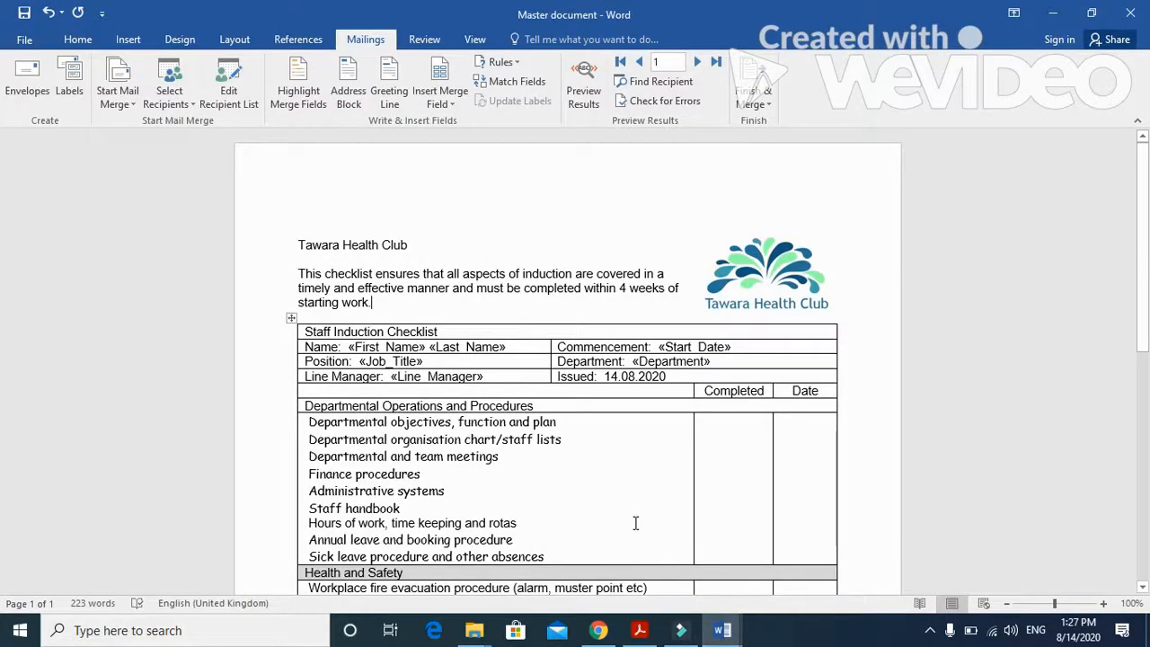
scroll(635, 523, "down", 4)
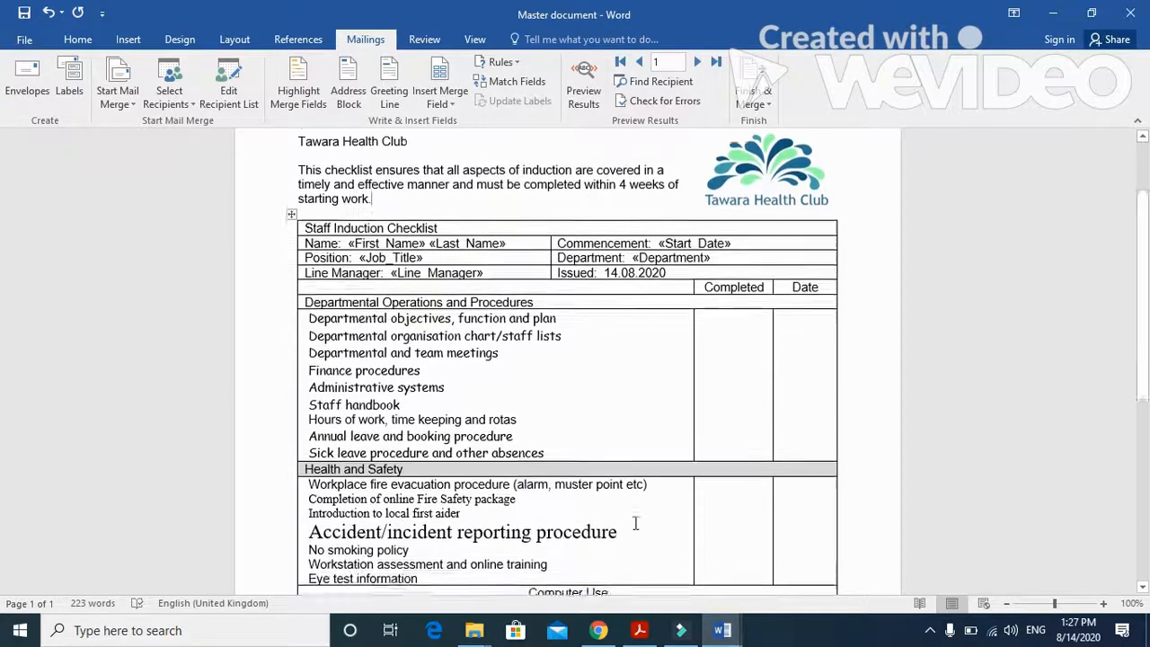
scroll(636, 523, "down", 5)
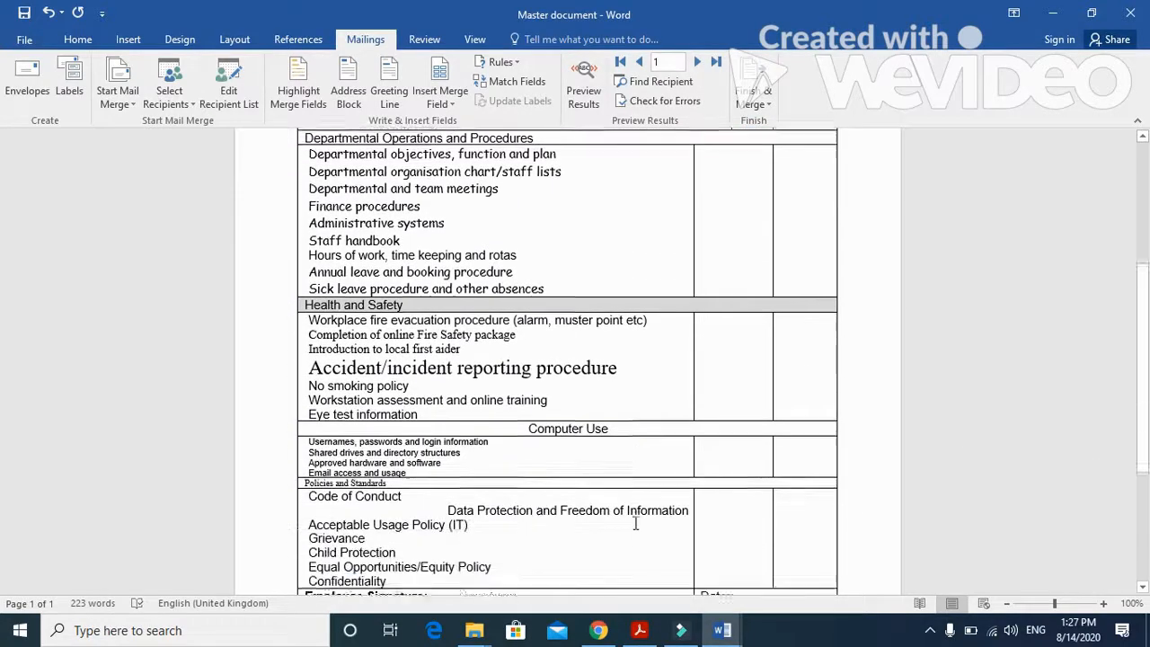
scroll(635, 523, "down", 1)
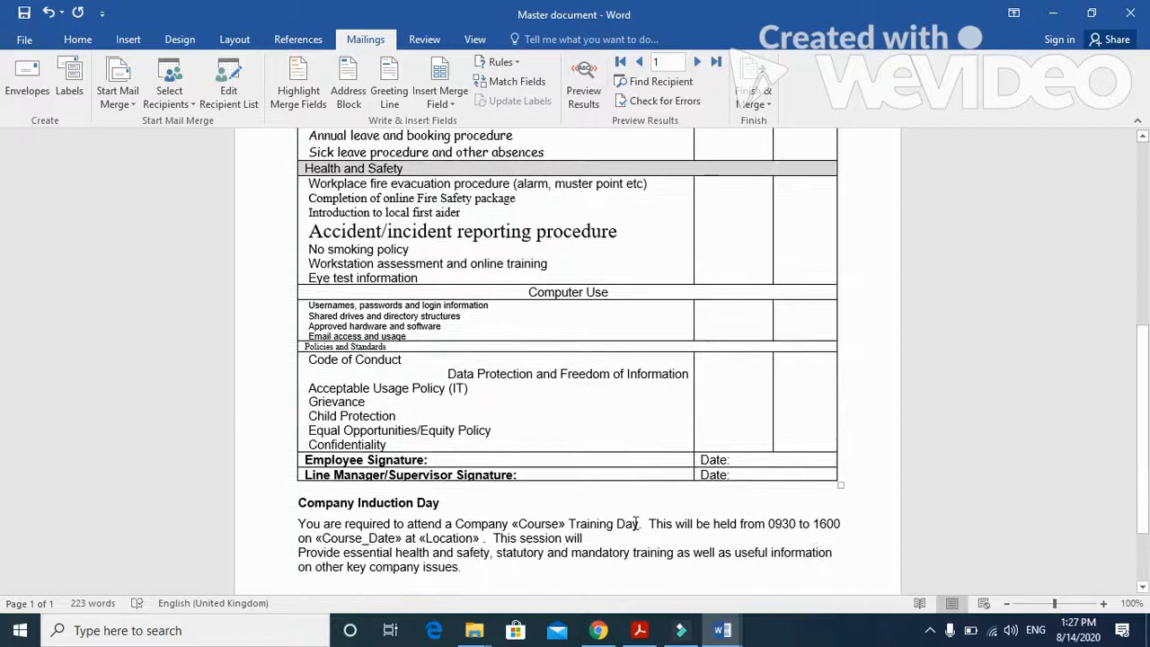
scroll(635, 530, "down", 2)
scroll(635, 535, "up", 3)
scroll(635, 535, "up", 3)
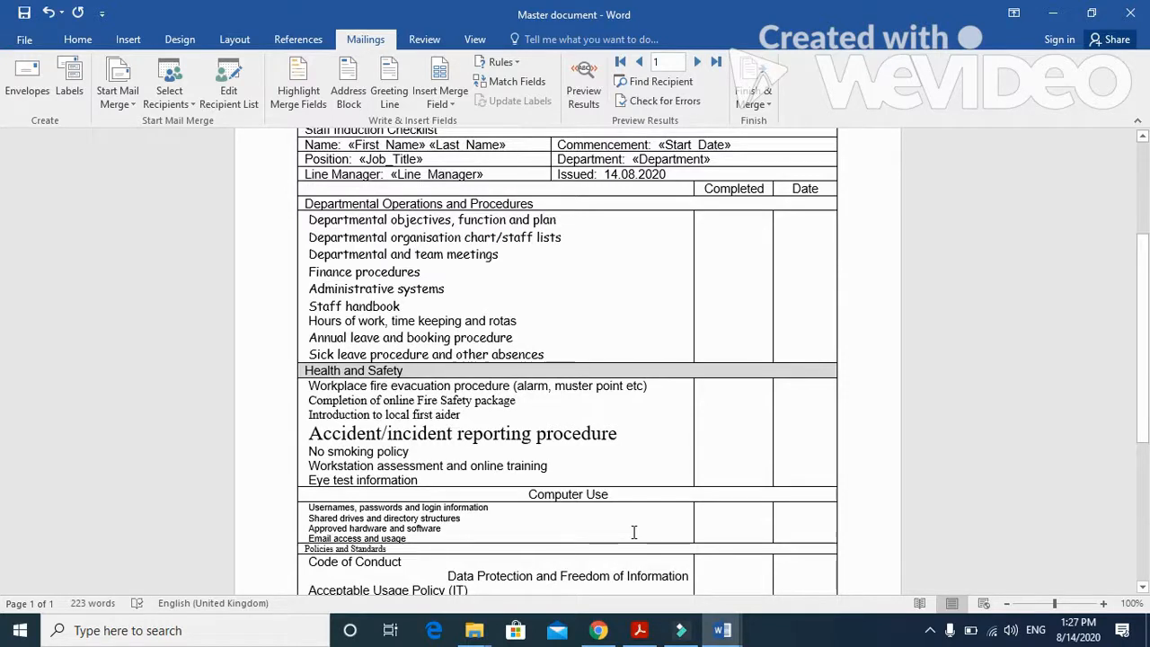
scroll(633, 532, "up", 1)
scroll(634, 533, "up", 2)
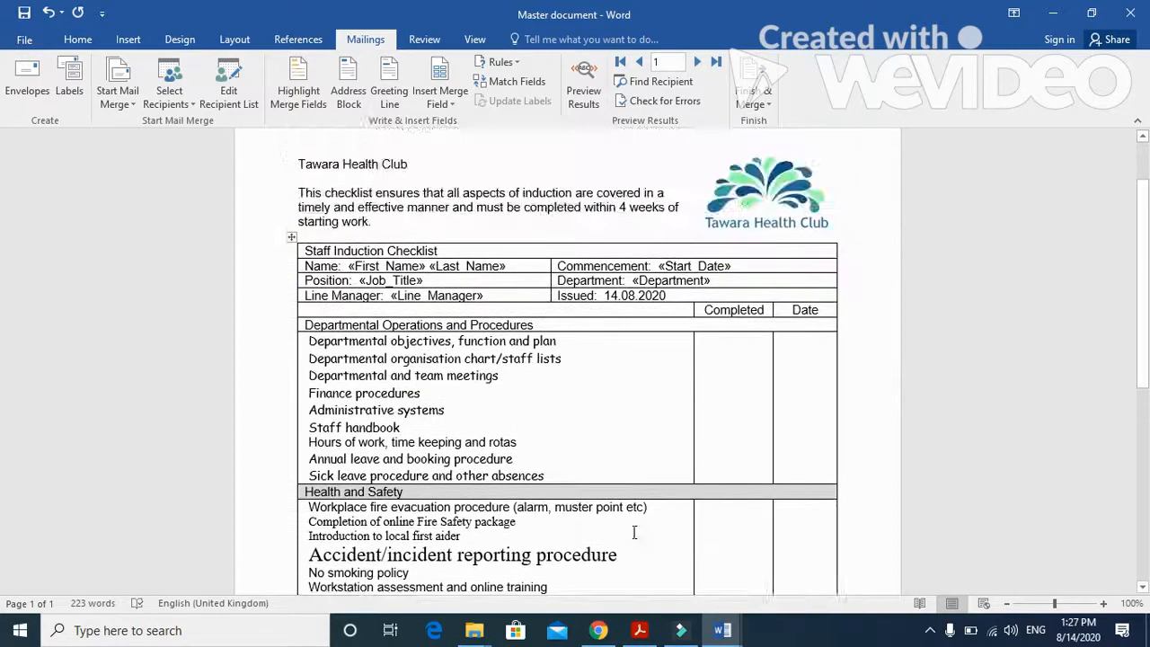
scroll(638, 530, "up", 1)
scroll(646, 536, "down", 5)
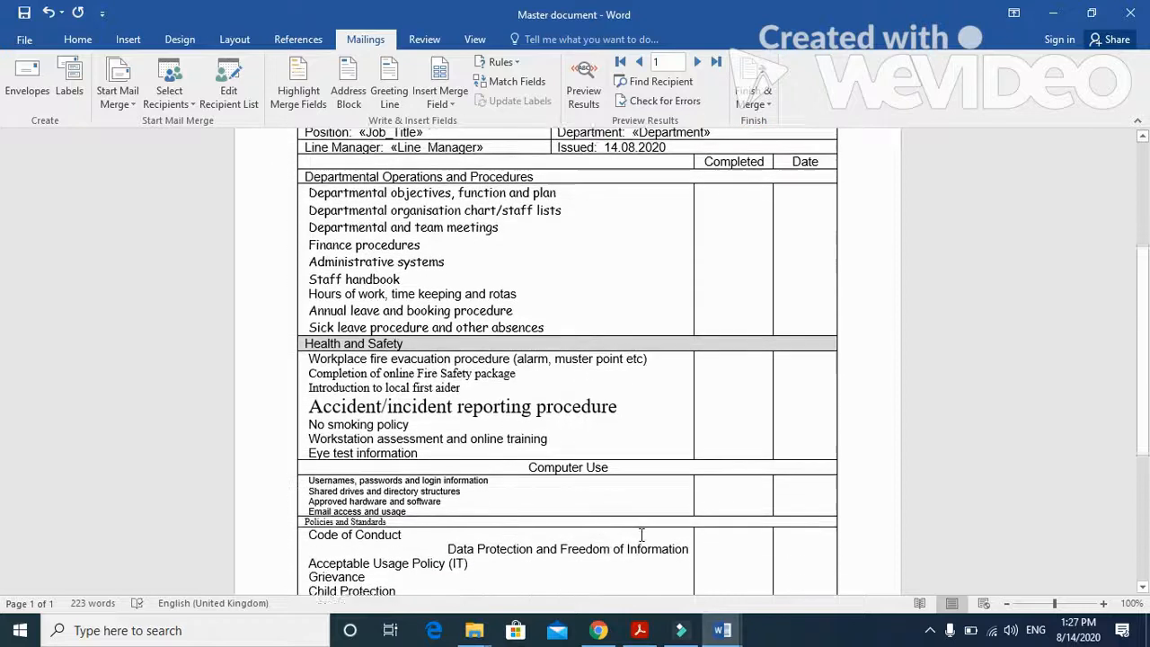
scroll(642, 536, "down", 2)
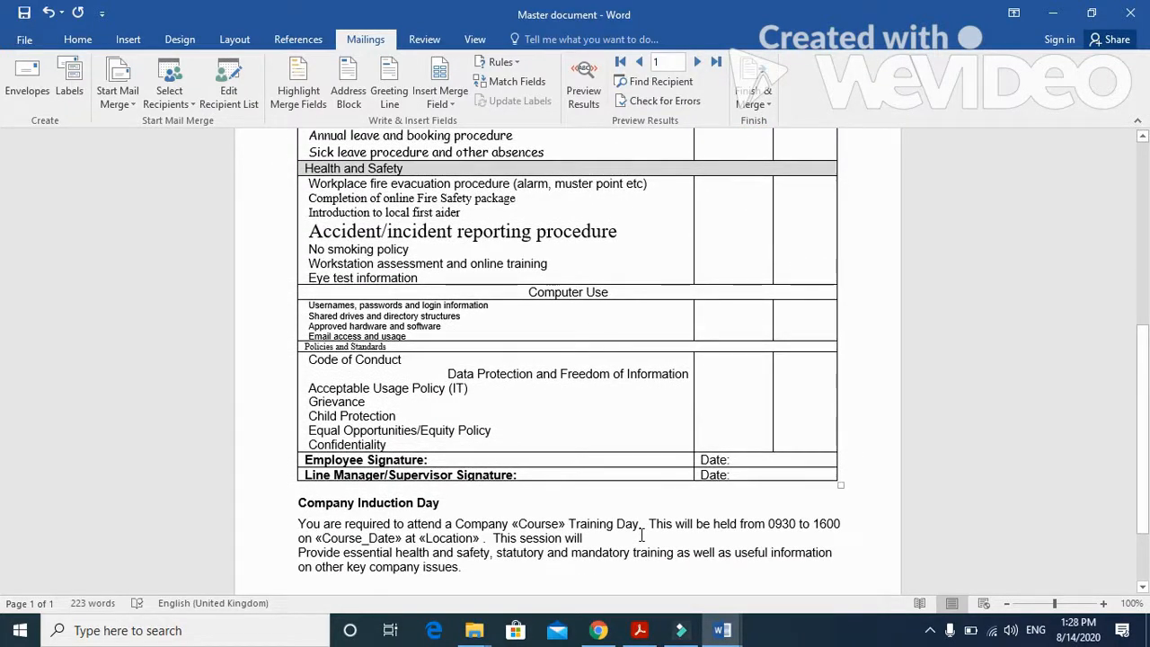
scroll(641, 536, "down", 1)
scroll(641, 536, "down", 2)
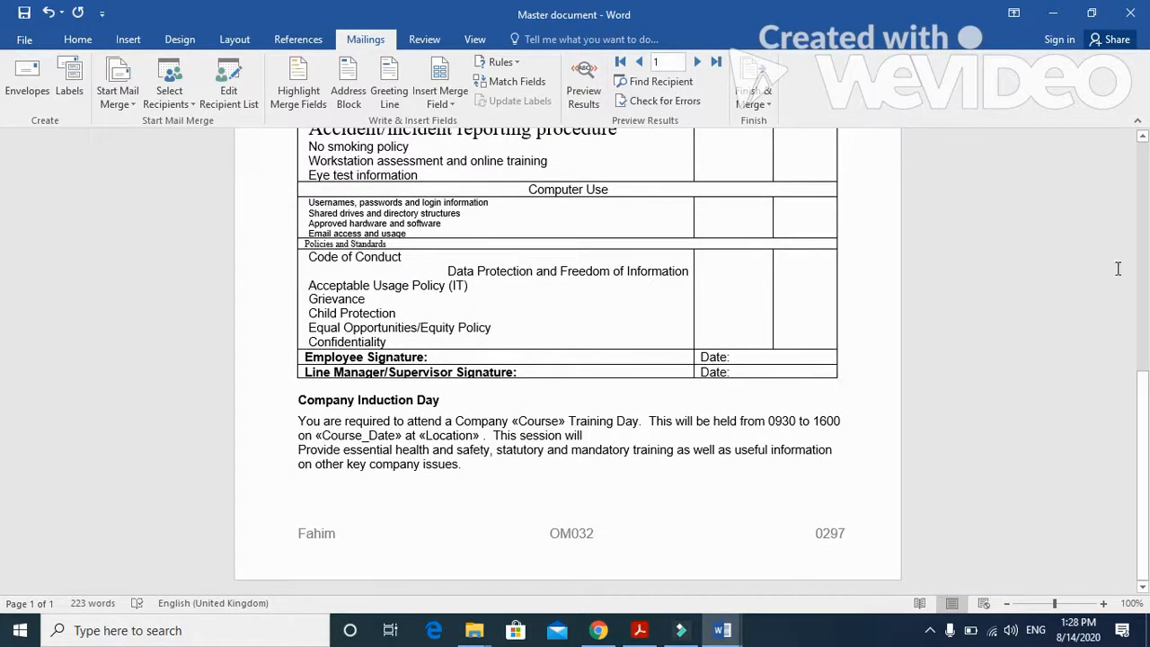
- Save the Master document and minimise its window
left_click(27, 15)
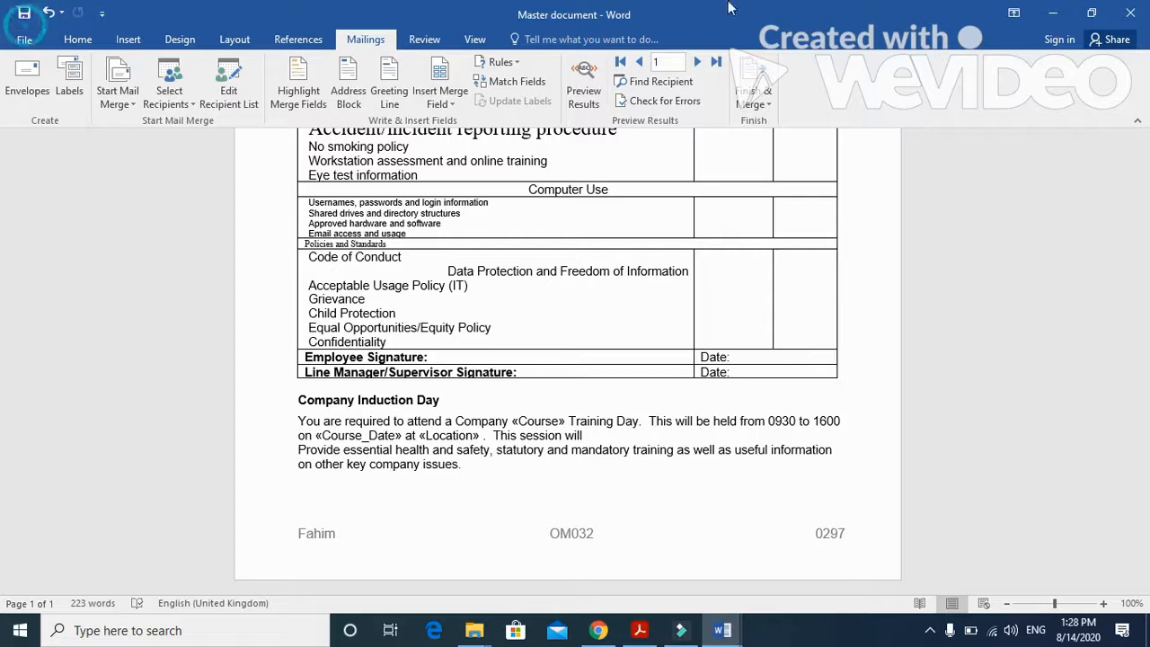
left_click(1052, 13)
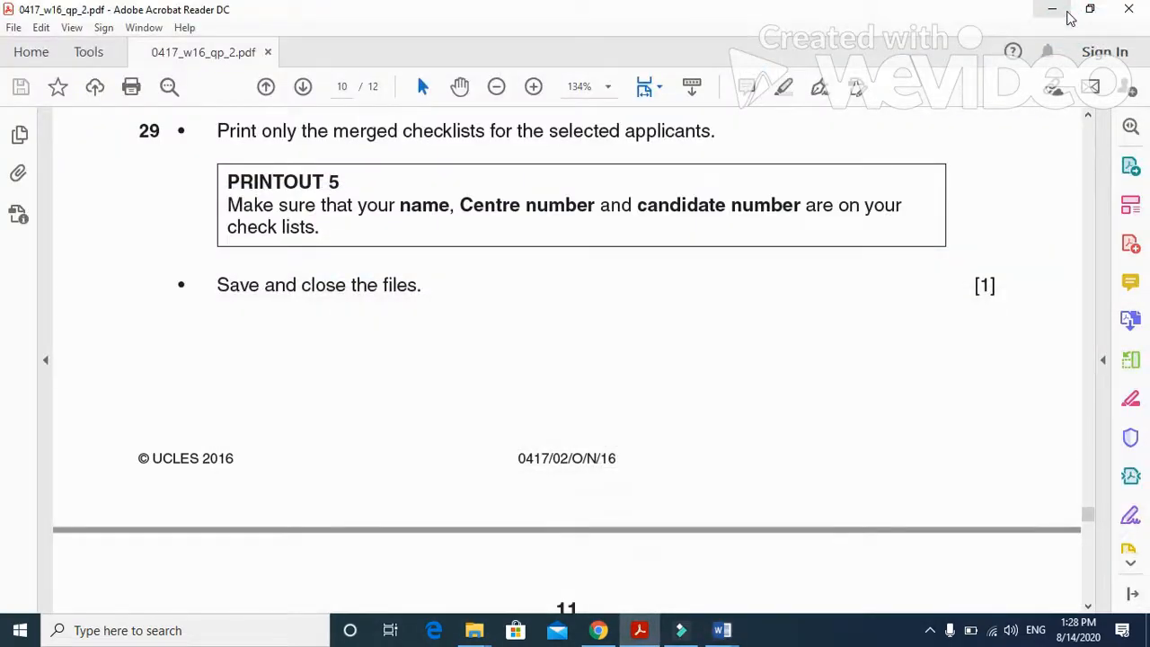
- Switch to the N216EVIDENCE0297 document and start a numbered list under the EVIDENCE 12 heading with "Why it is suitable for audience"
mouse_move(725, 631)
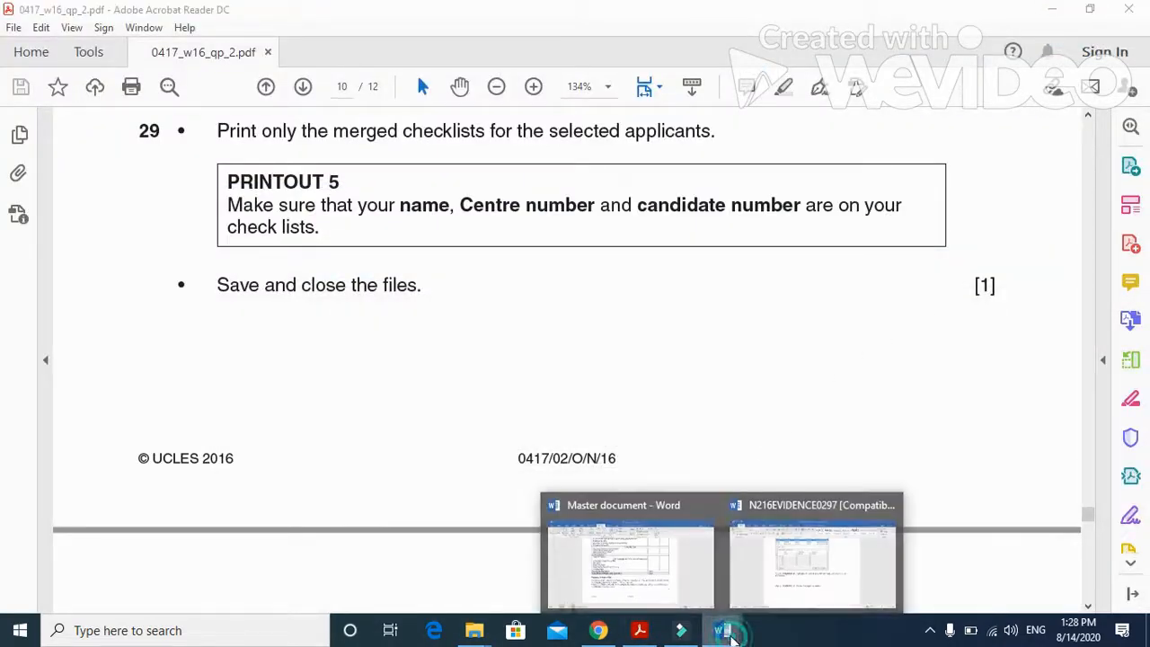
left_click(778, 562)
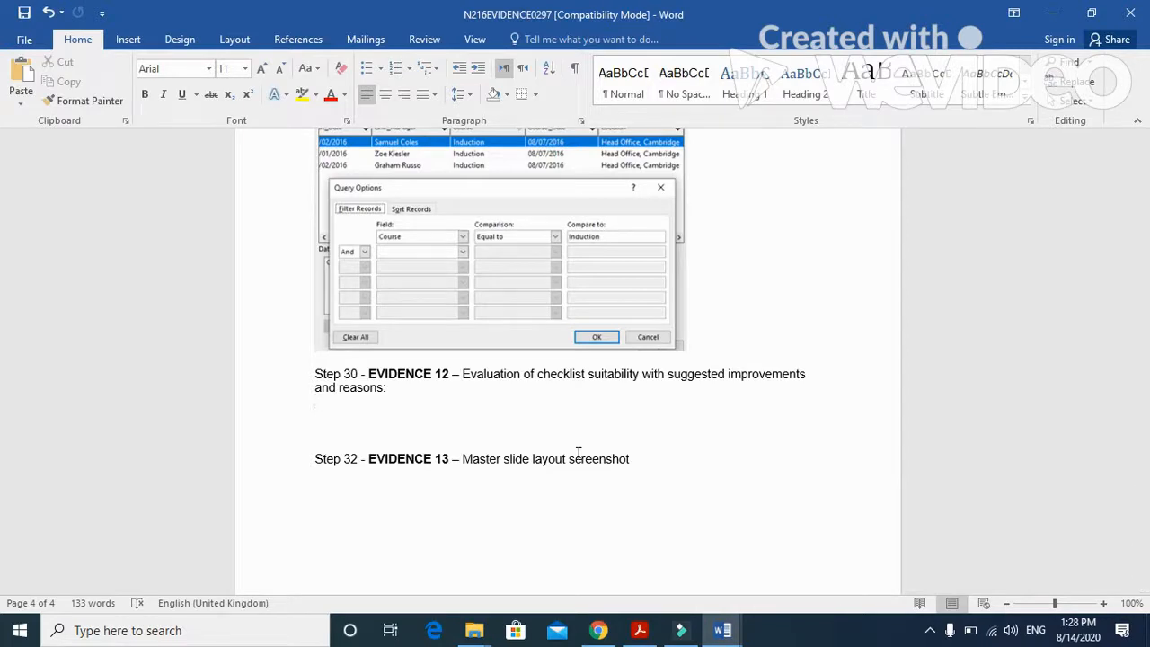
key("Return")
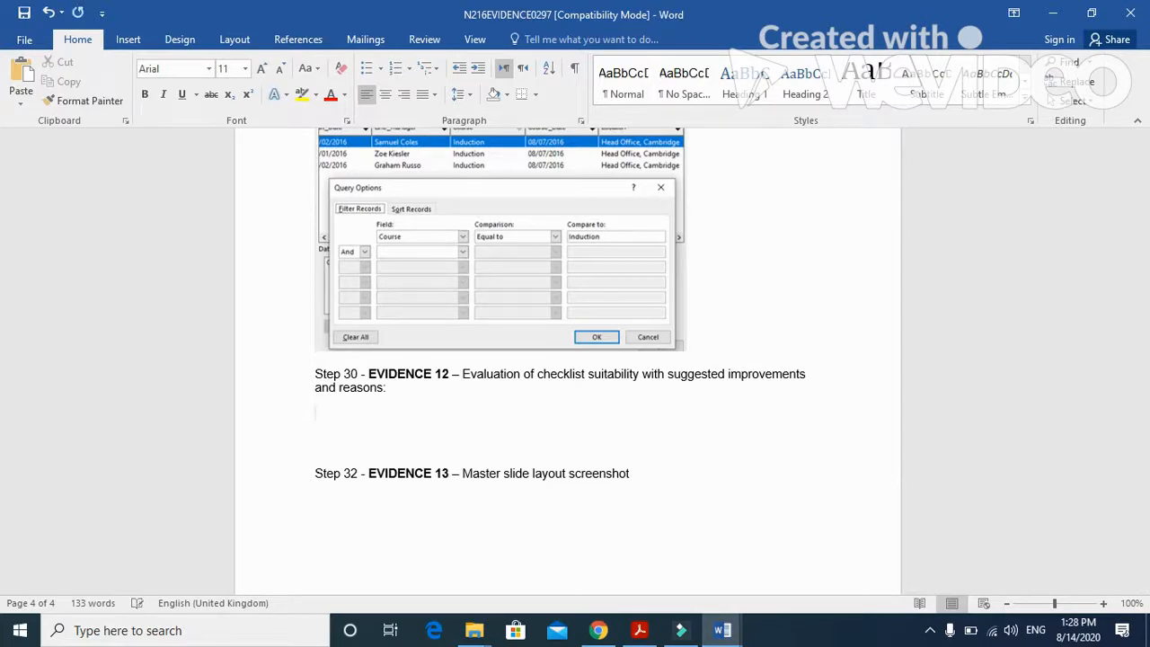
type("1- ")
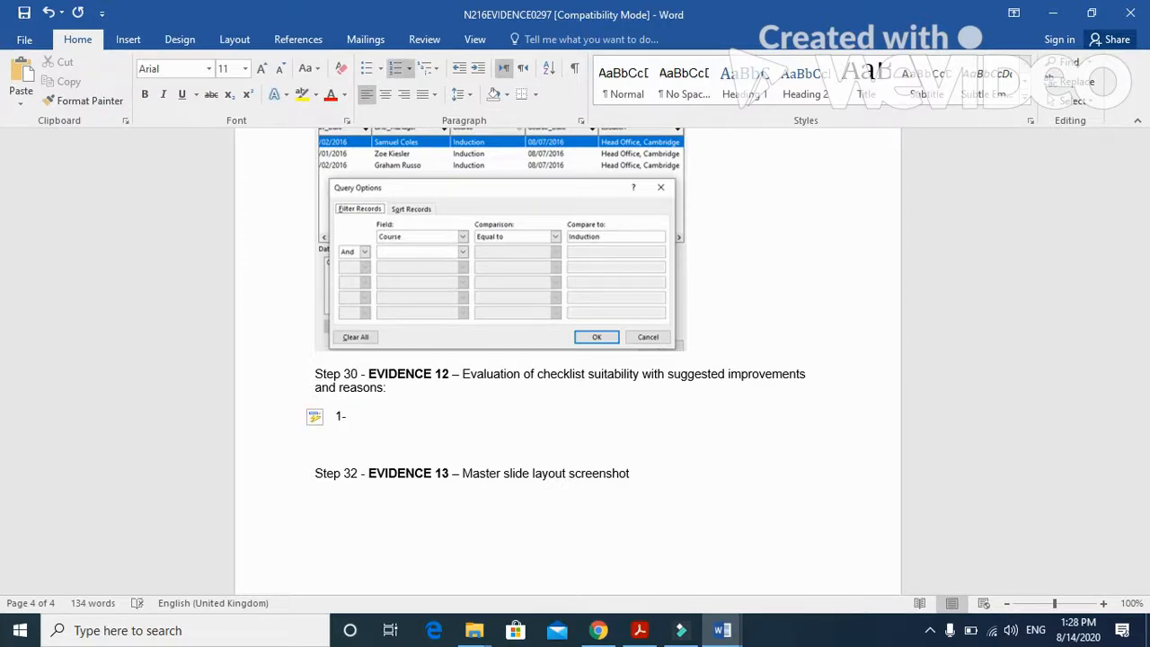
type("why it is suitable for audience")
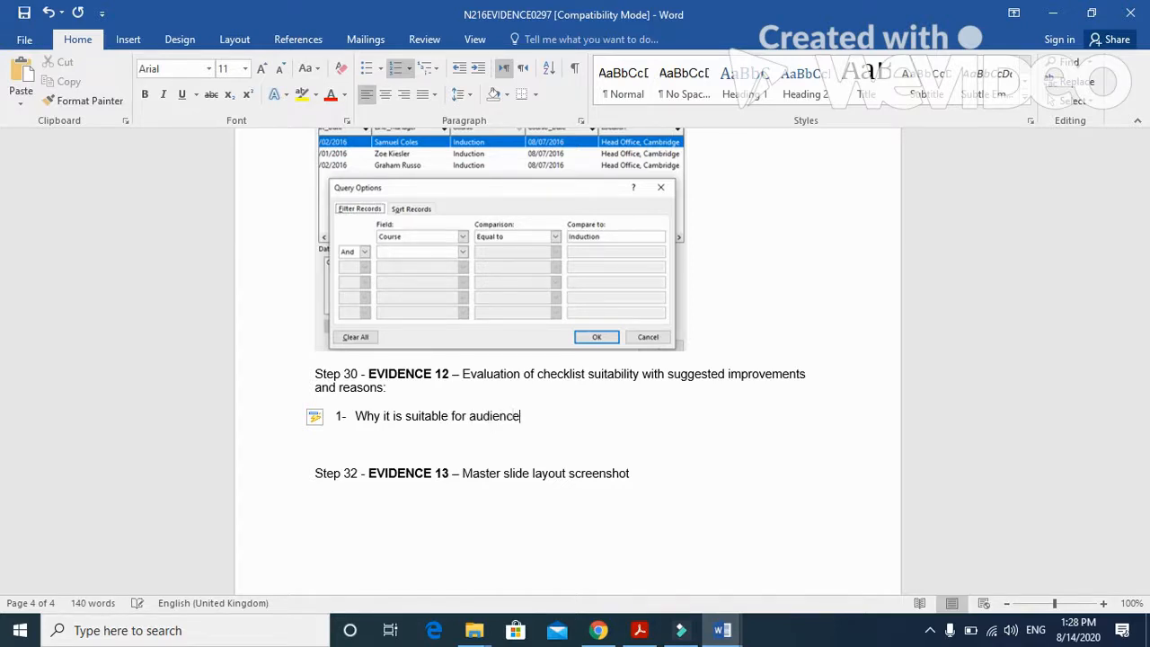
- Add "Why it is not suitable for audience" as the second item of the numbered list
key("Return")
type("Why ")
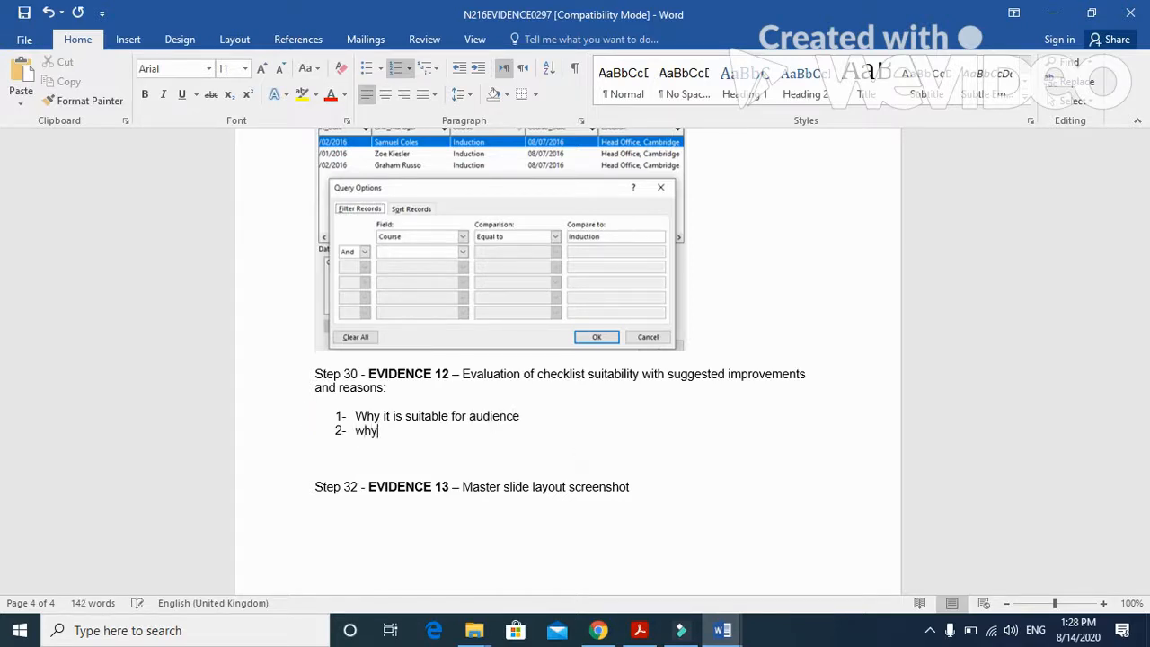
type("it is not suitable for audience")
- Add "An improvement" as the third item of the numbered list
key("Return")
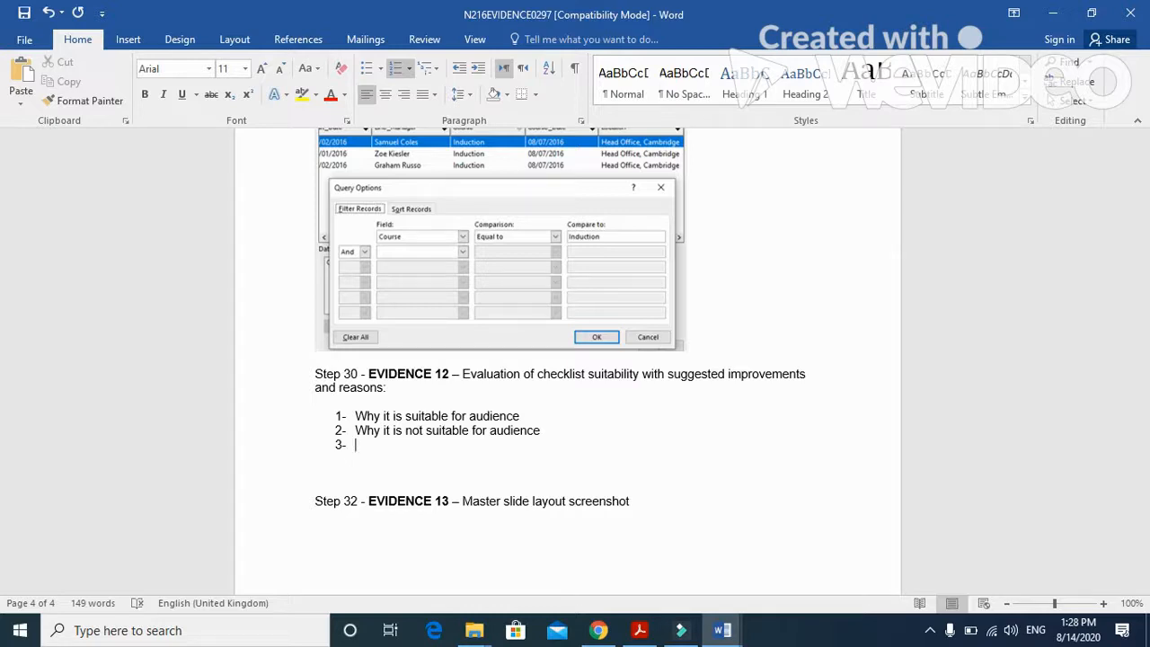
type("An improvement")
- Add "Reason for improvement" as the fourth list item and end the numbering on the line below it
key("Return")
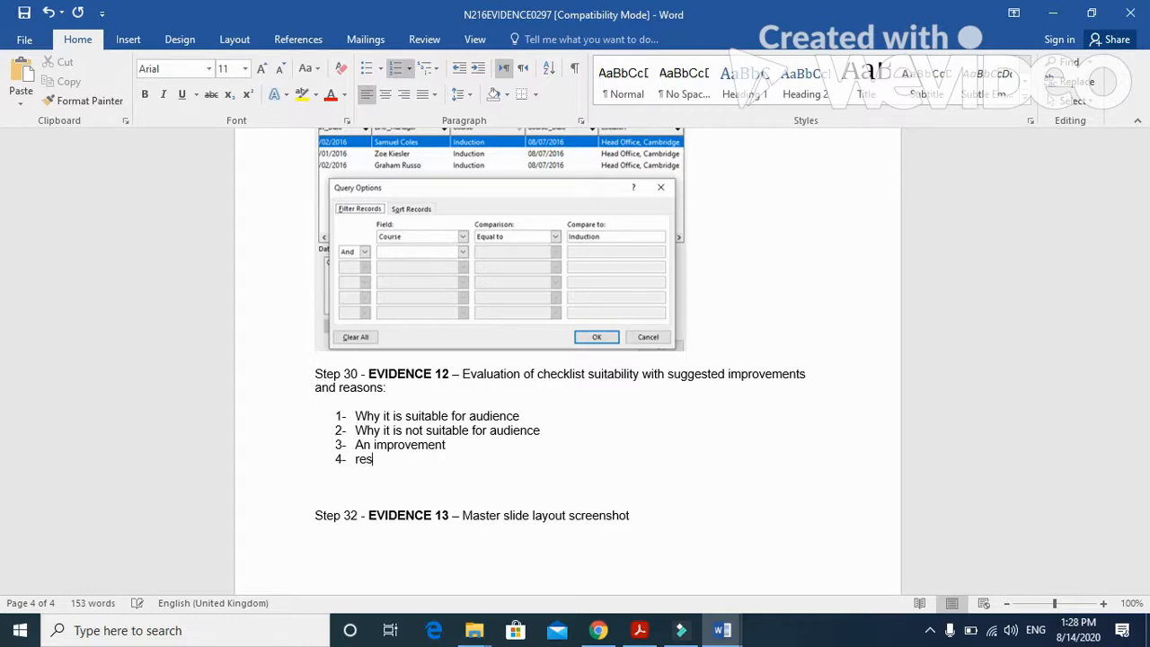
type("reason ")
type("for umo")
key("BackSpace")
key("BackSpace")
key("BackSpace")
key("BackSpace")
key("BackSpace")
key("BackSpace")
type("omprob")
key("BackSpace")
type("ve")
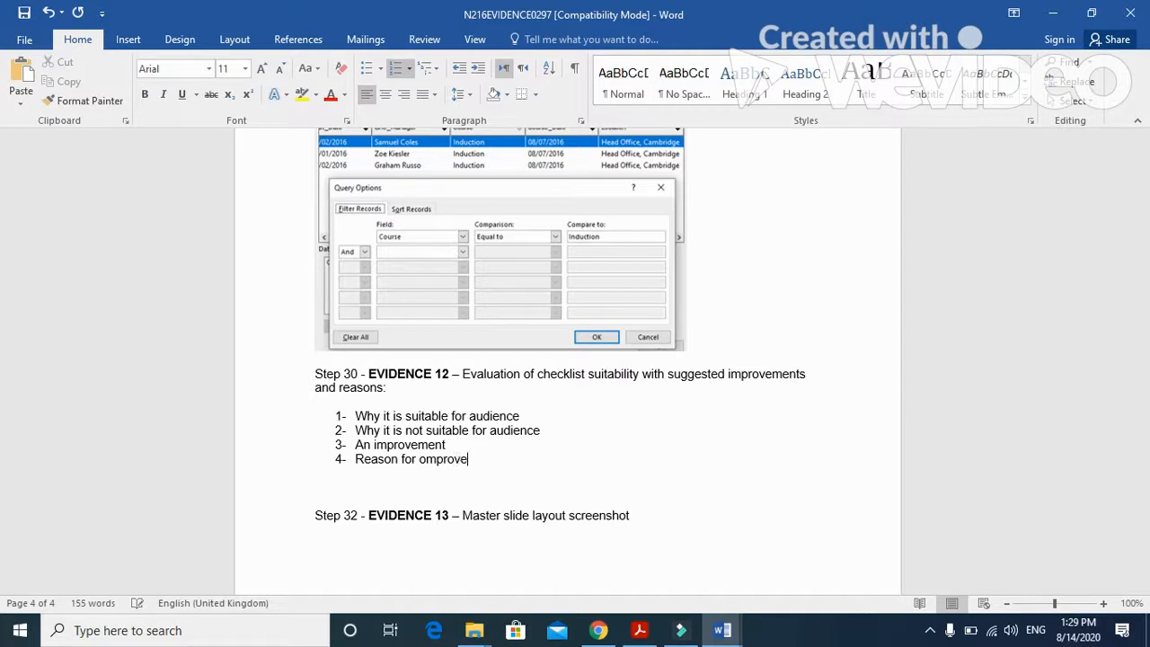
type("ment")
left_click(428, 458)
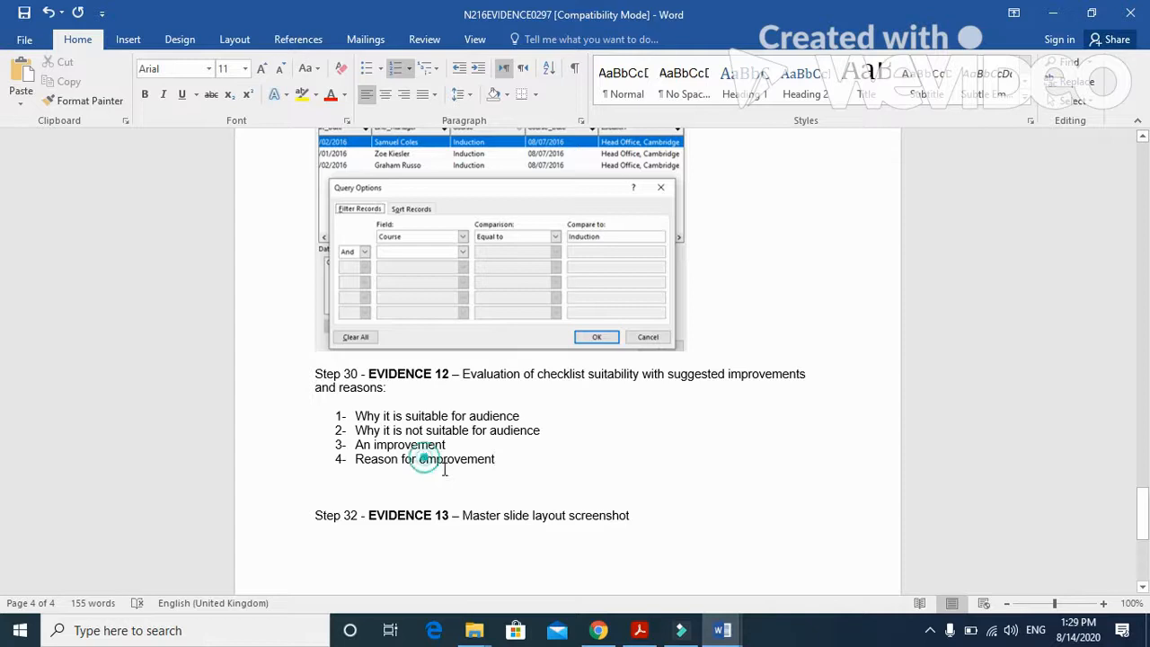
key("BackSpace")
type("i")
left_click(518, 459)
key("Return")
key("BackSpace")
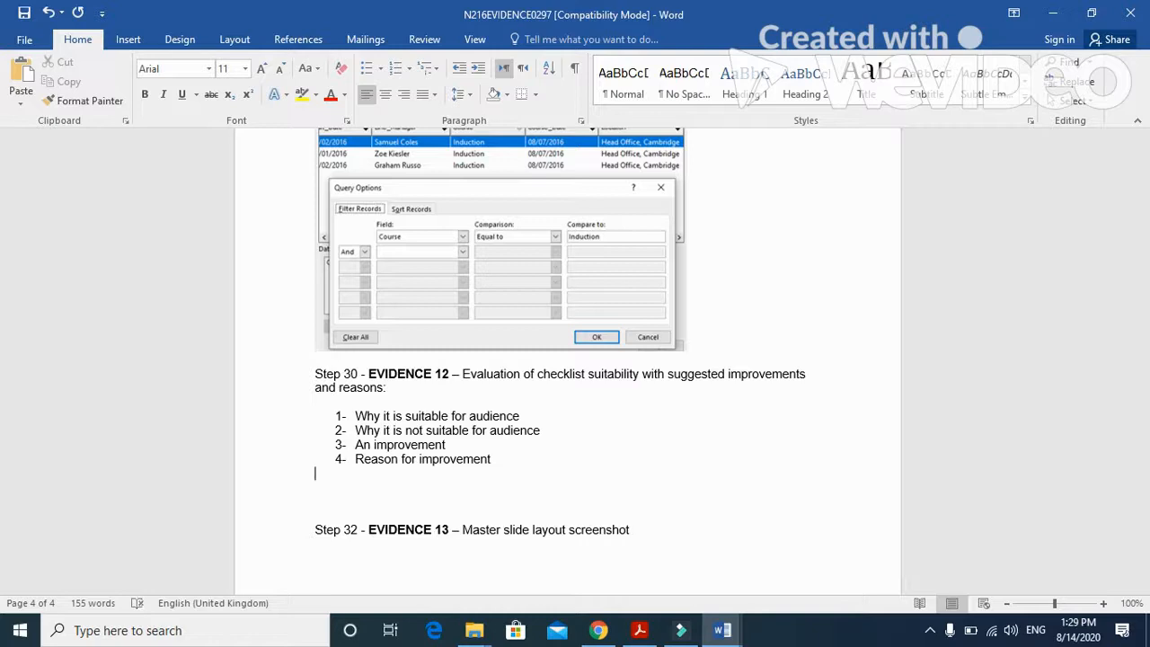
- Leave a blank line below the numbered list and write the evaluation point "Personalised to individual"
key("Return")
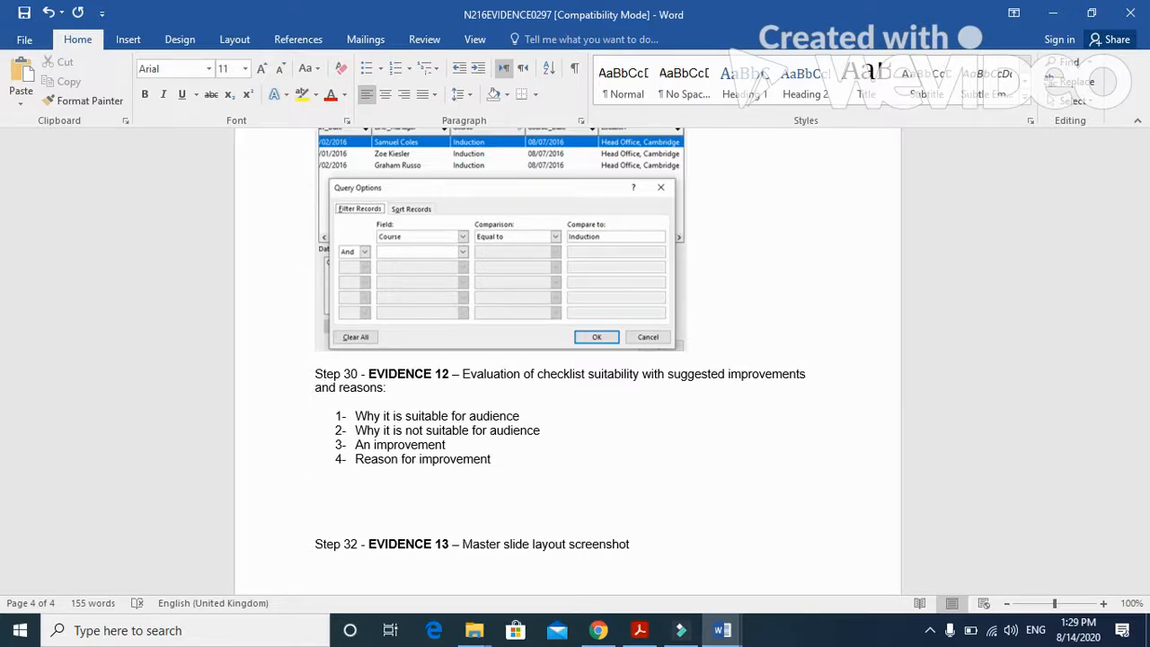
type("pers")
type("lised to indi")
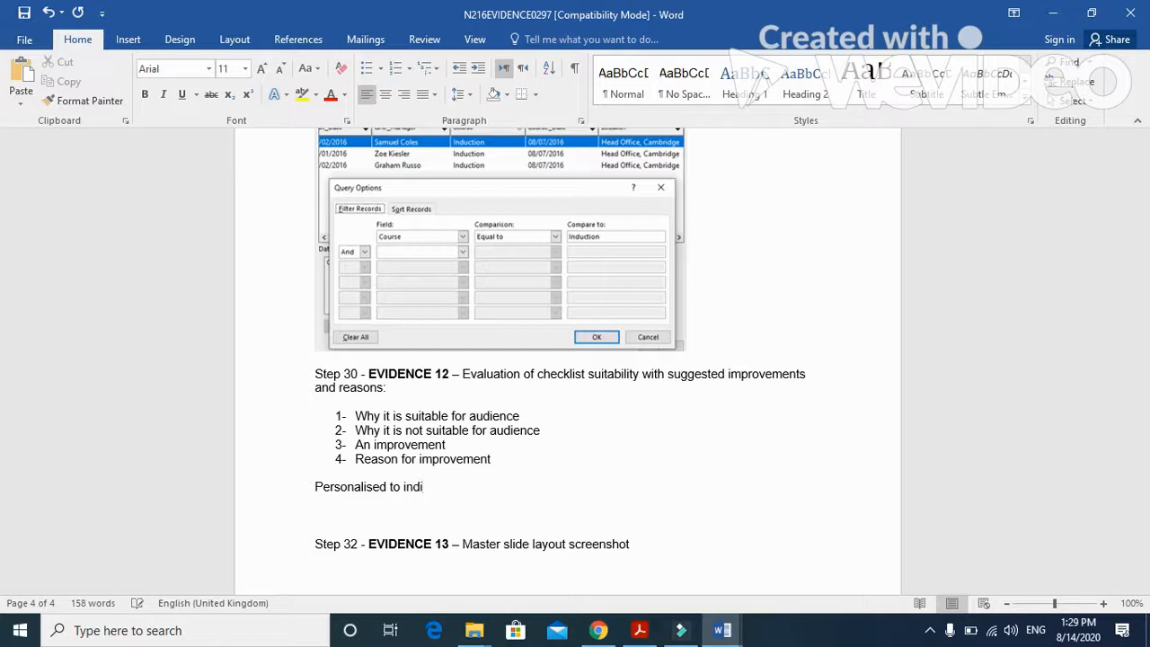
type("vidual")
- Add the line "Emboldening, shading, bullets to make easier to read" to the evaluation points
key("Return")
type("emboldening ")
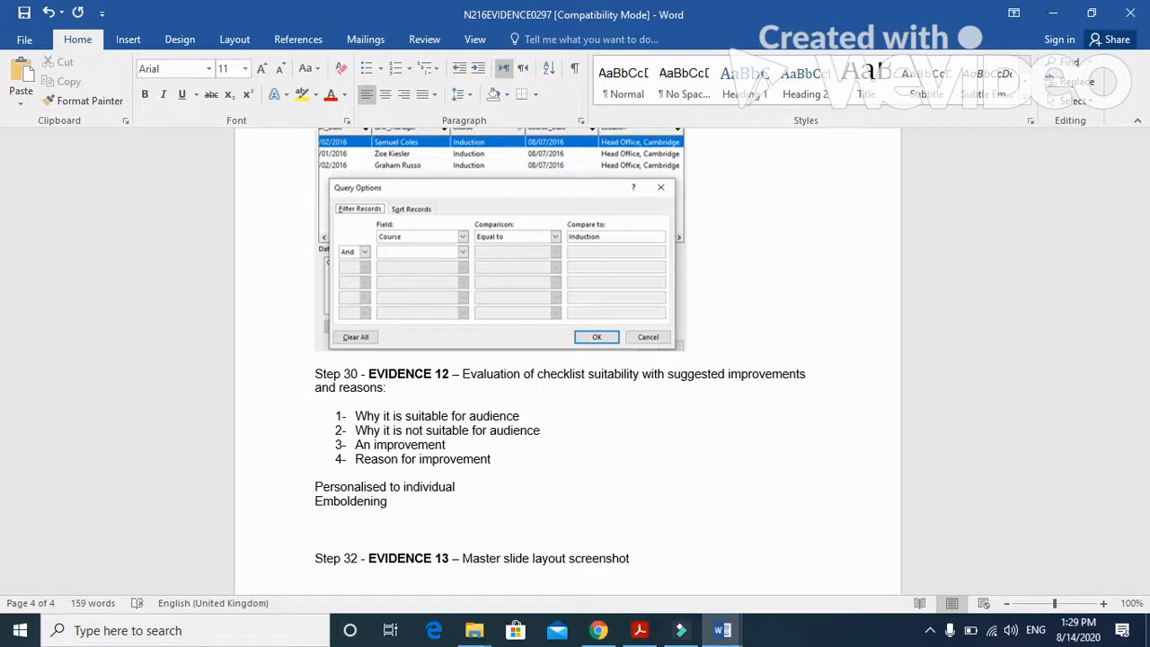
type(", shading, bellets")
key("BackSpace")
key("BackSpace")
key("BackSpace")
key("BackSpace")
key("BackSpace")
key("BackSpace")
type("ullets")
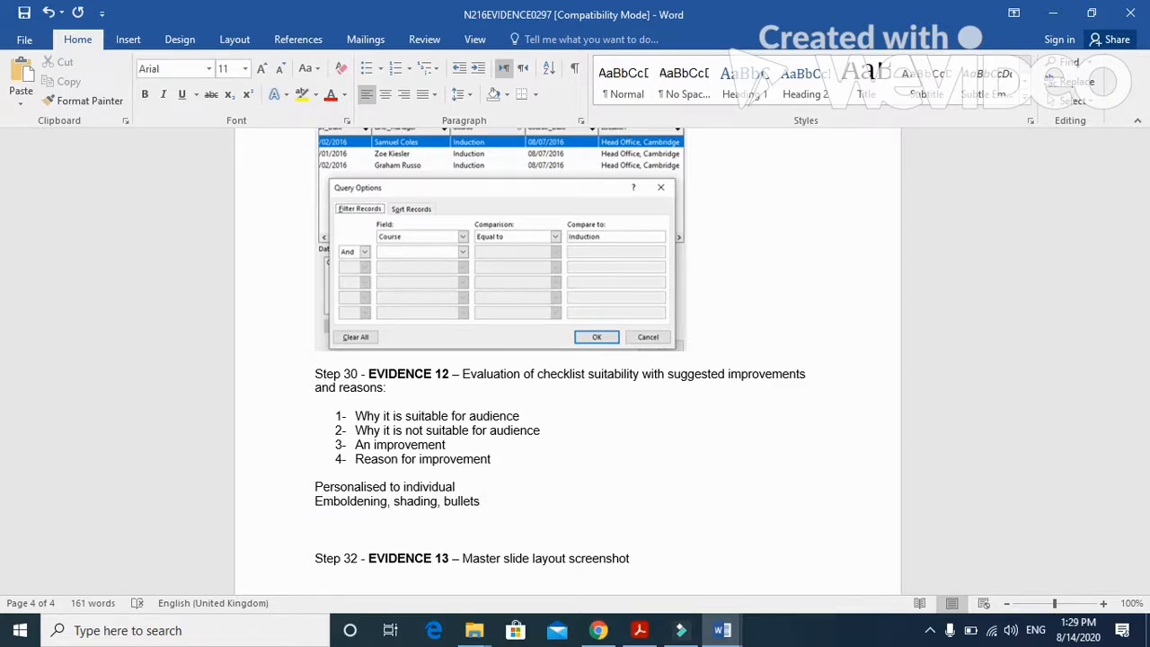
type(" to make easier to rea")
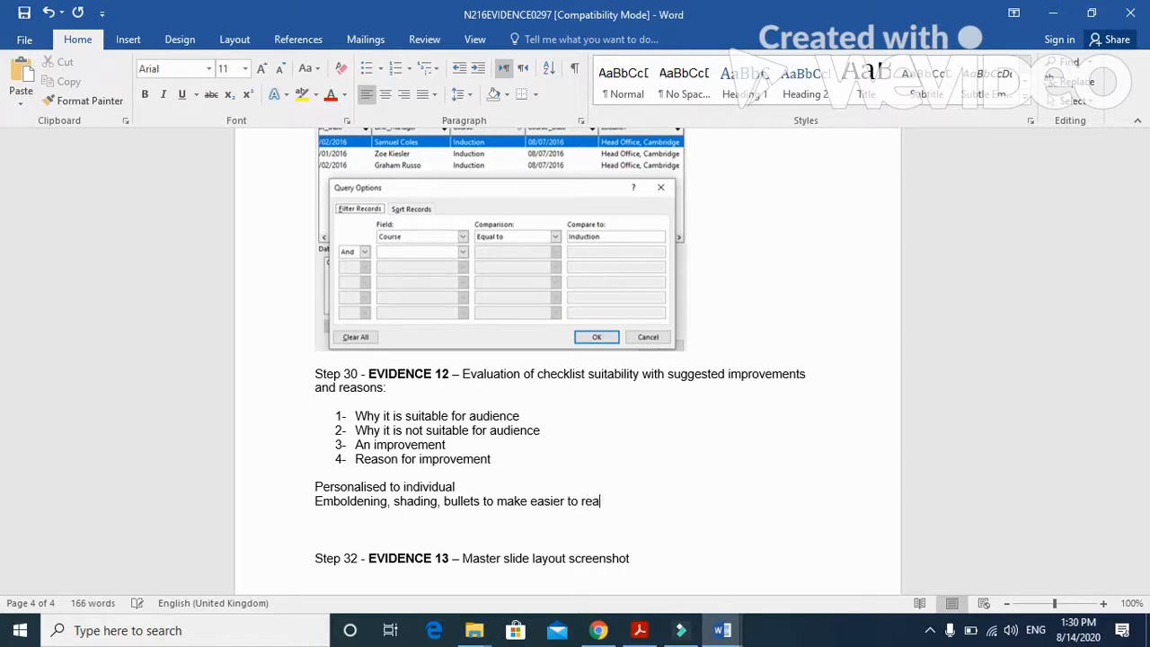
type("d")
- Add the line "Tick boxes/electronic version could automatically link to diaries" to the evaluation points
key("Return")
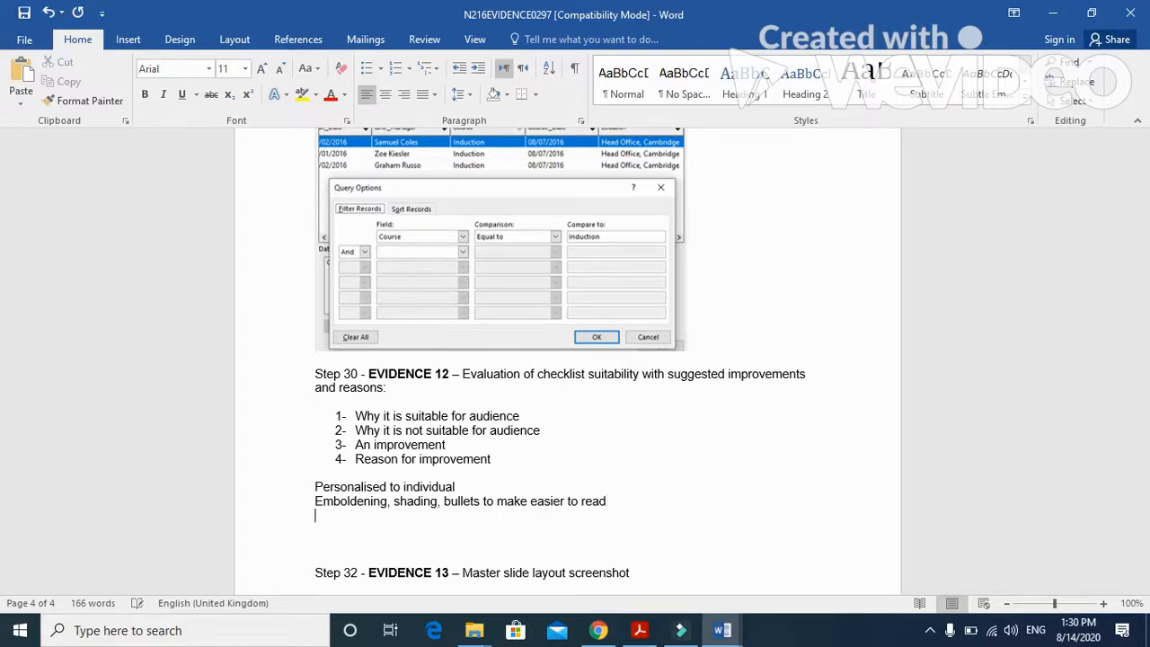
type("tick boxes/electronic version could")
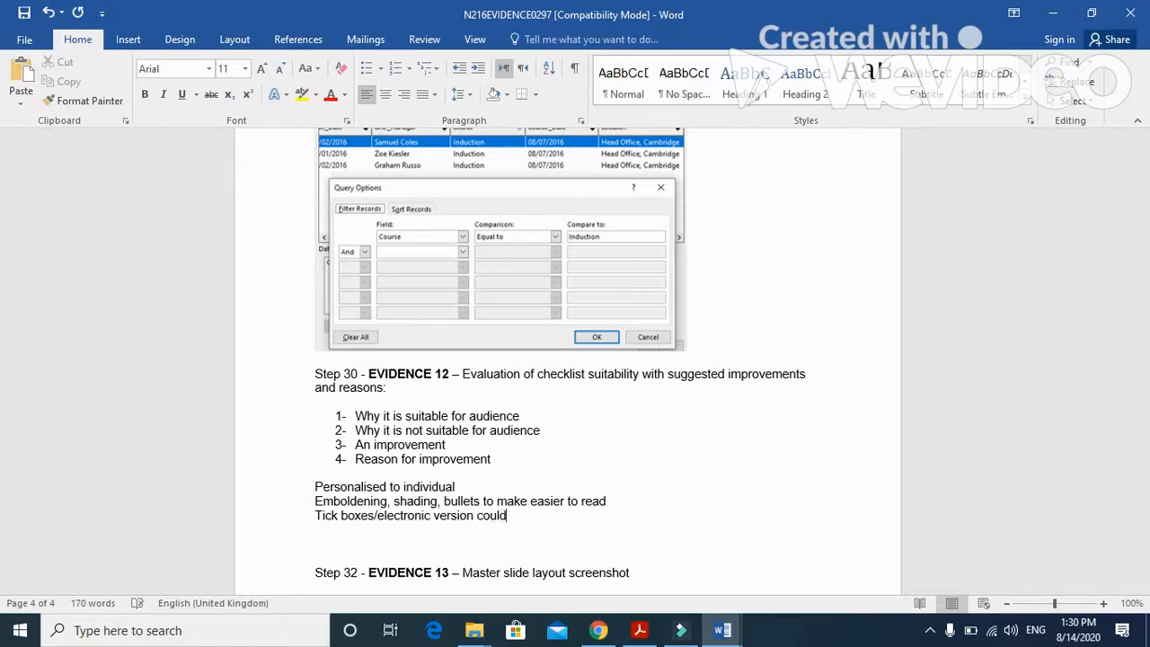
type(" automatically")
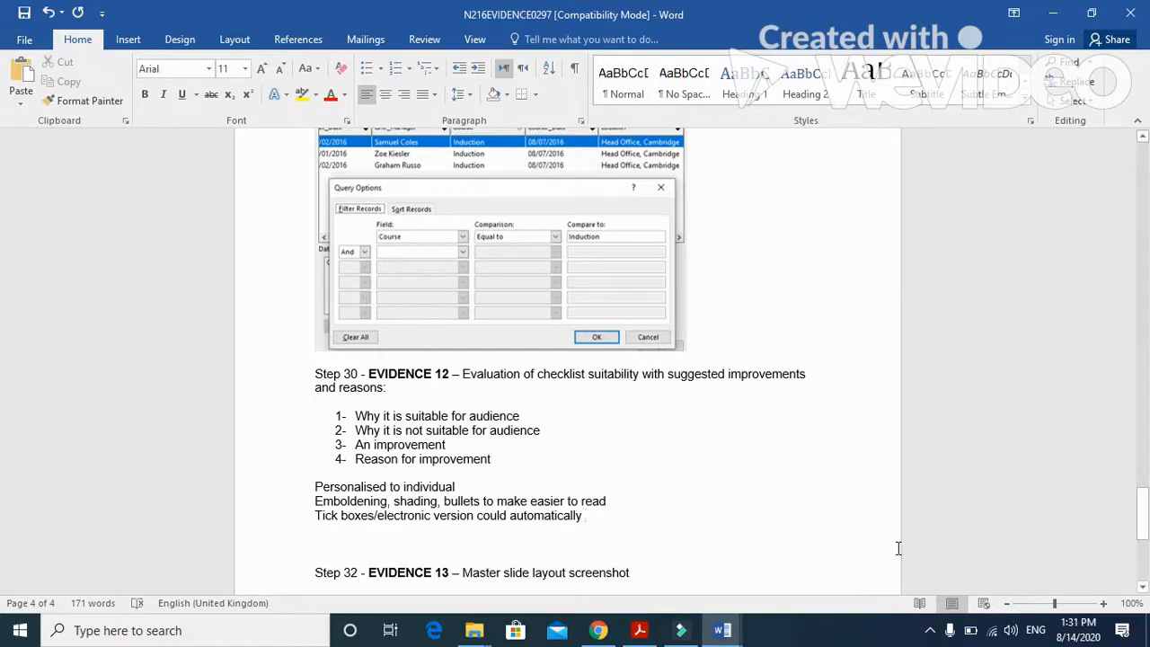
type("link ")
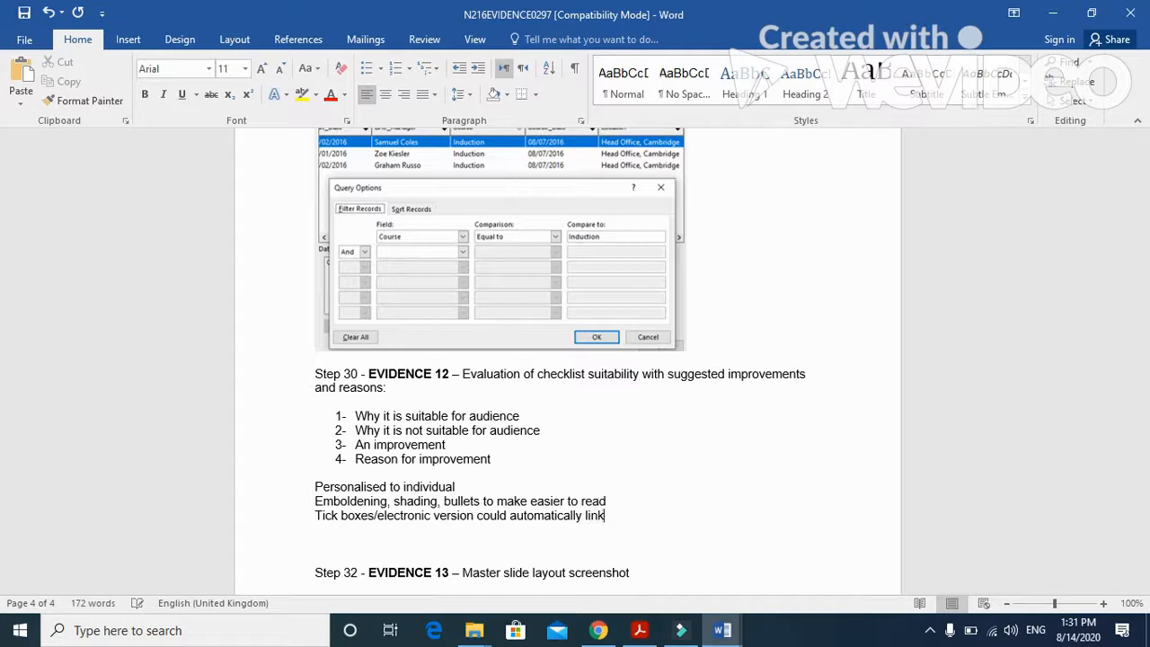
type("to diaries")
- Add the line "Consistent font style size and alignment" to the evaluation points
key("Return")
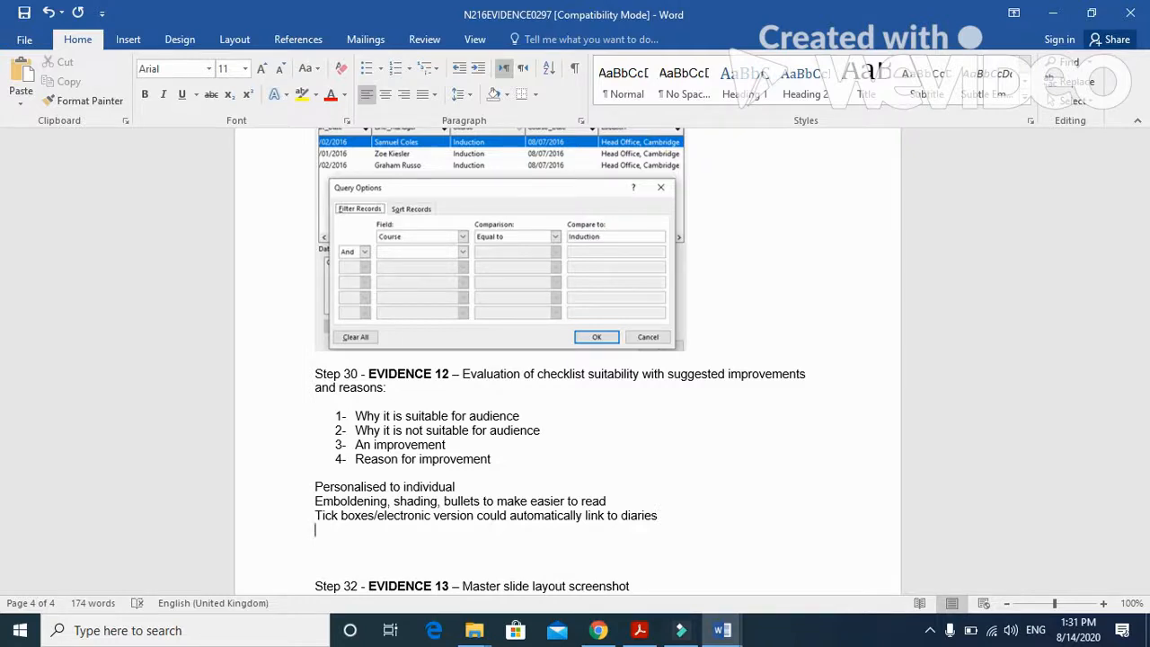
type("consistent font ")
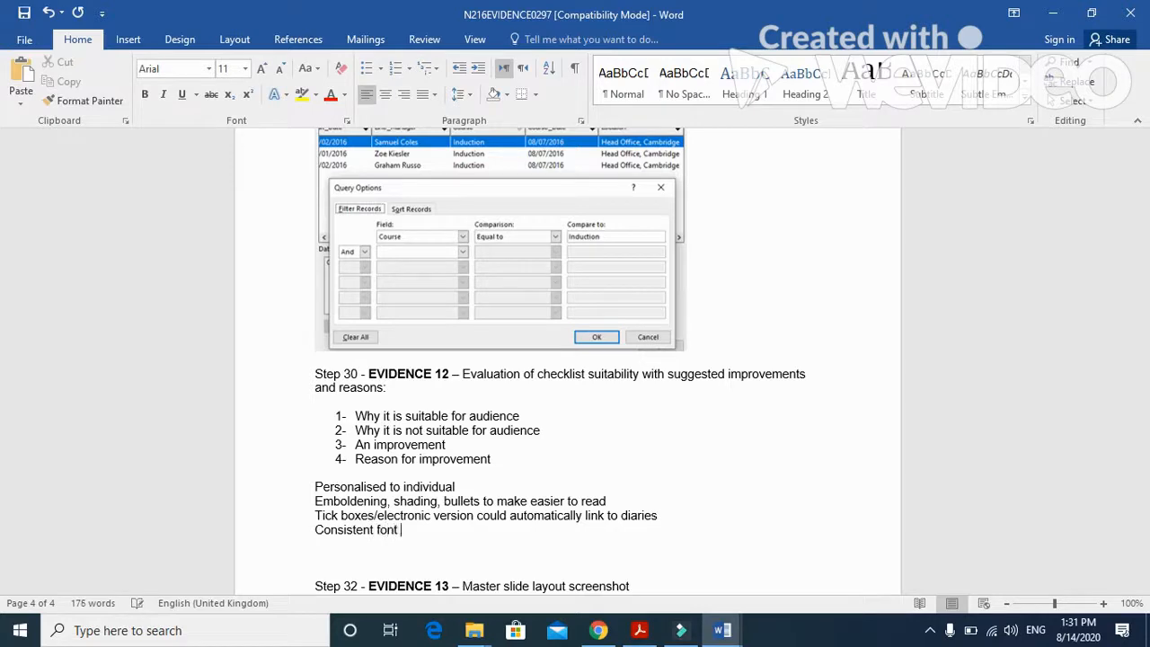
type("style size and alignment")
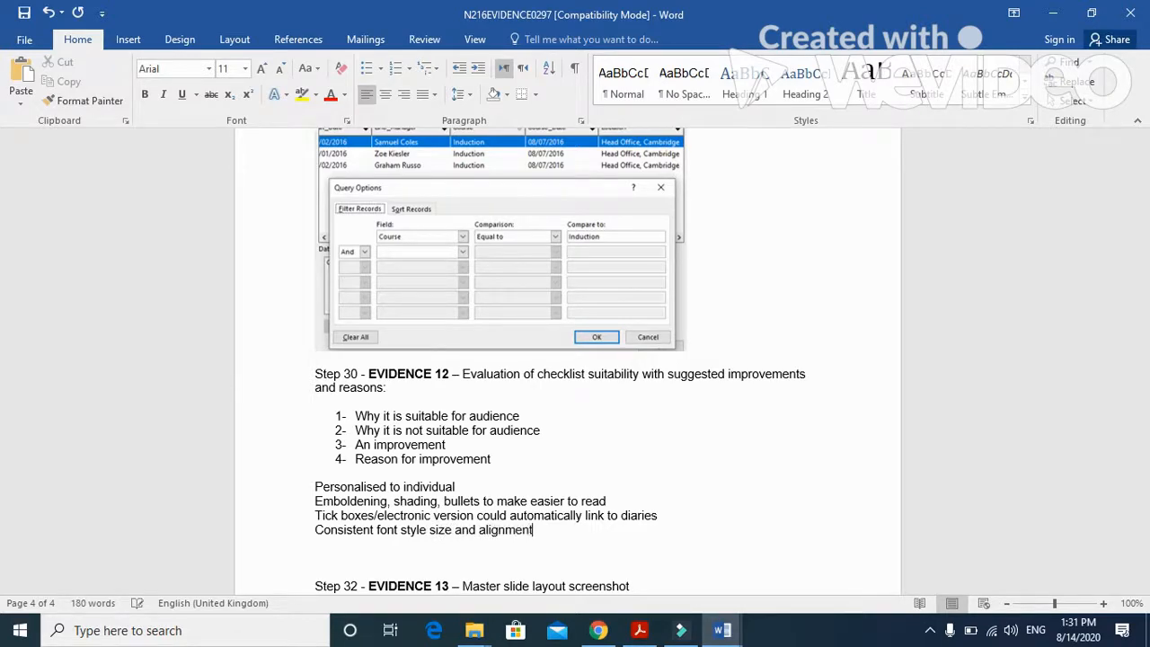
- Add the line "Spelling errors" as the last evaluation point
key("Return")
type("spelling errors")
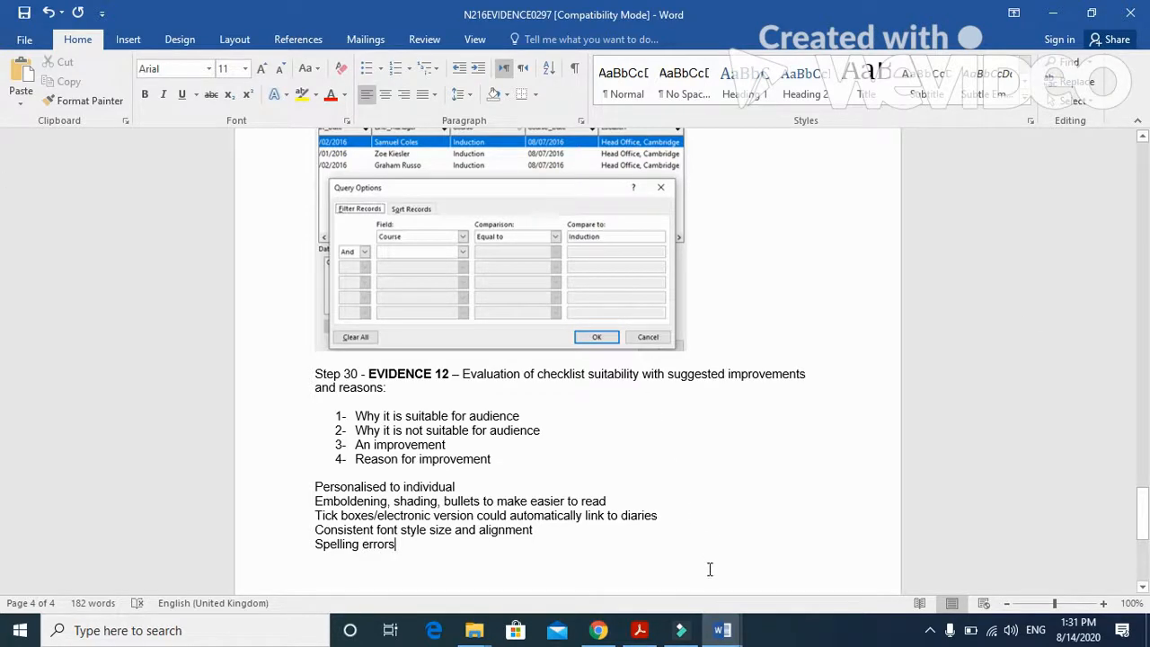
- Switch to the Master document and examine the checklist's fonts, text sizes, alignment and shading against the evaluation points
mouse_move(722, 633)
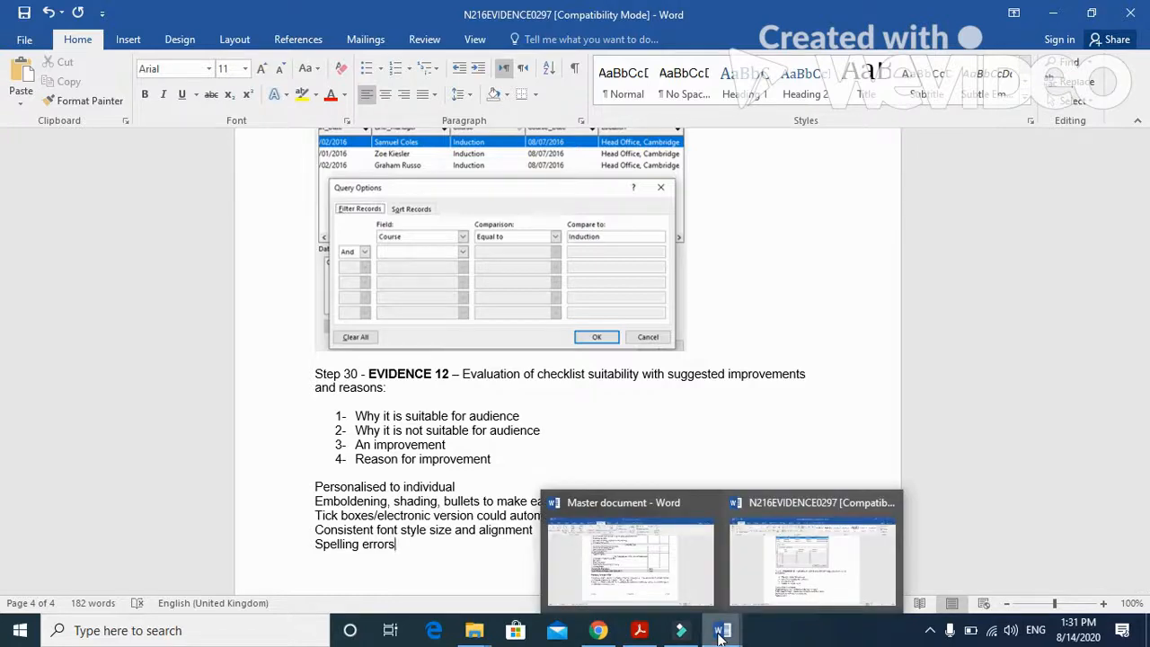
left_click(672, 564)
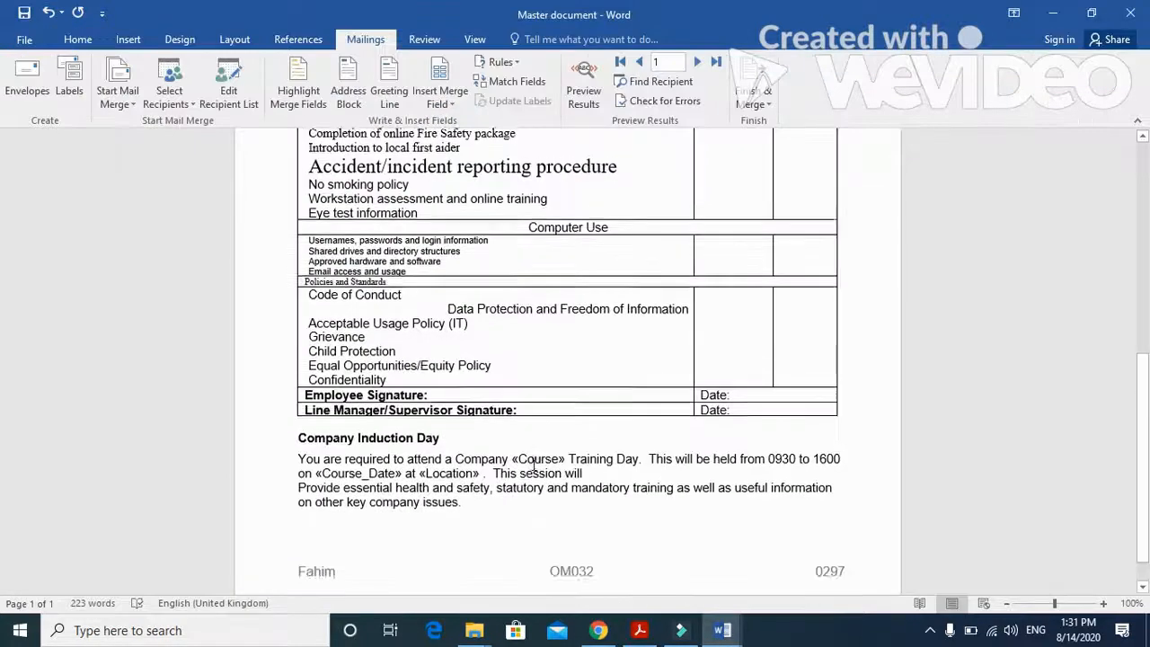
scroll(406, 297, "up", 1)
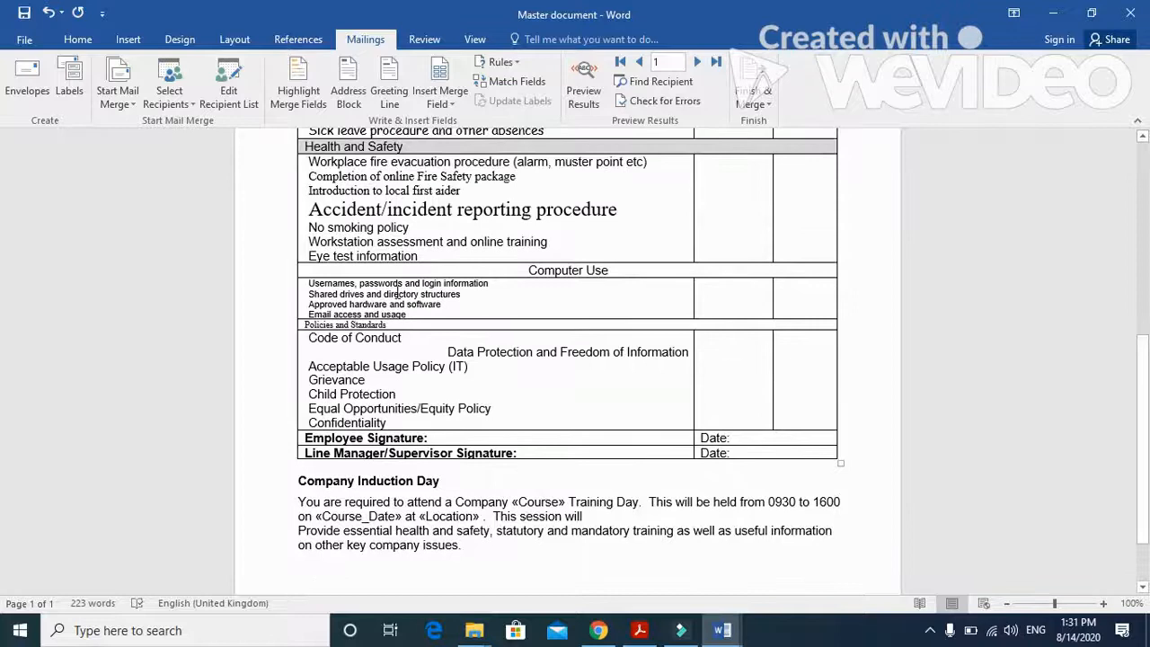
scroll(398, 296, "up", 1)
left_click(426, 250)
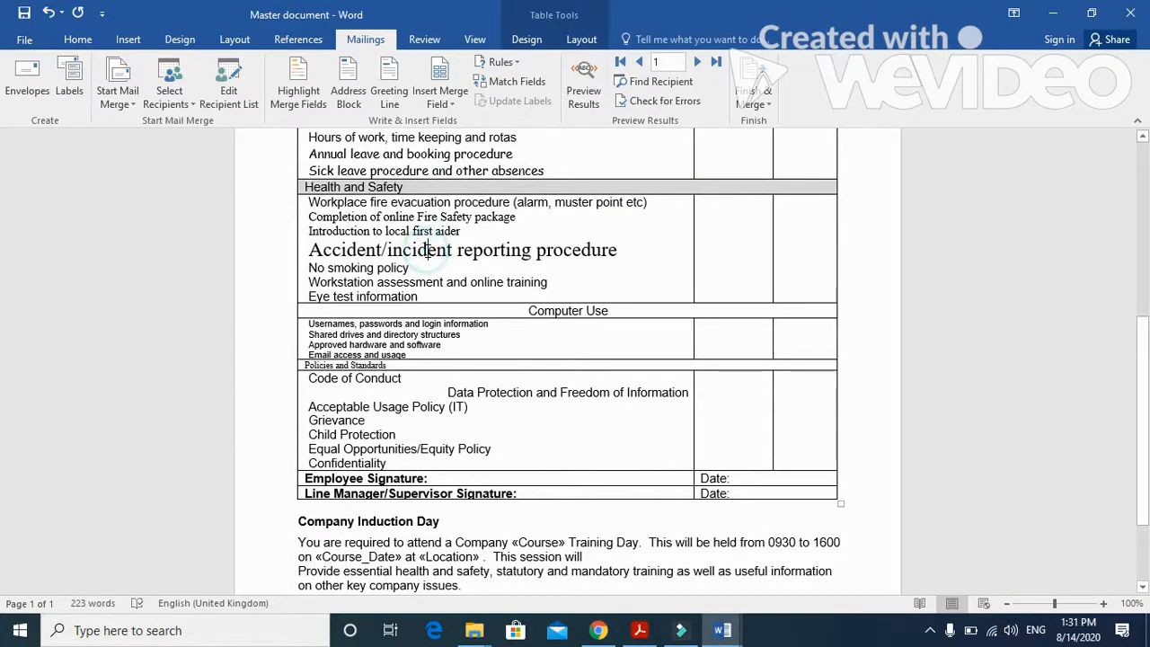
scroll(427, 250, "up", 3)
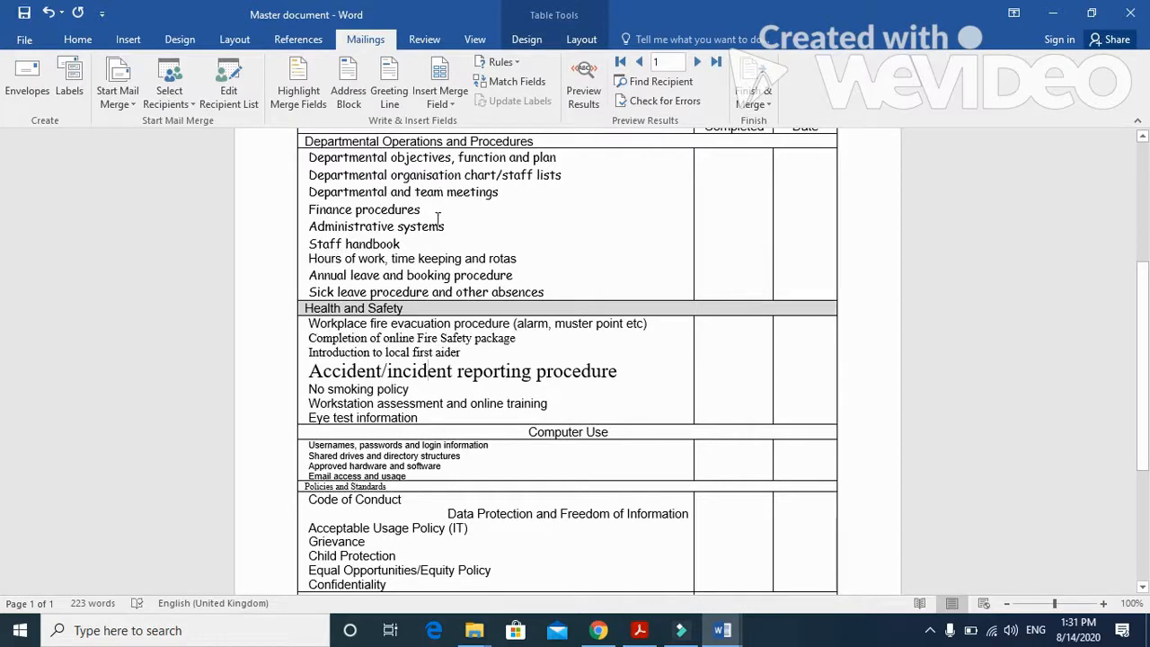
scroll(438, 220, "down", 4)
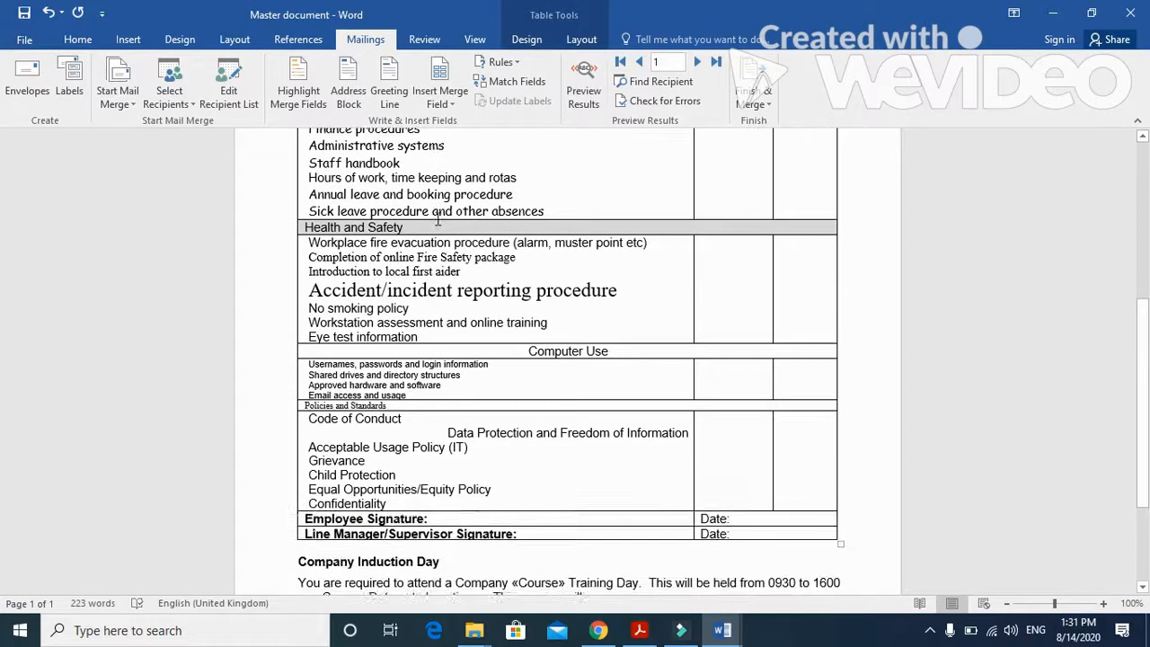
left_click(446, 351)
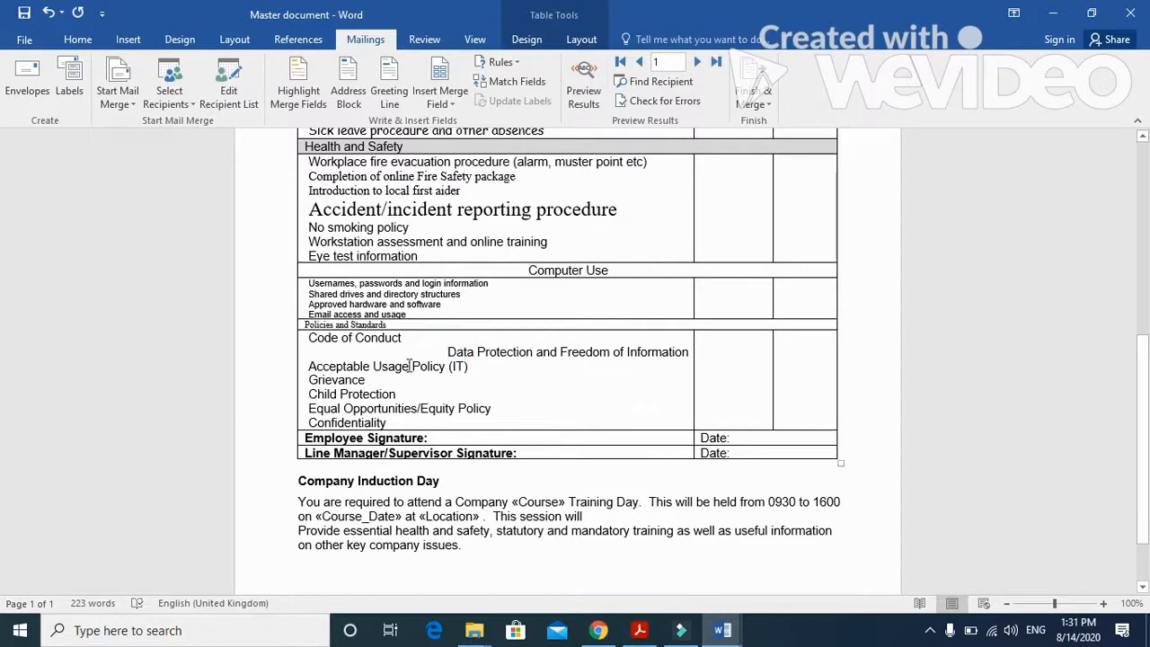
scroll(412, 408, "up", 5)
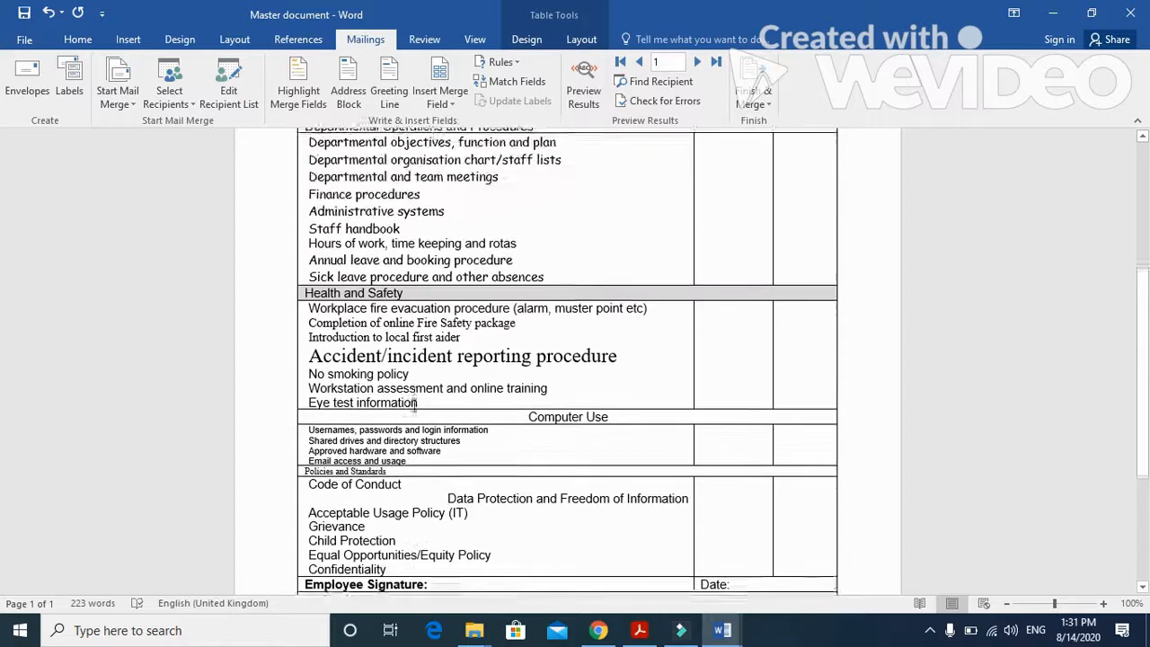
scroll(412, 404, "up", 3)
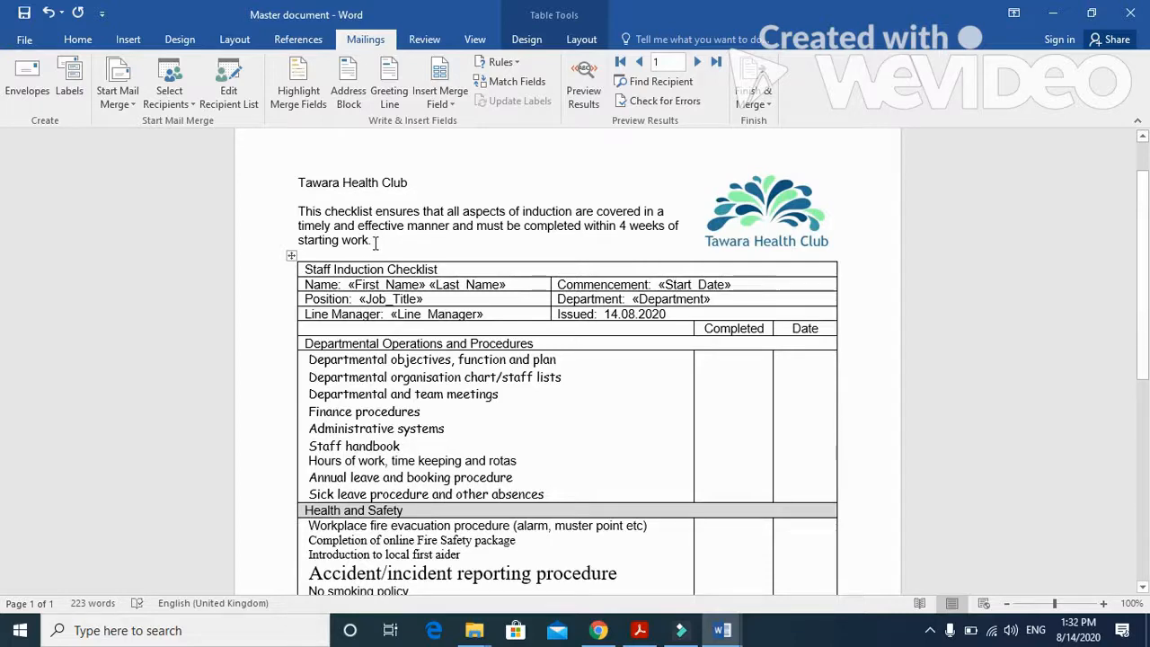
scroll(375, 241, "down", 1)
scroll(376, 241, "down", 7)
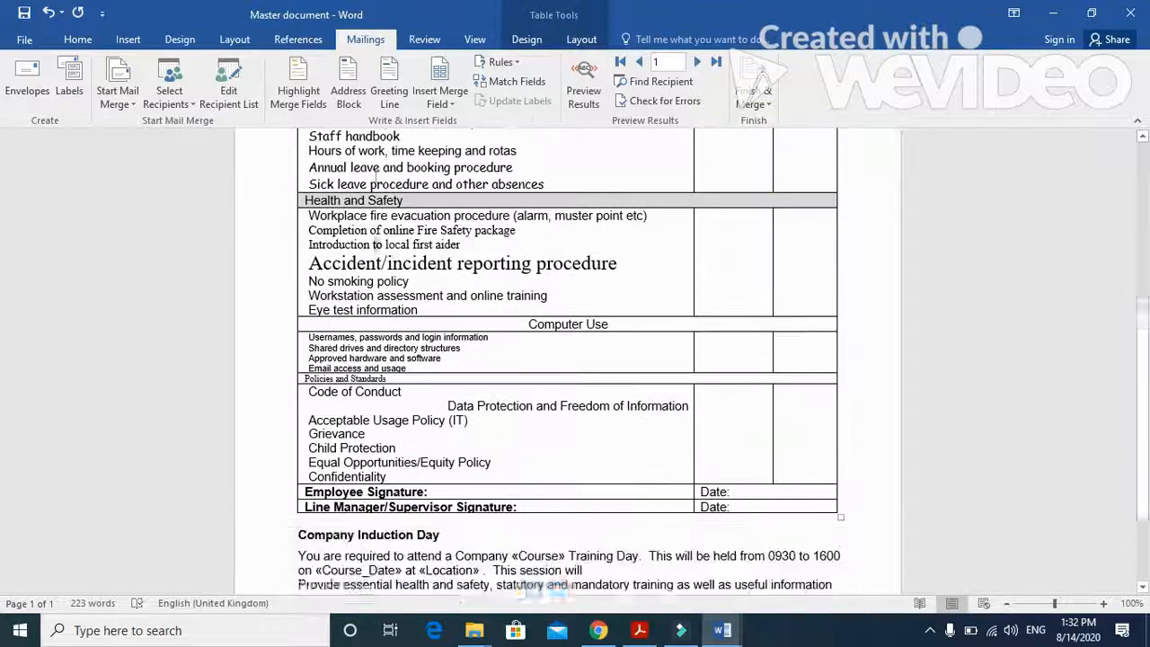
scroll(376, 241, "down", 2)
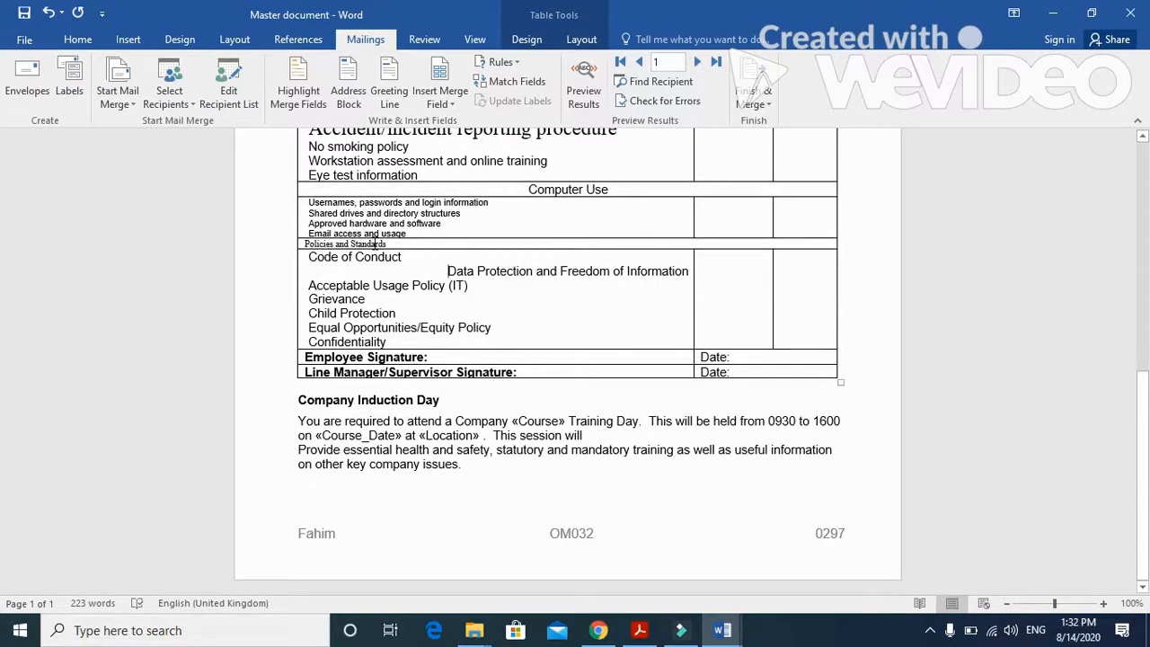
- Switch to the exam paper PDF and reread question 30 on evaluating the checklist's suitability
left_click(637, 631)
scroll(573, 478, "down", 3)
scroll(573, 483, "down", 2)
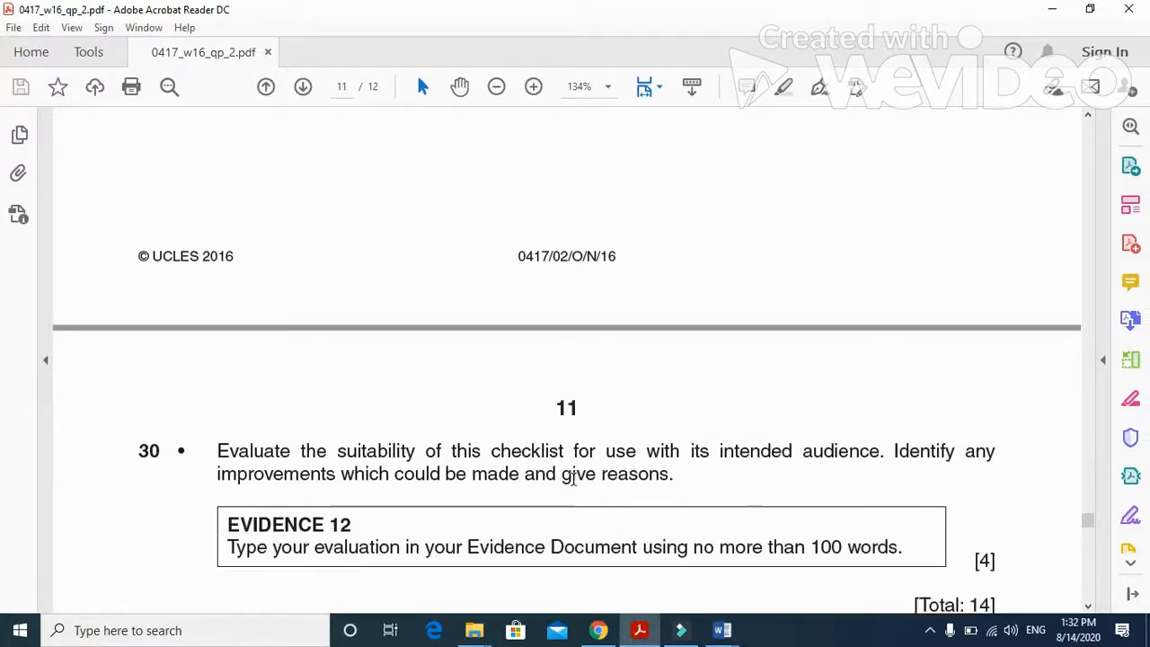